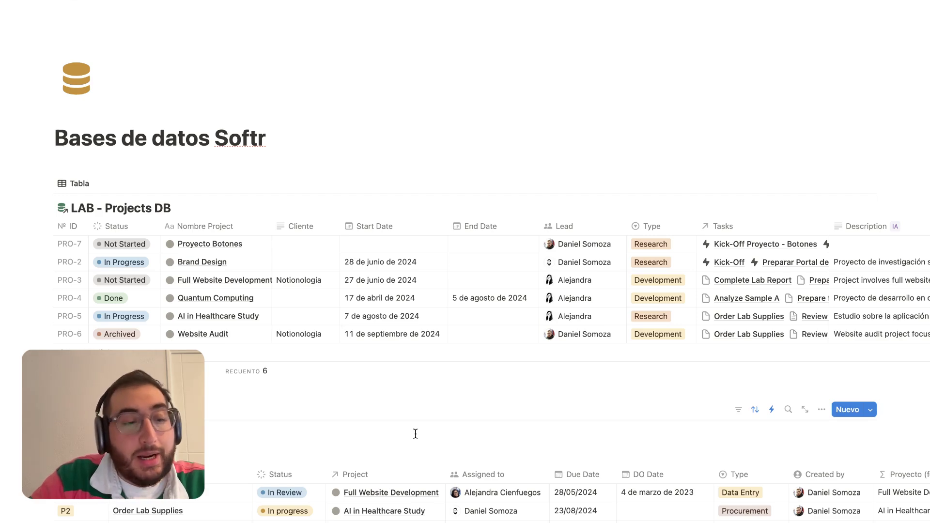
scroll(307, 301, down, 2)
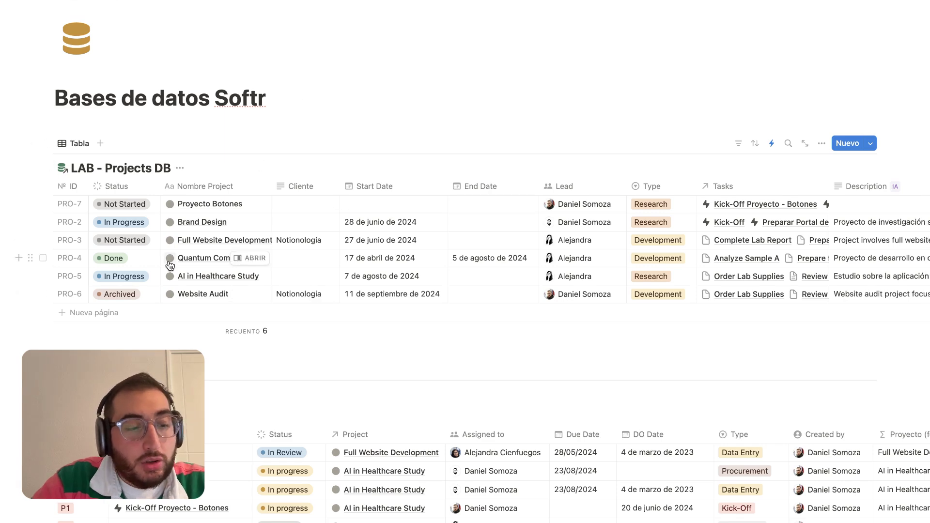
scroll(169, 264, down, 8)
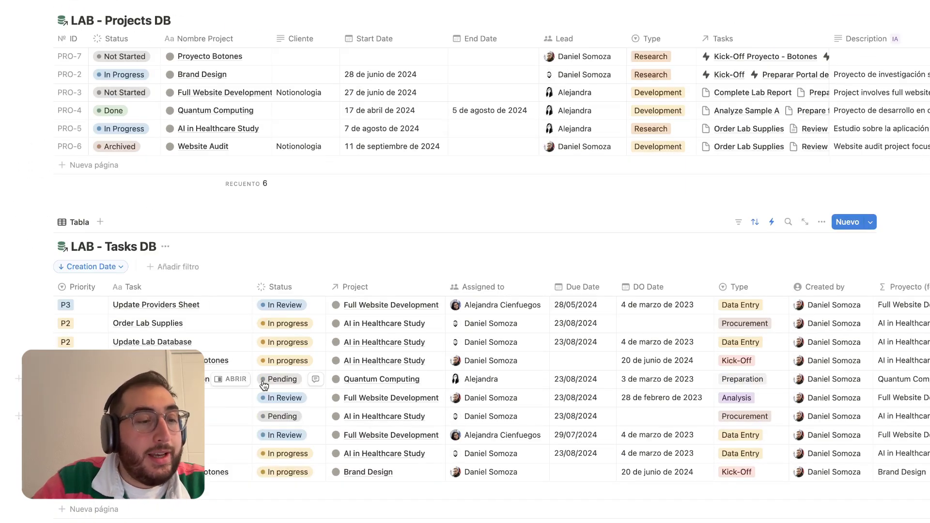
scroll(391, 417, down, 11)
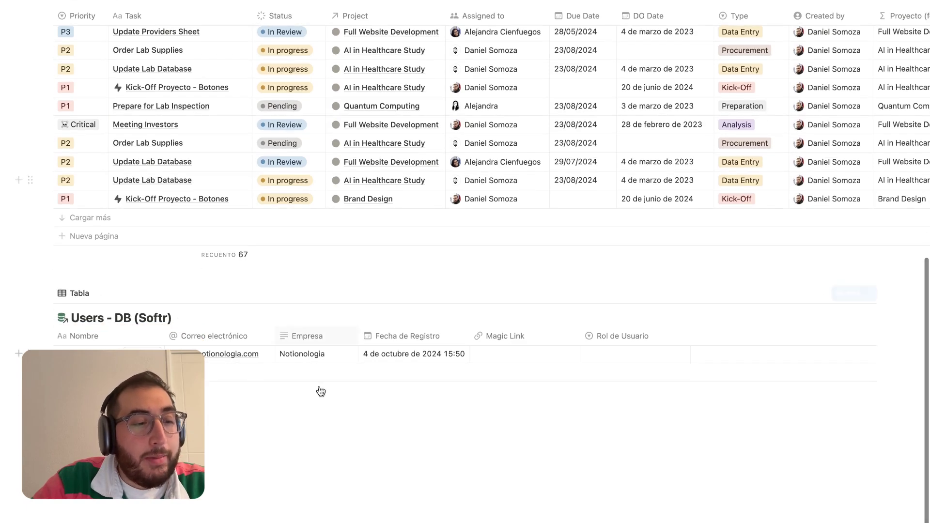
drag(218, 442, 346, 485)
scroll(373, 471, up, 15)
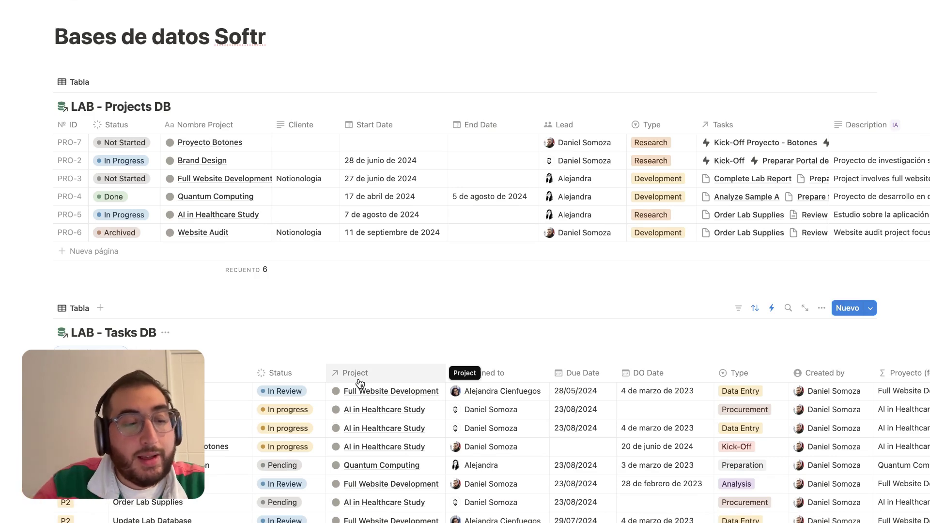
scroll(360, 382, down, 1)
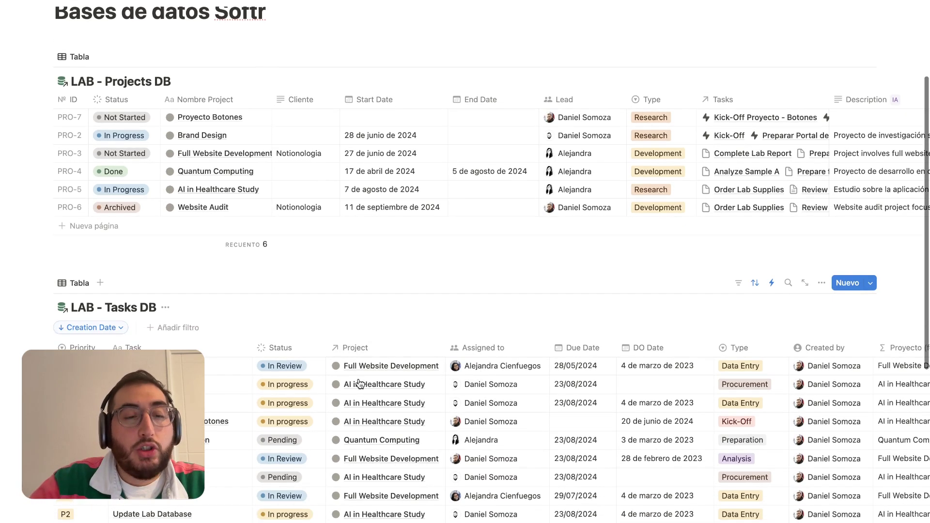
scroll(360, 383, up, 2)
scroll(360, 383, down, 1)
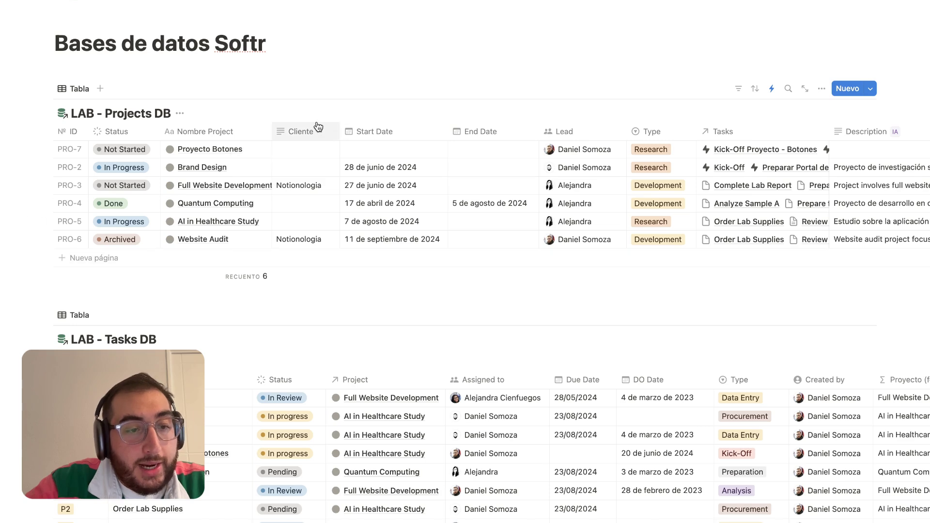
scroll(380, 134, right, 2)
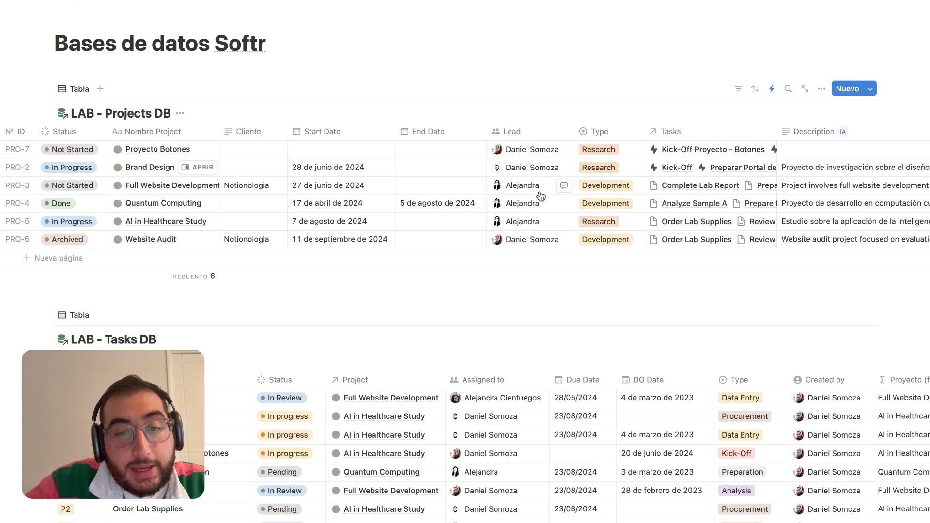
scroll(543, 227, right, 2)
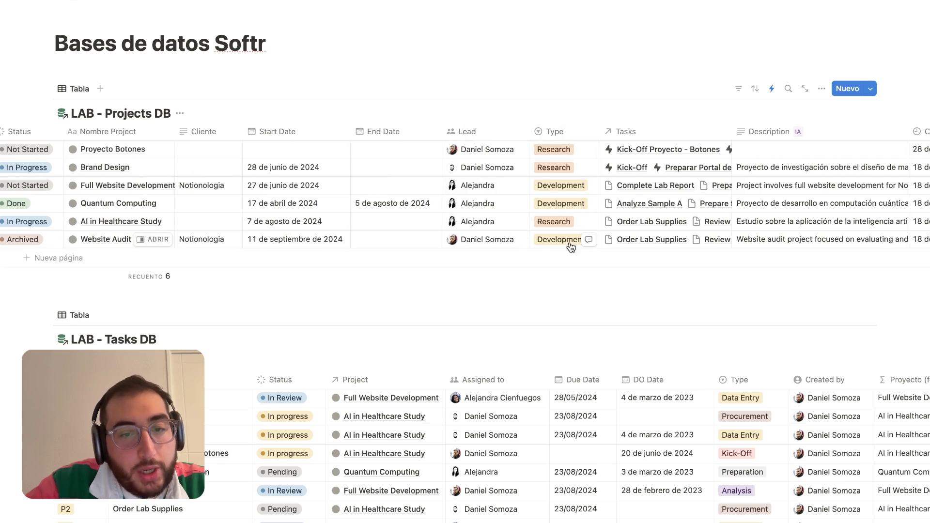
scroll(570, 244, right, 3)
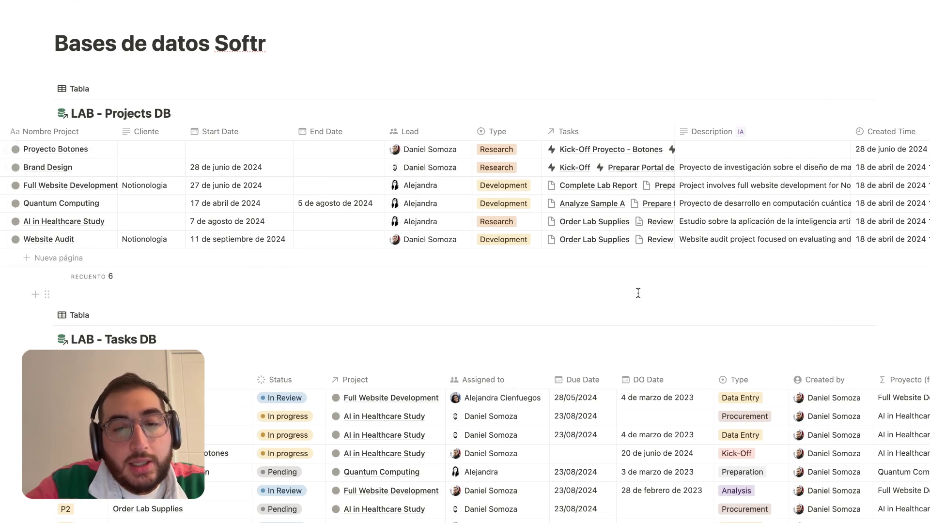
scroll(637, 186, right, 5)
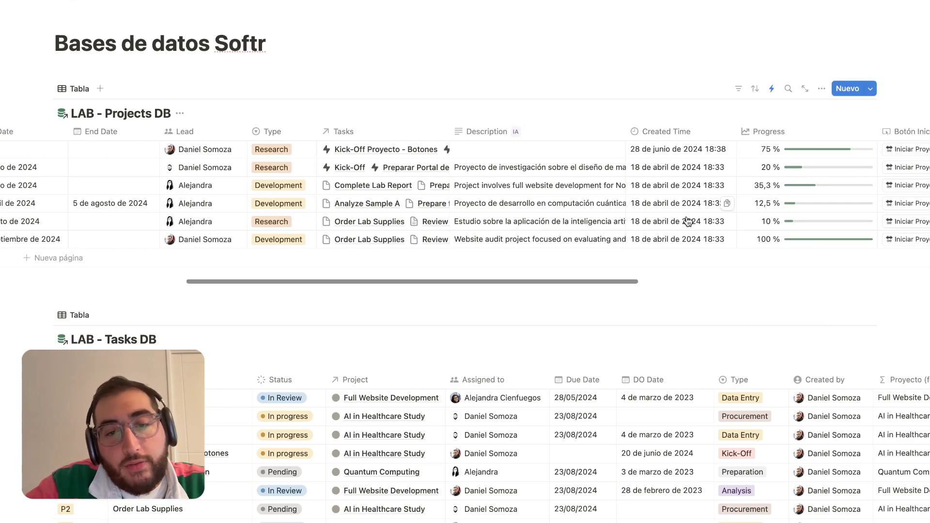
scroll(687, 222, right, 2)
scroll(726, 199, left, 8)
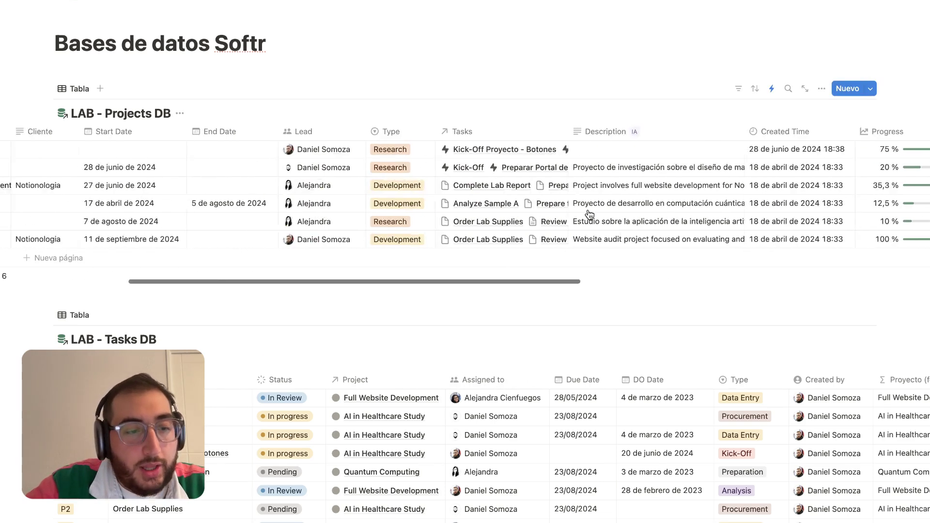
scroll(570, 232, down, 3)
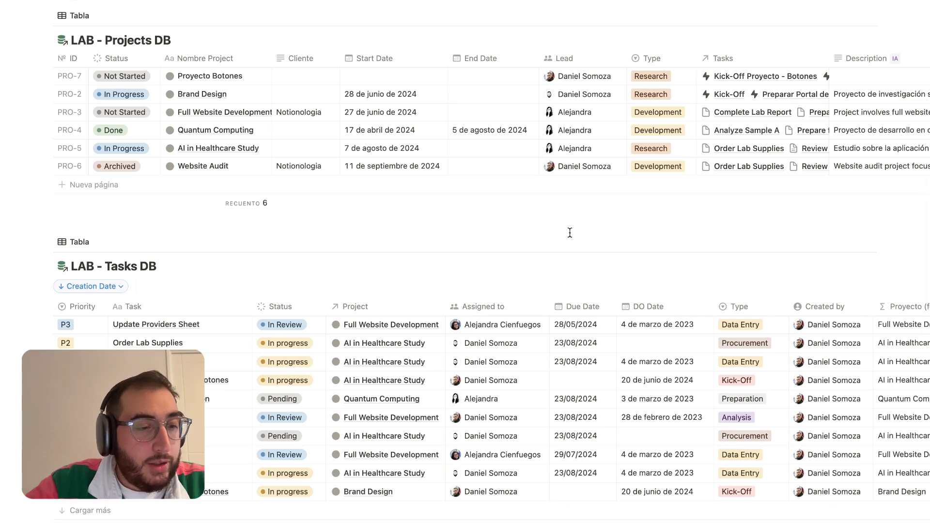
scroll(570, 232, down, 5)
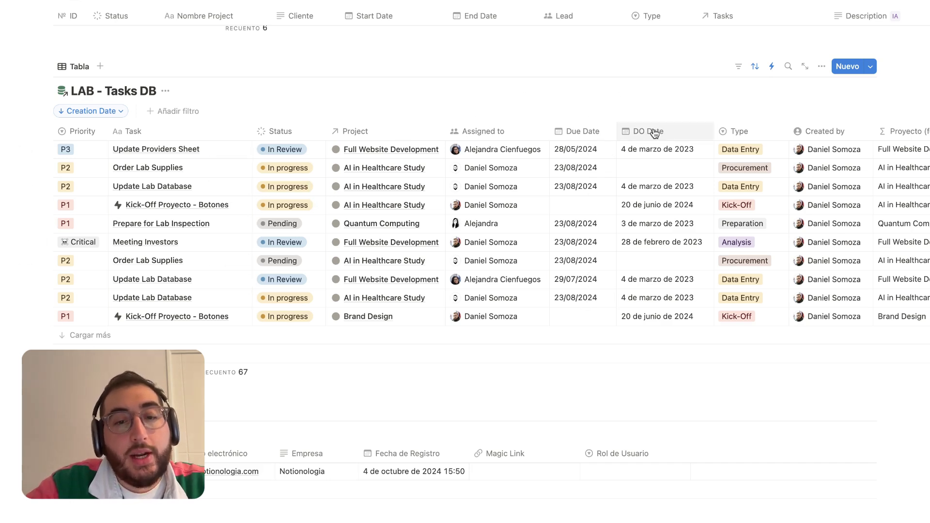
Move the DO Date column ahead of Due Date in LAB - Tasks DB, then go to Softr
drag(659, 135, 588, 131)
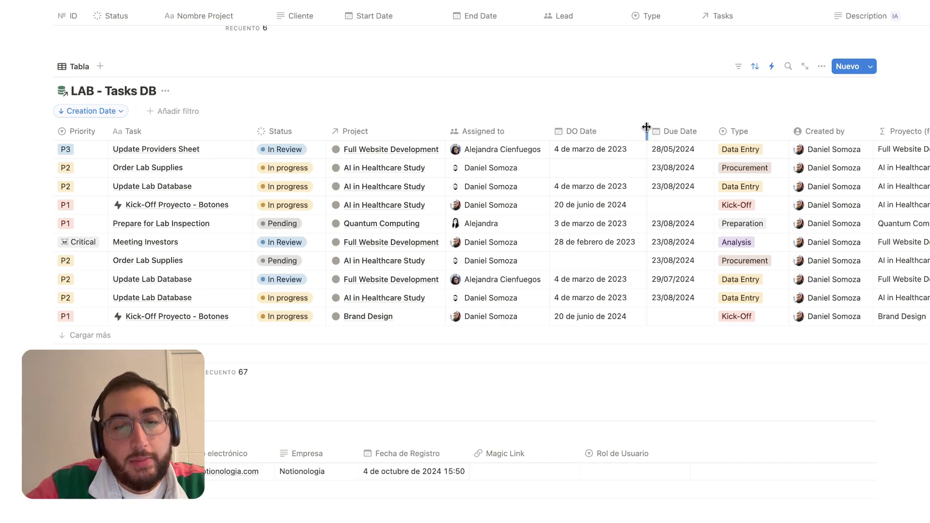
drag(646, 127, 641, 128)
scroll(735, 149, right, 5)
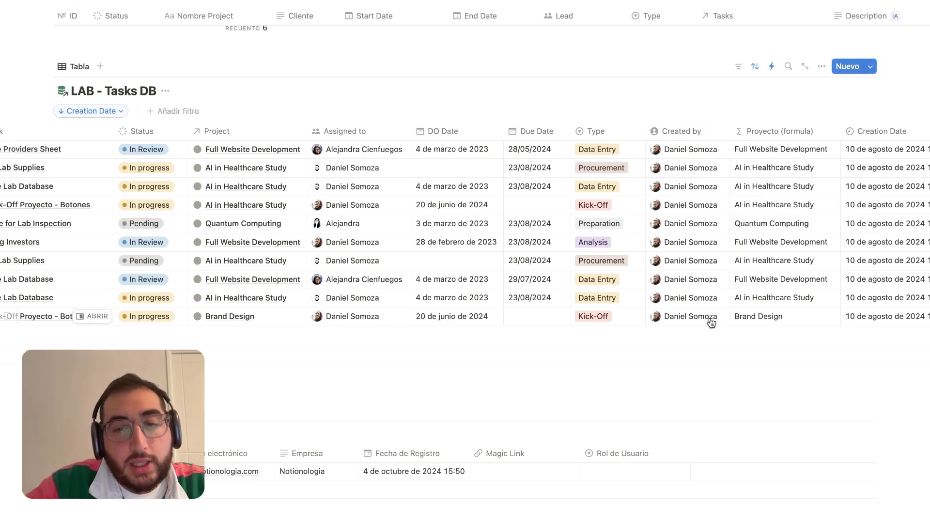
scroll(711, 322, right, 2)
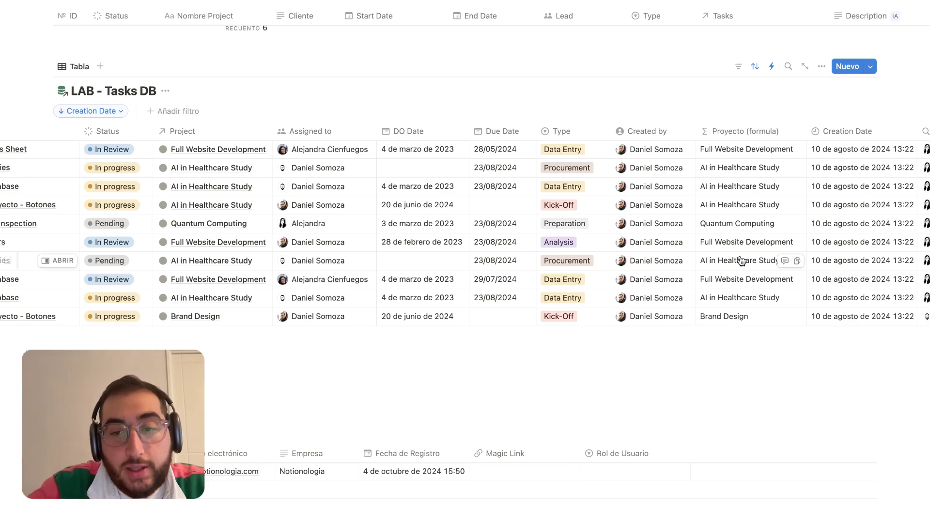
scroll(741, 262, right, 3)
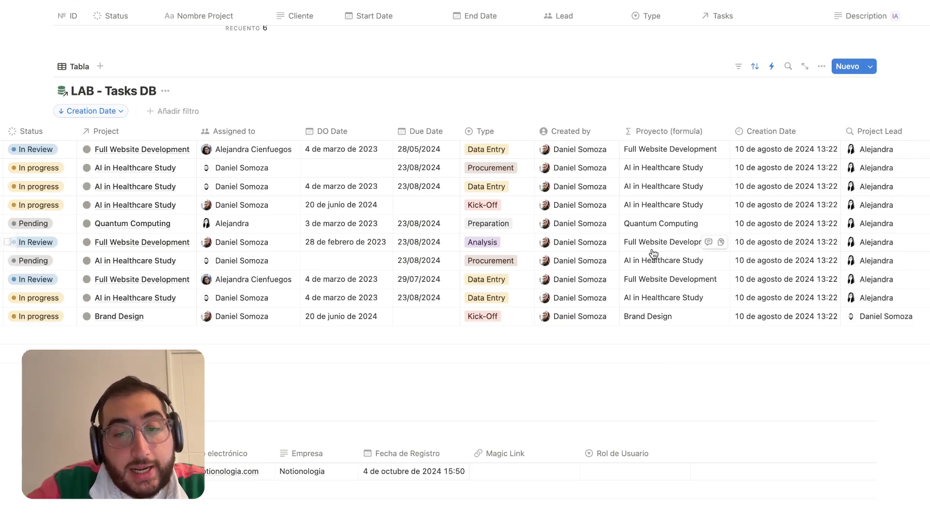
scroll(552, 251, left, 3)
scroll(470, 241, left, 5)
scroll(242, 340, down, 2)
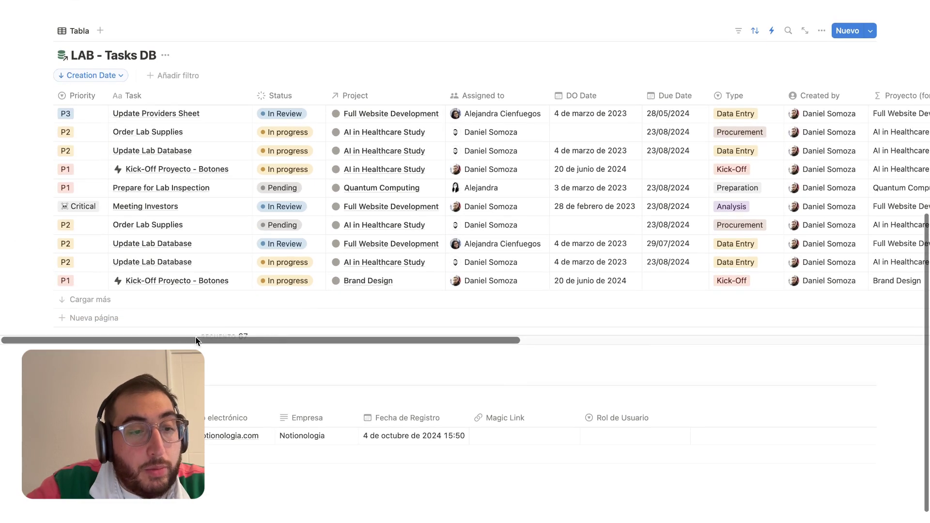
scroll(440, 255, up, 3)
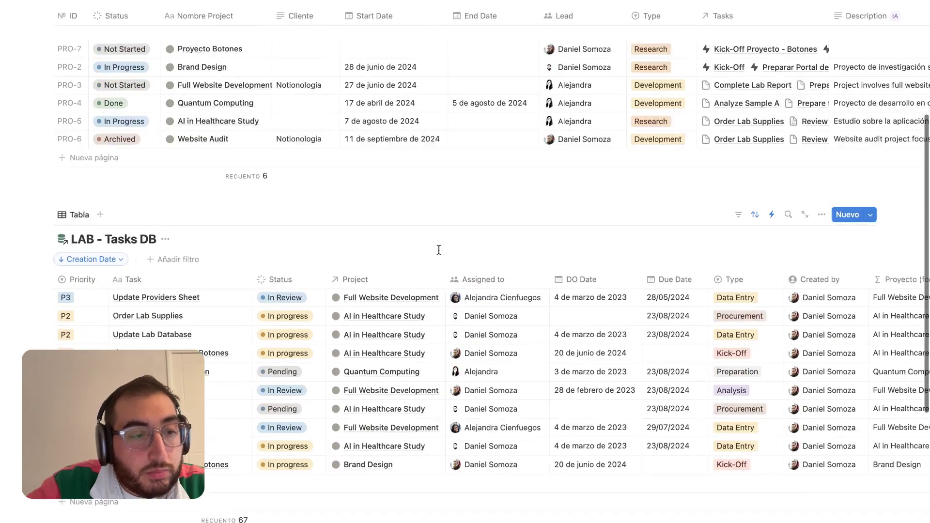
scroll(451, 295, down, 6)
scroll(447, 297, up, 4)
scroll(450, 301, up, 3)
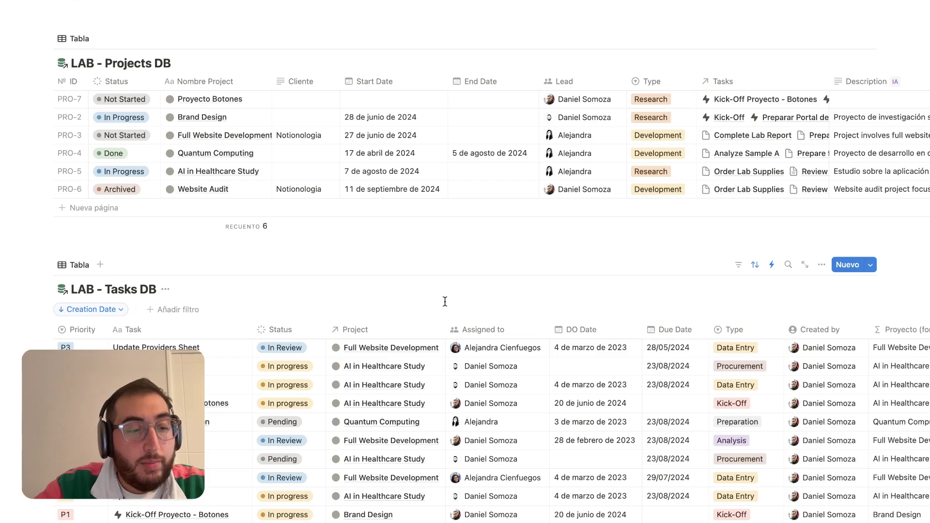
scroll(445, 302, down, 2)
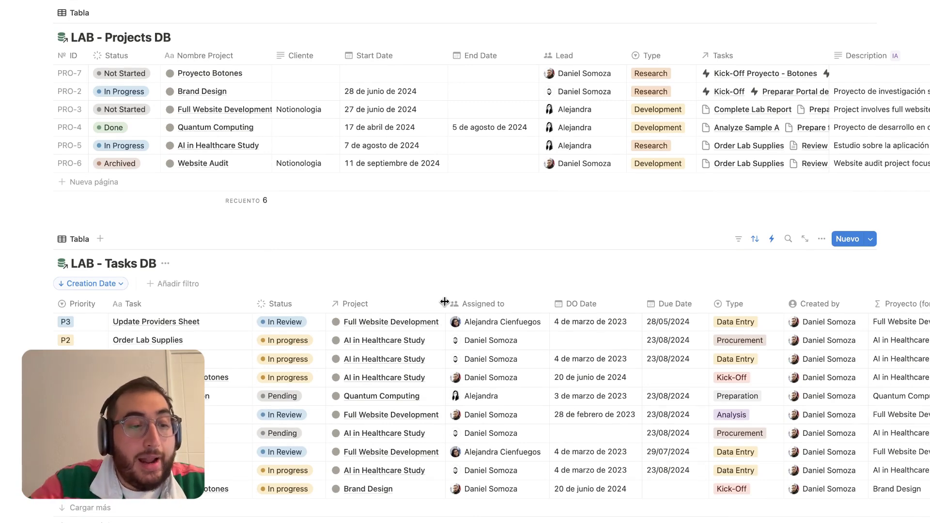
scroll(444, 302, down, 10)
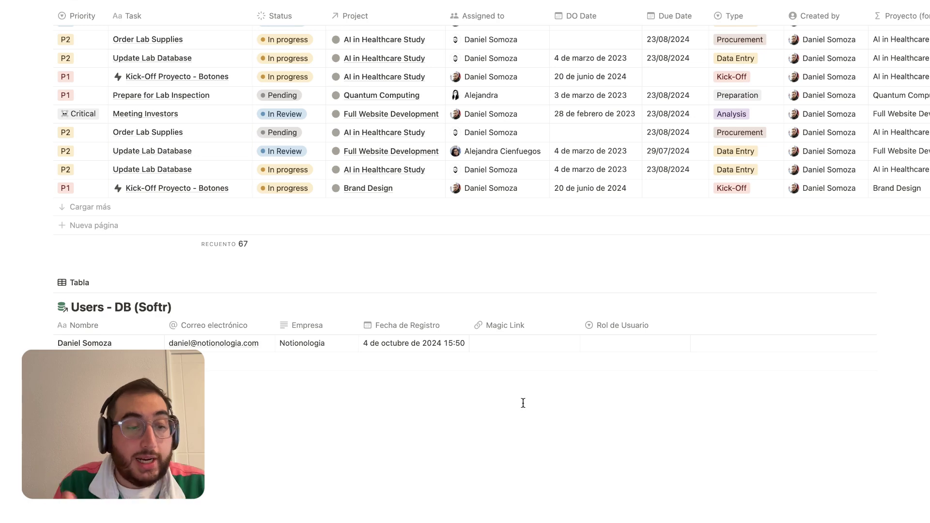
scroll(565, 343, up, 5)
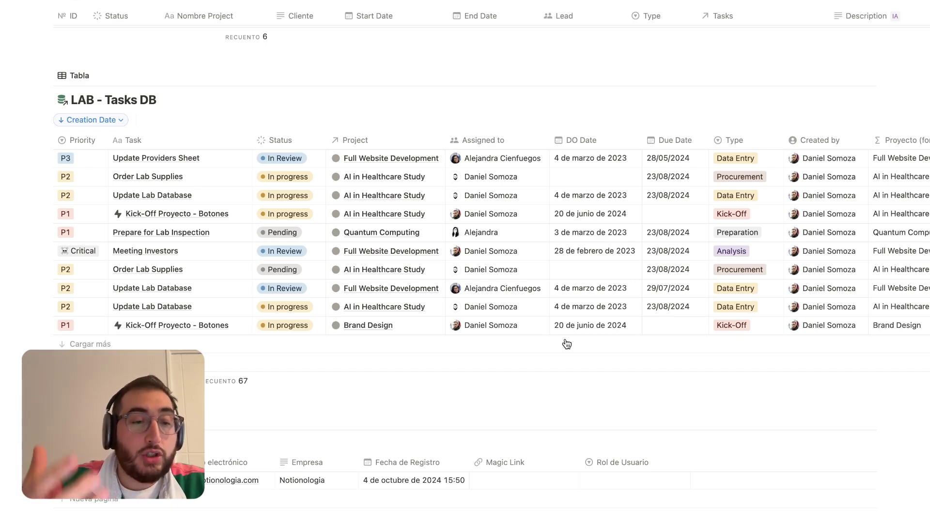
scroll(562, 290, up, 2)
key(ctrl+Left)
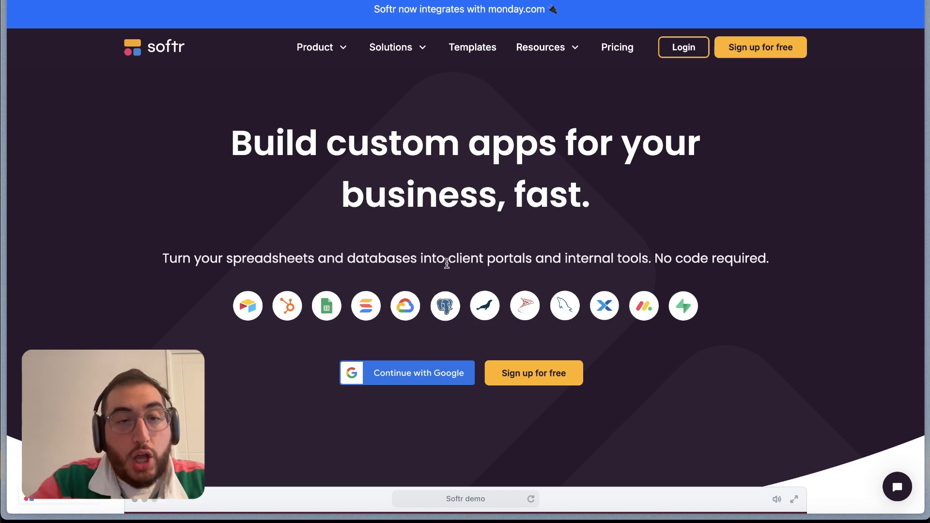
Sign in to Softr and start building a new app from scratch
click(682, 45)
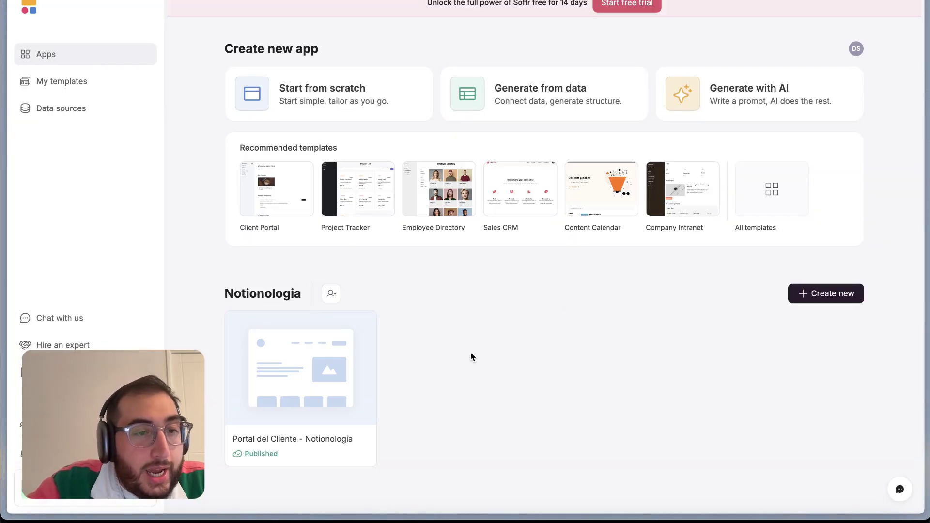
scroll(471, 357, down, 1)
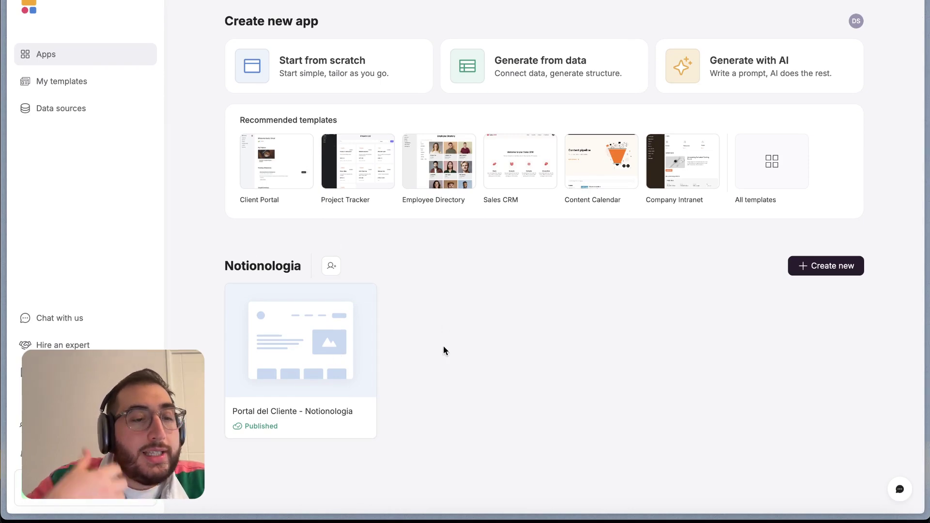
click(318, 68)
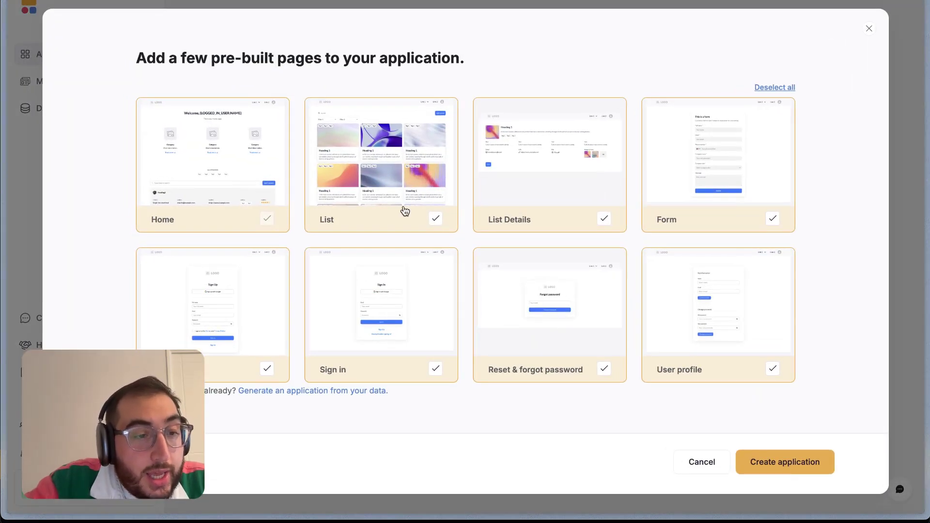
Exclude the Sign Up and Form pages and create the application
scroll(405, 211, down, 1)
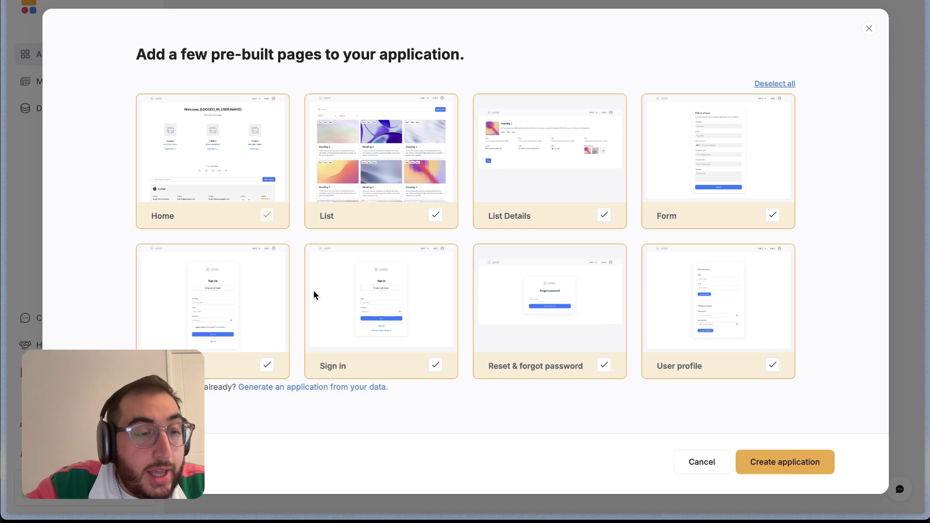
click(267, 366)
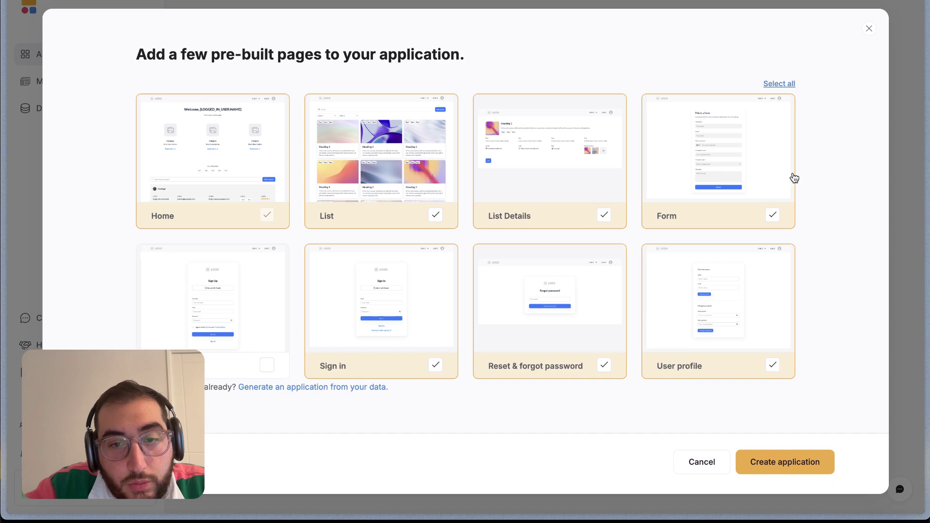
click(773, 215)
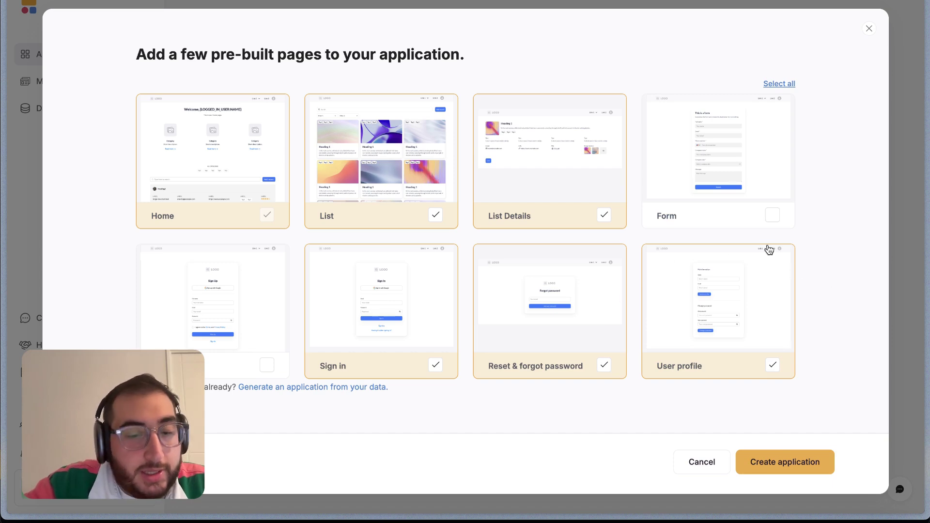
click(797, 463)
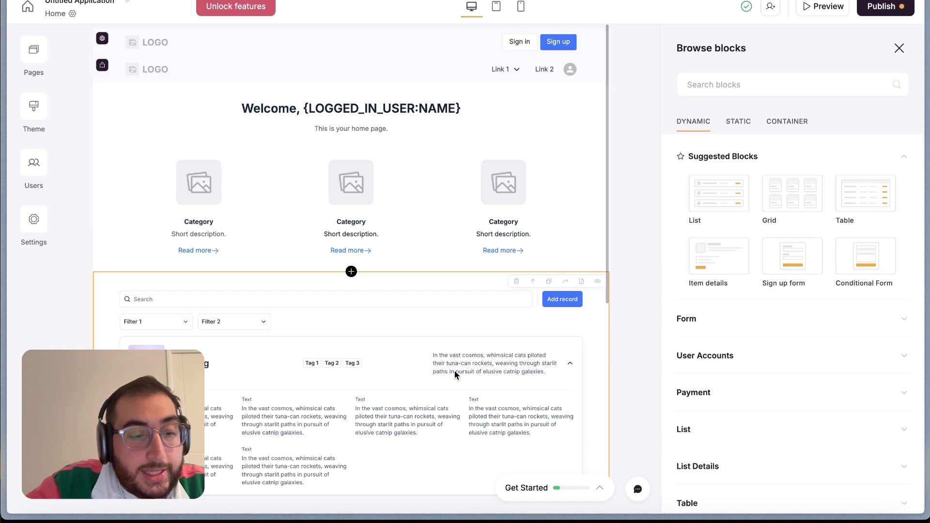
Scroll through the new app's Home page and glance at its page list
scroll(455, 372, down, 1)
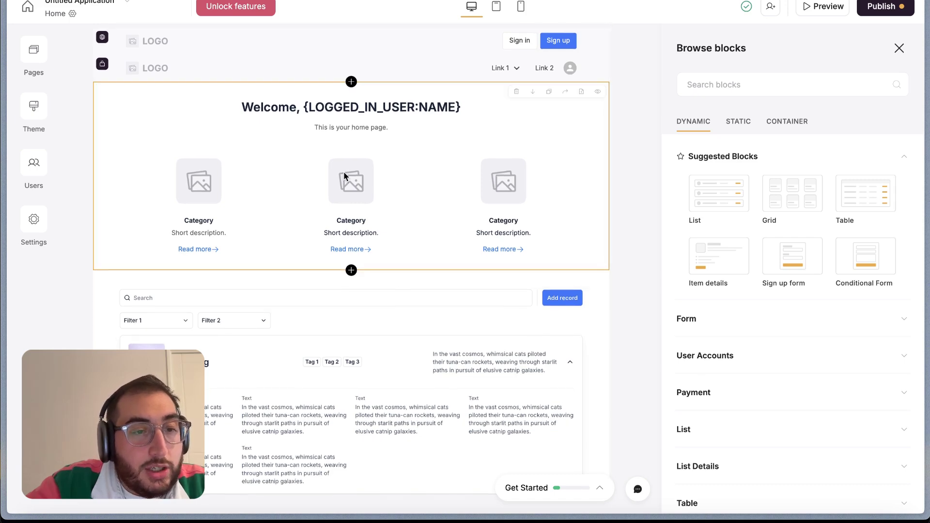
scroll(345, 176, down, 1)
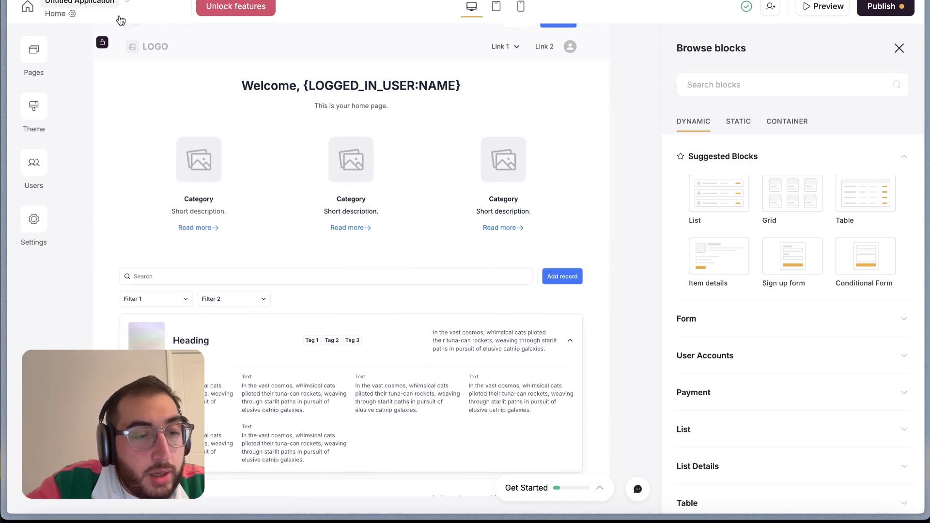
scroll(238, 108, down, 5)
scroll(237, 108, down, 2)
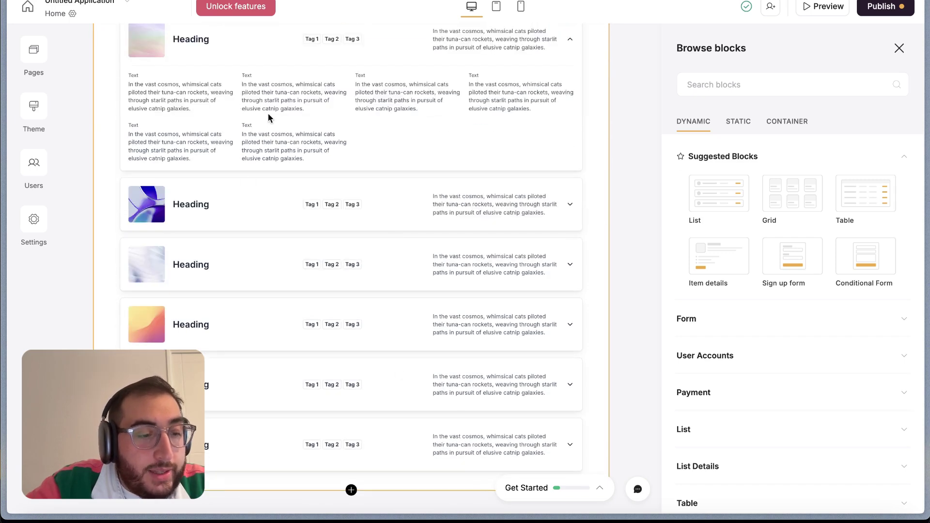
scroll(268, 116, up, 3)
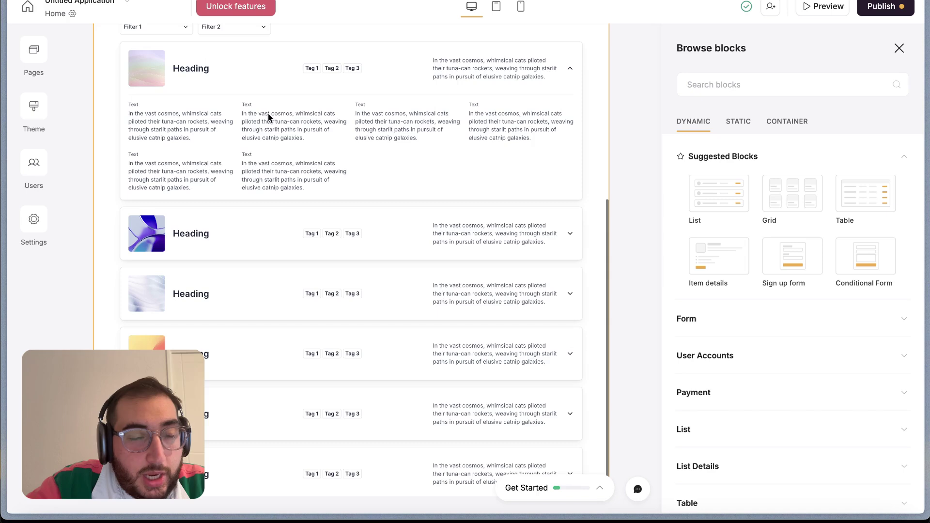
click(38, 53)
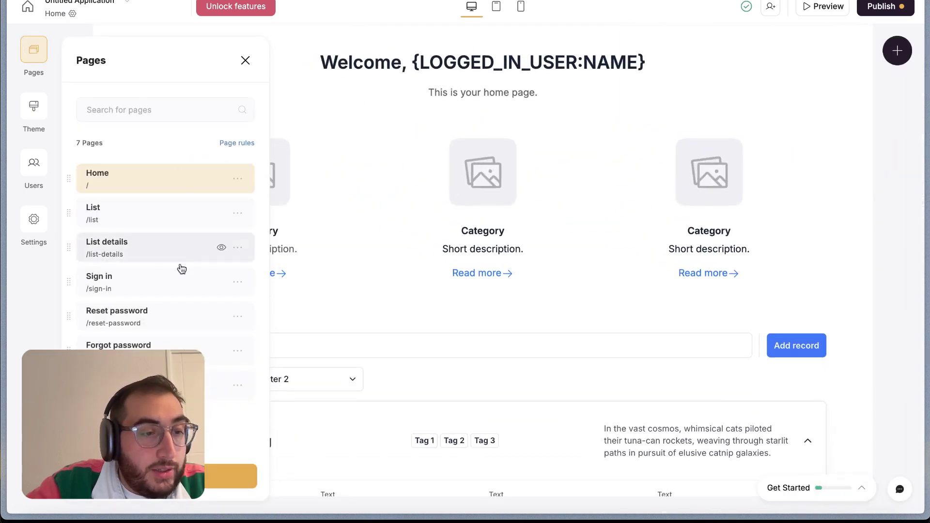
click(246, 60)
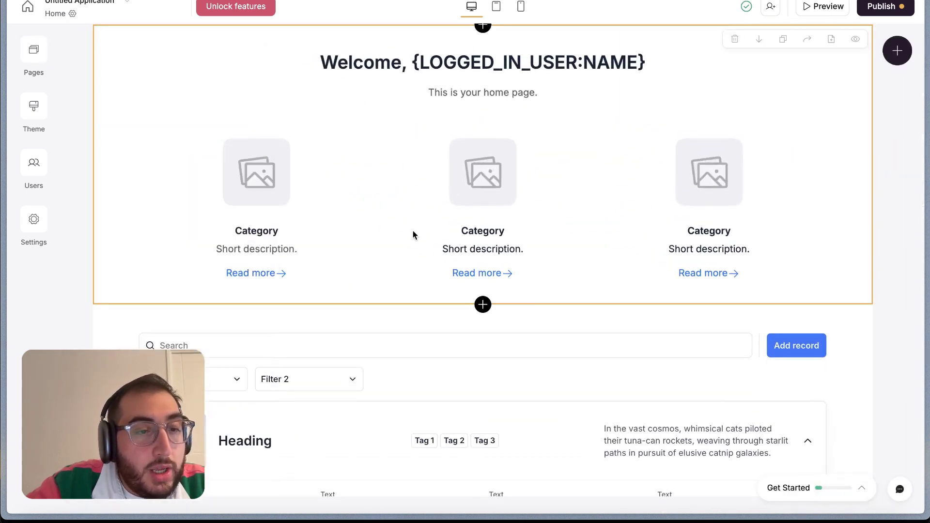
scroll(413, 231, down, 1)
Give the welcome section M top and L bottom padding, then return to the dashboard
click(428, 196)
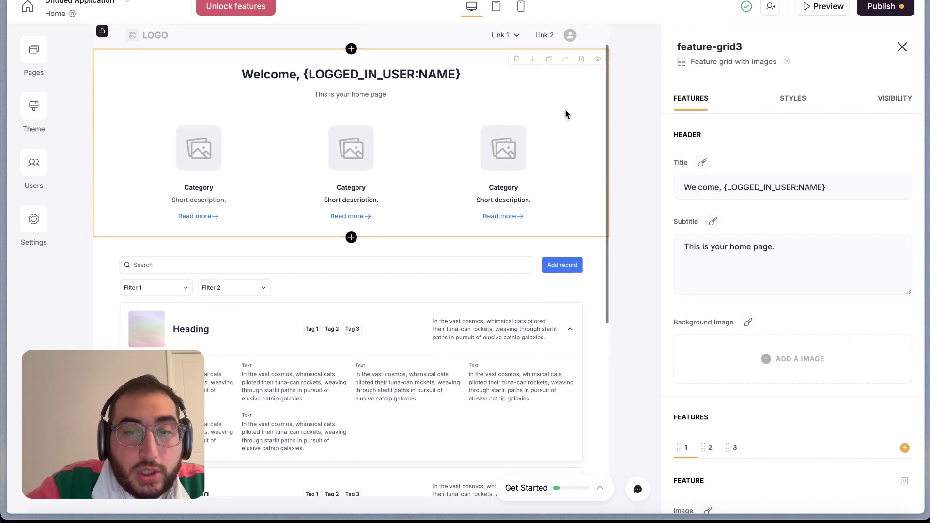
click(802, 100)
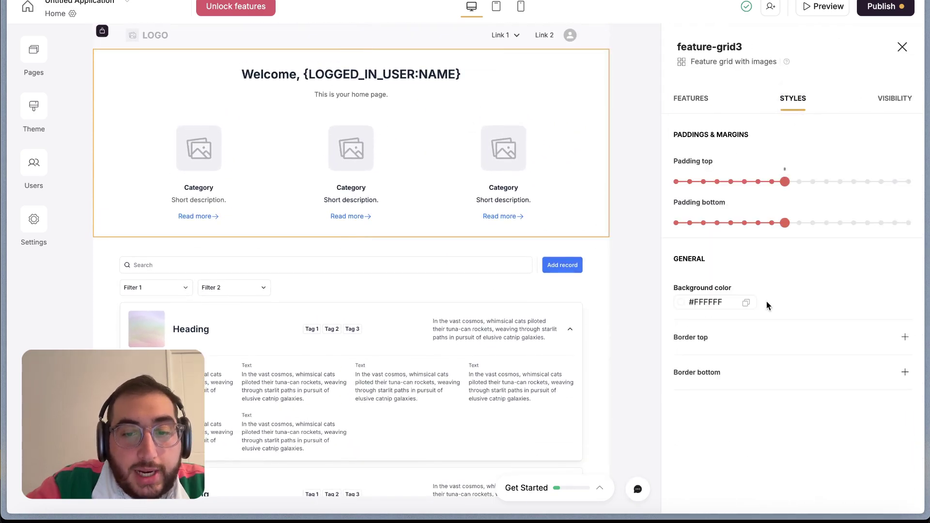
drag(785, 183, 806, 192)
drag(785, 223, 812, 223)
click(894, 99)
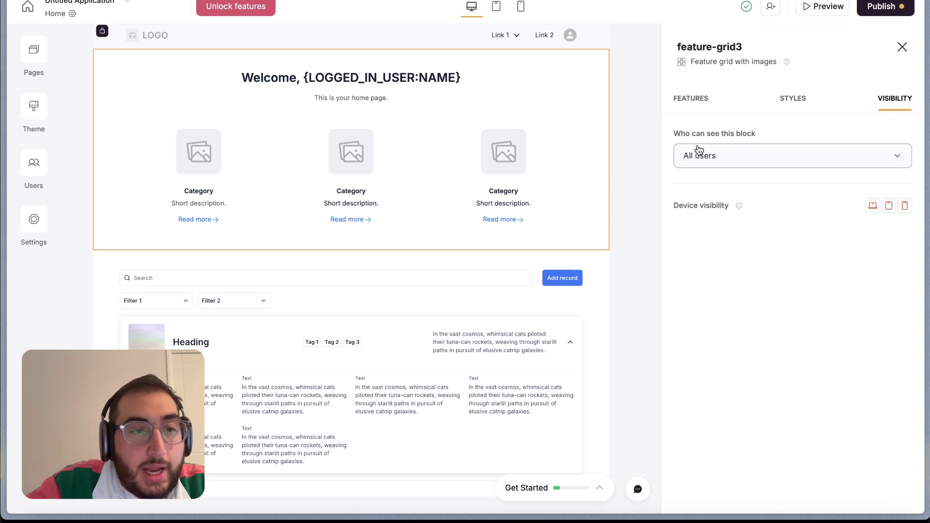
click(25, 8)
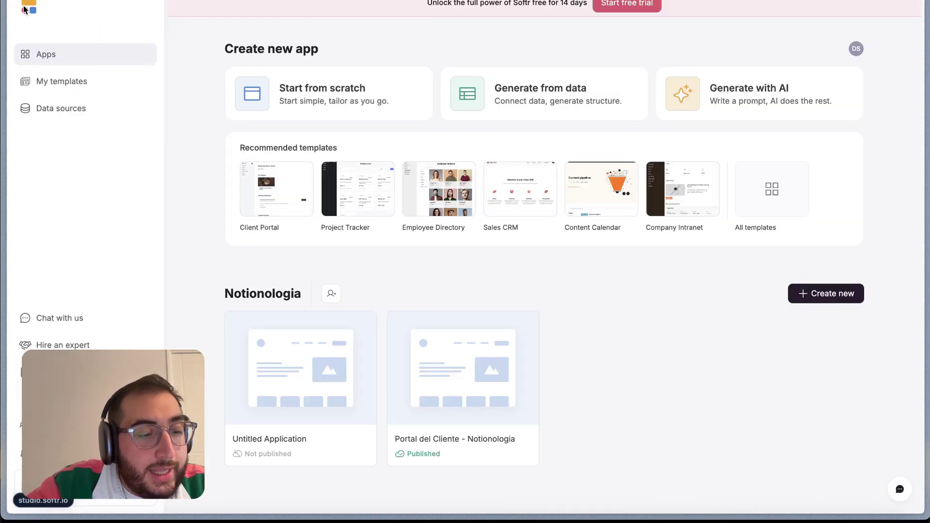
Open Portal del Cliente - Notionologia, collapse the Get started checklist, and browse the project cards
scroll(376, 331, down, 1)
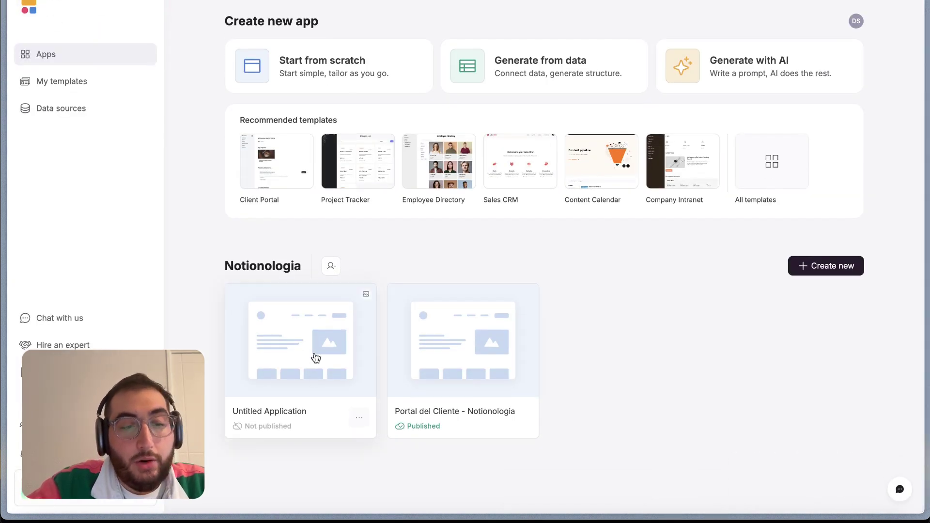
click(475, 375)
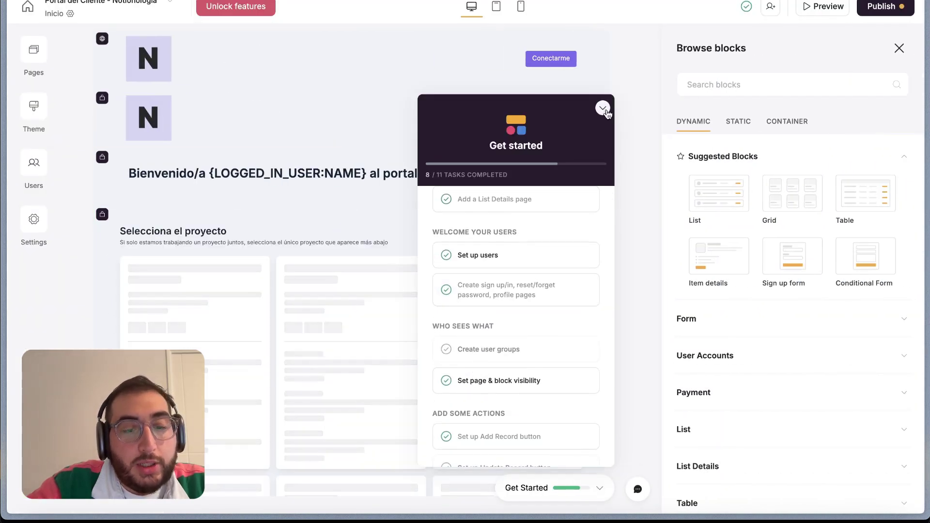
click(603, 108)
scroll(330, 202, down, 1)
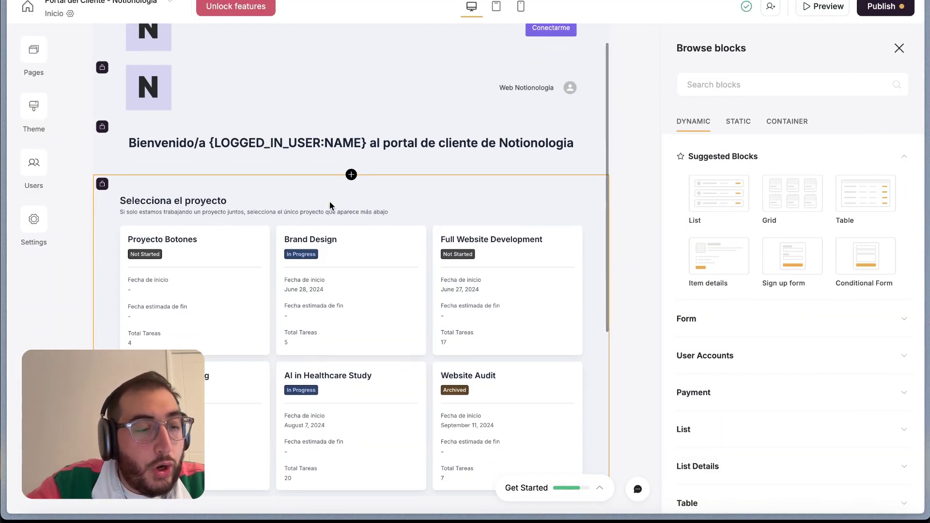
scroll(329, 202, up, 1)
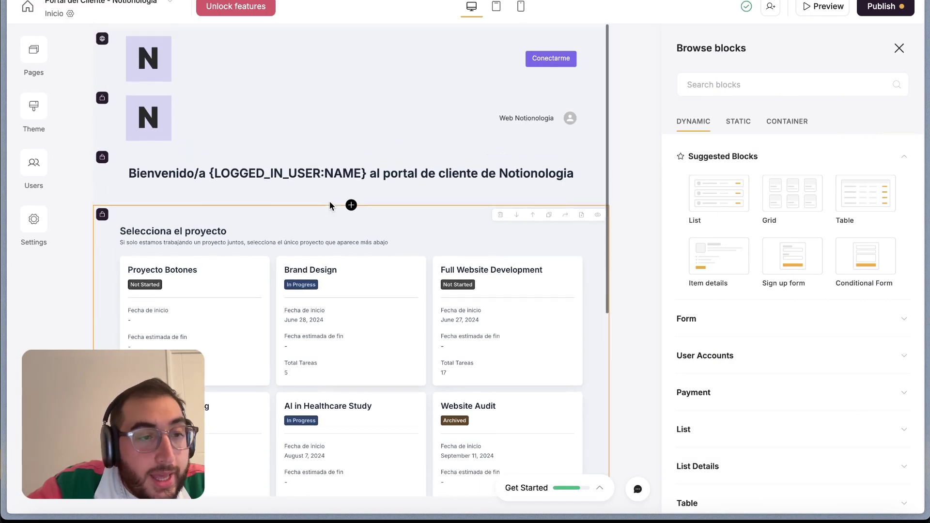
scroll(345, 326, down, 1)
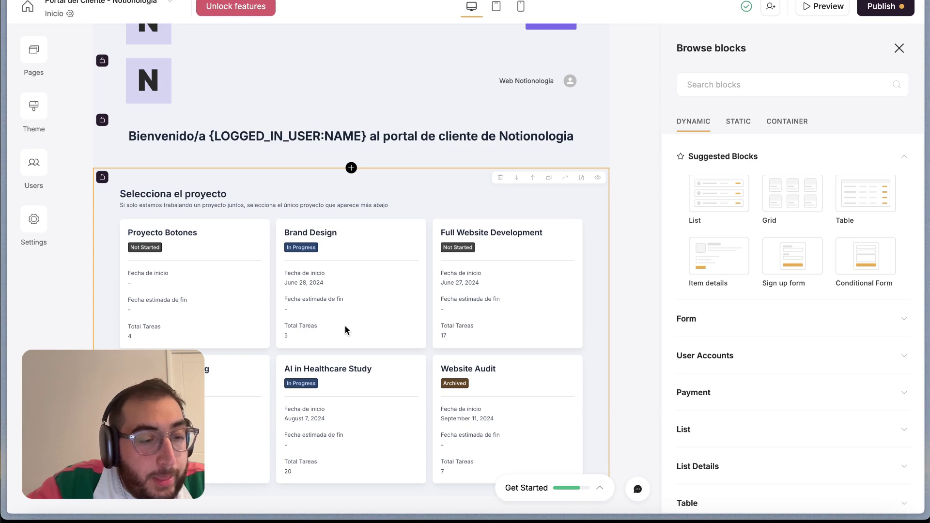
scroll(345, 328, down, 2)
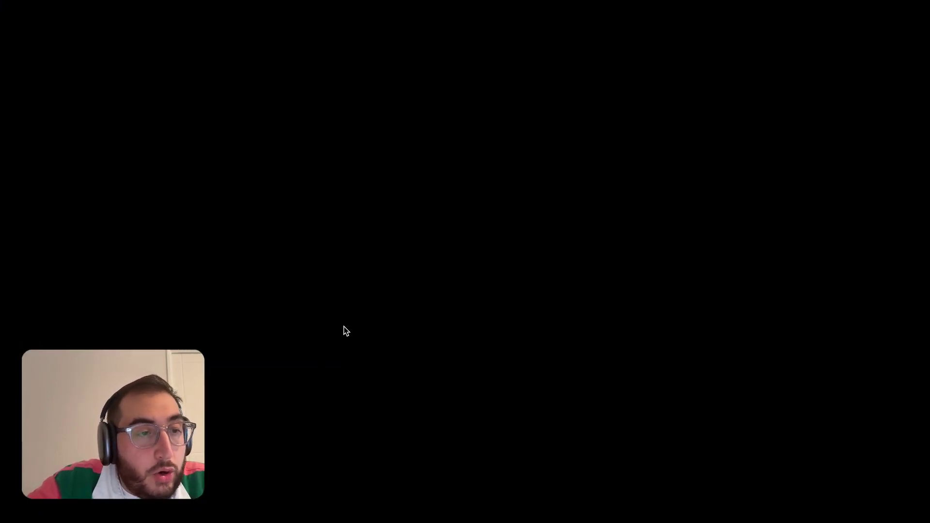
scroll(345, 331, up, 4)
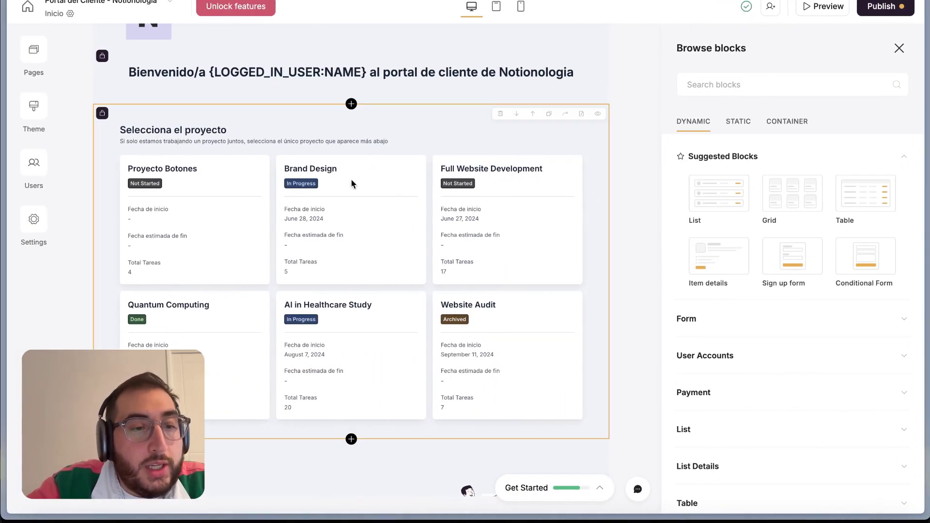
scroll(469, 251, down, 1)
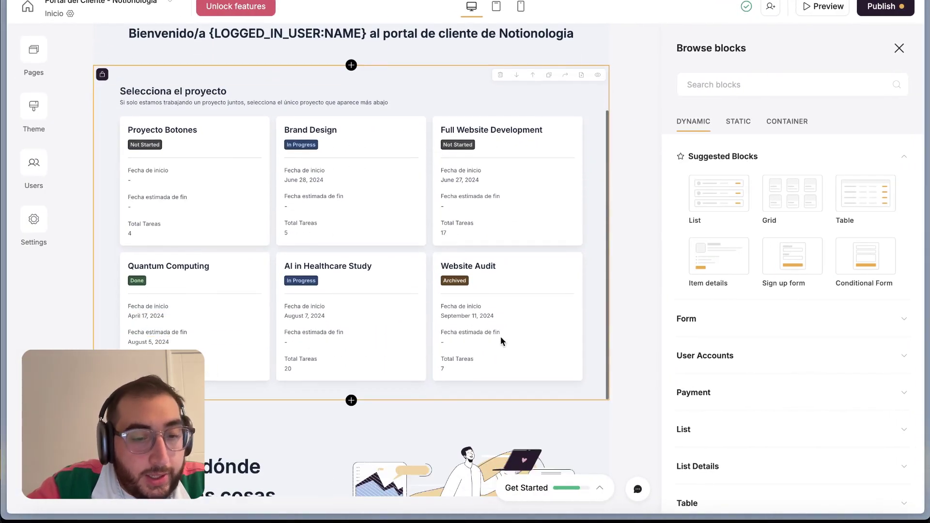
Select the projects grid and start adding Notion as another data source
click(511, 264)
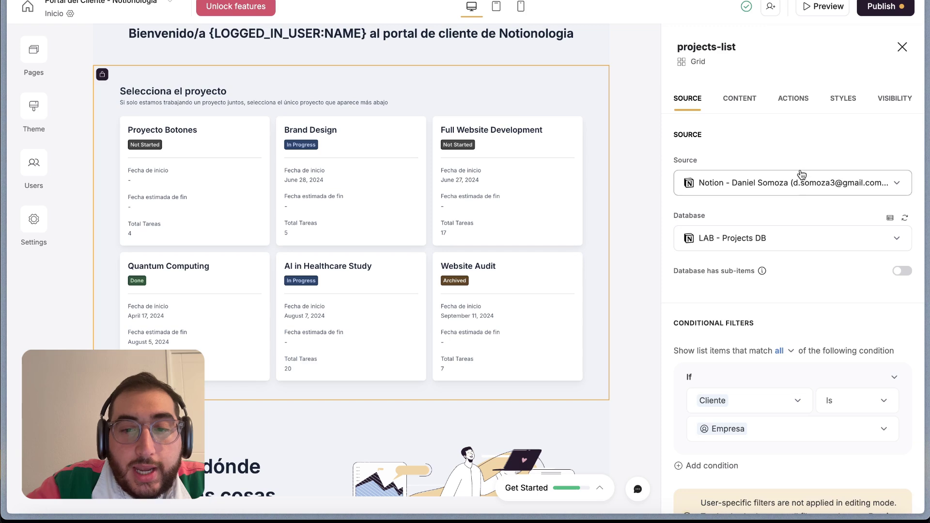
click(791, 187)
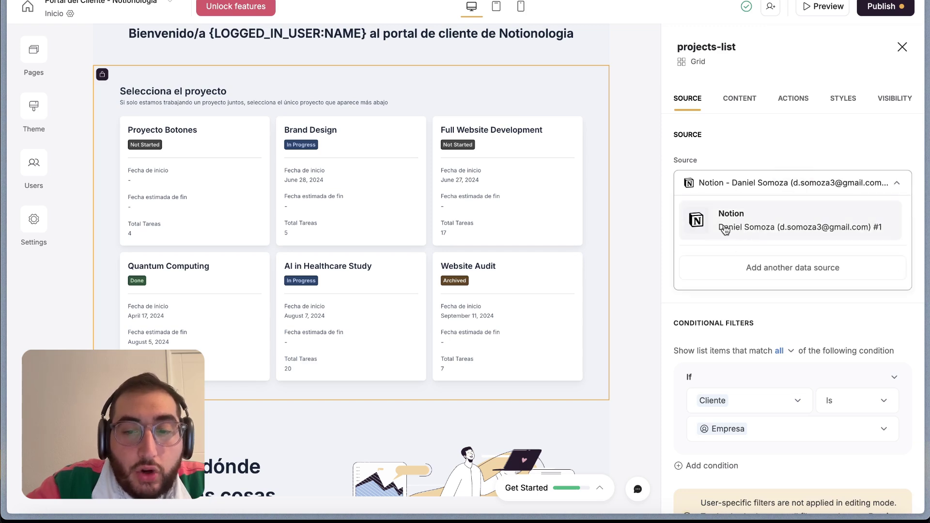
click(792, 269)
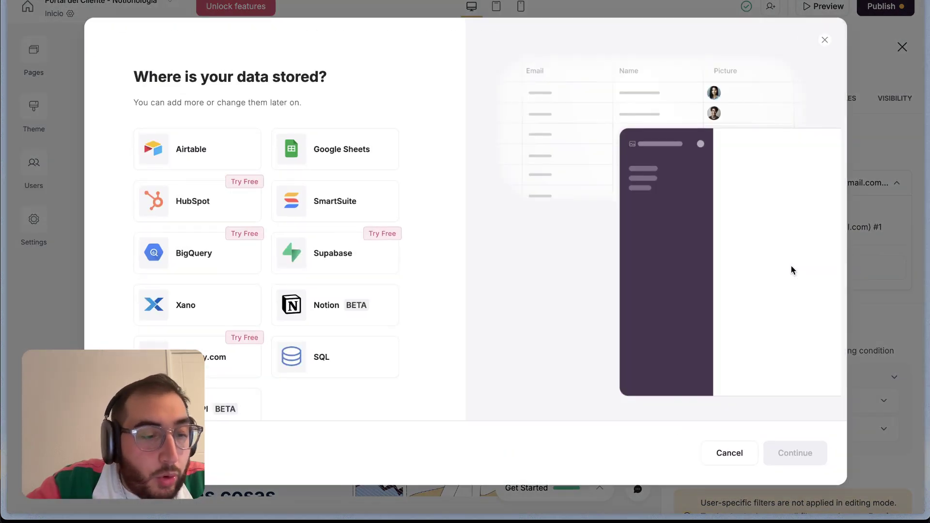
click(343, 315)
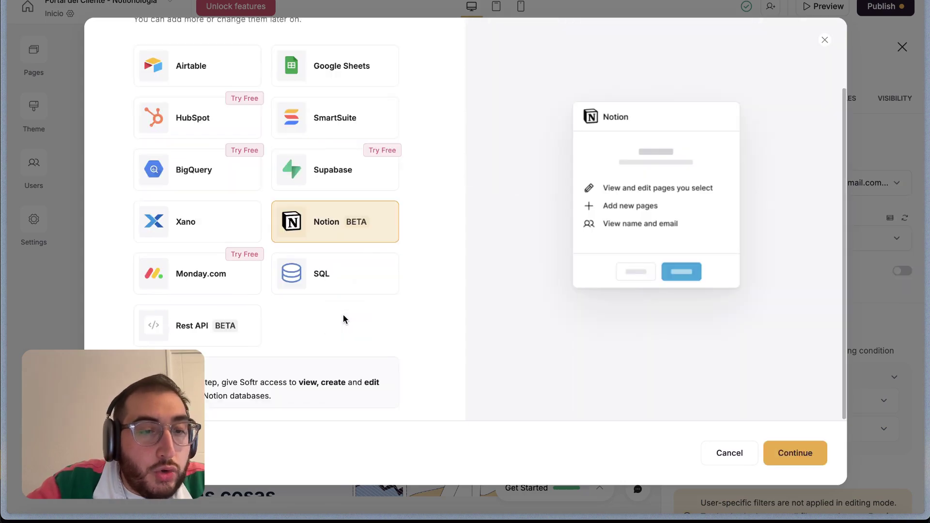
click(791, 450)
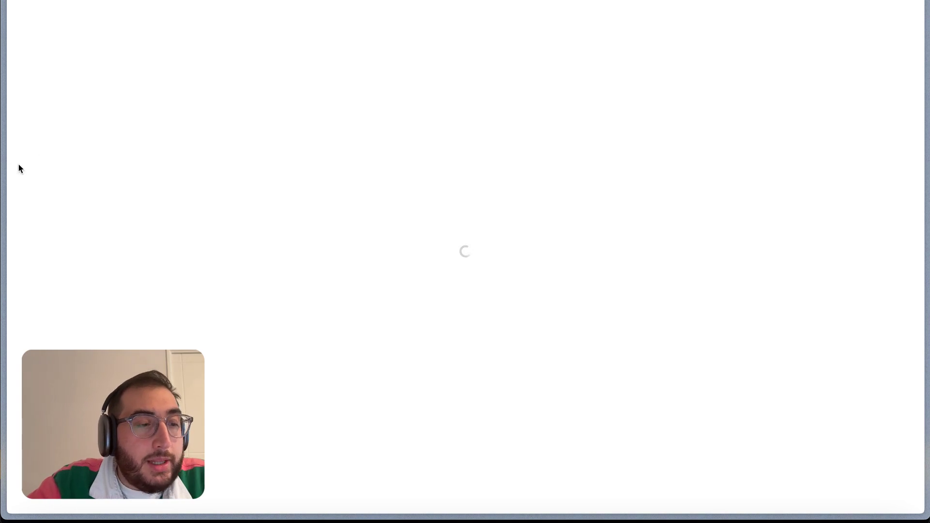
Return to the Softr builder and cancel the pending Notion authentication
mouse_move(21, 192)
scroll(68, 293, down, 2)
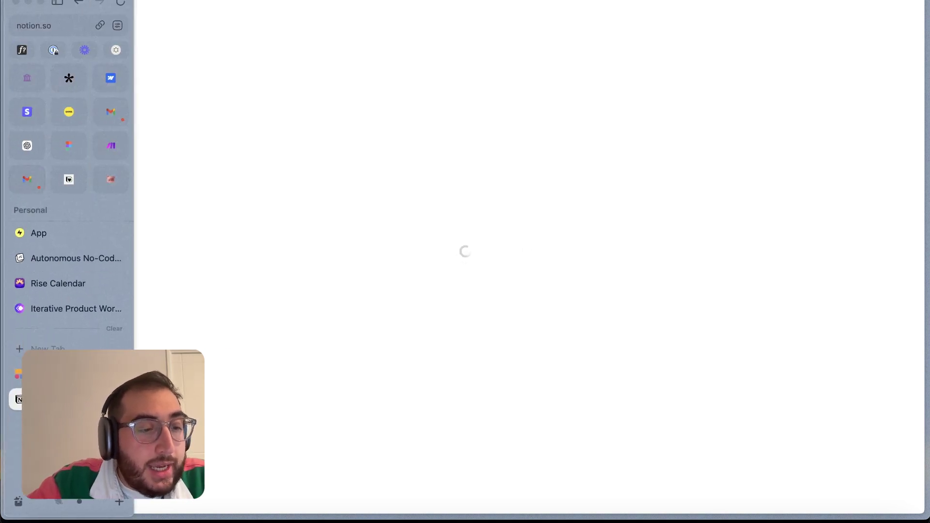
click(18, 373)
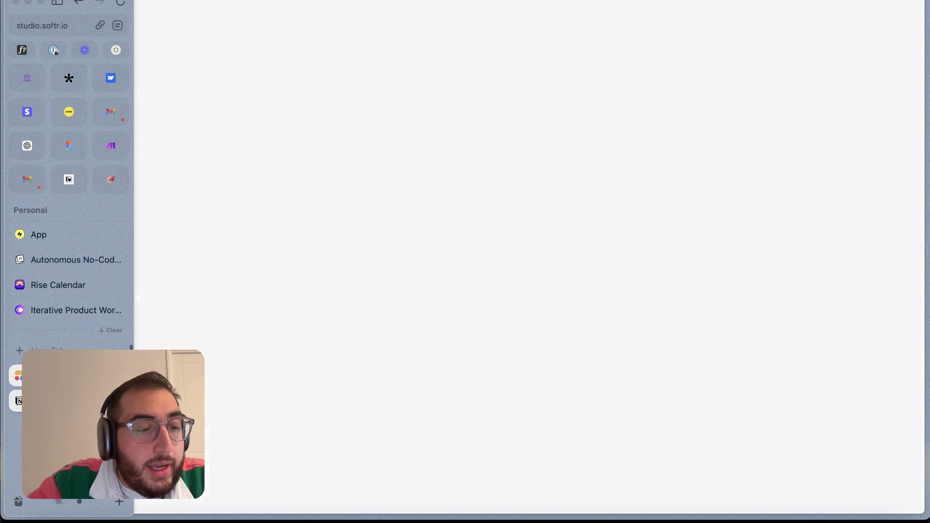
click(755, 458)
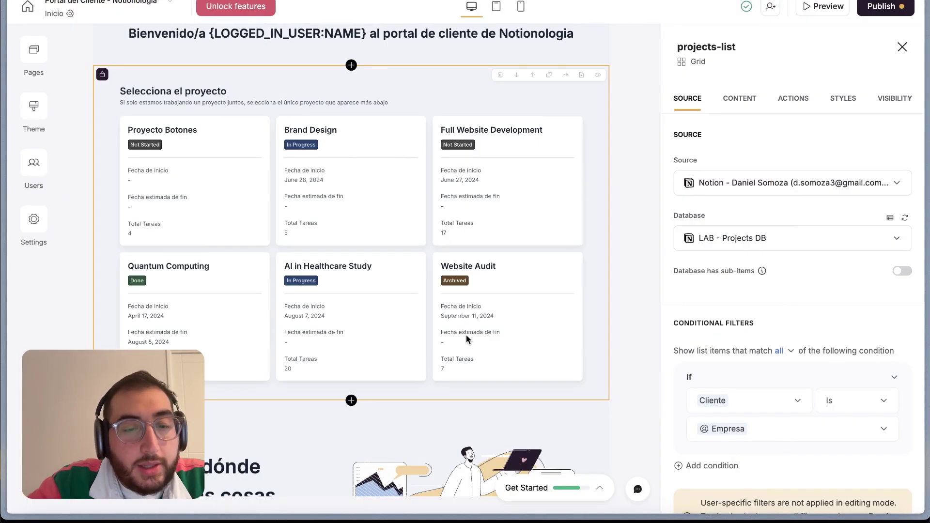
Refresh the projects grid's LAB - Projects DB connection from the Source tab
scroll(466, 336, down, 1)
scroll(496, 291, up, 1)
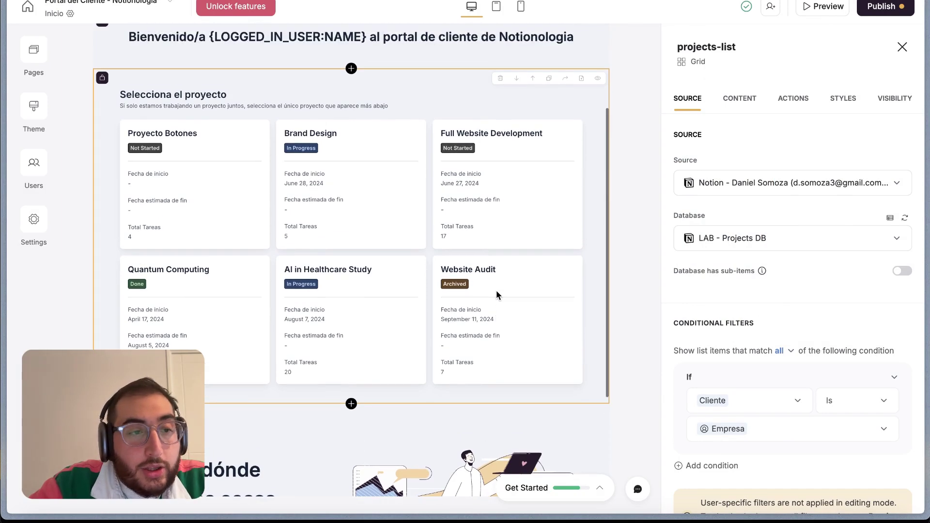
click(267, 159)
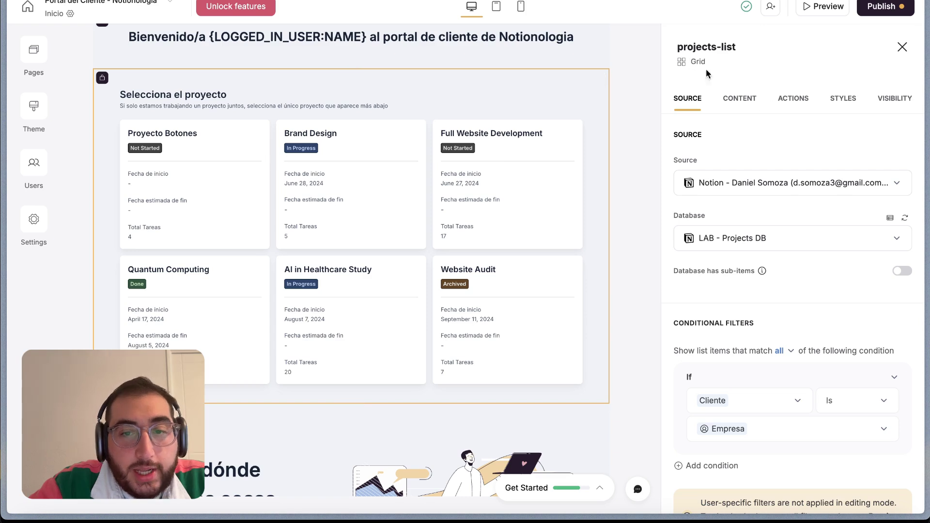
scroll(722, 196, down, 1)
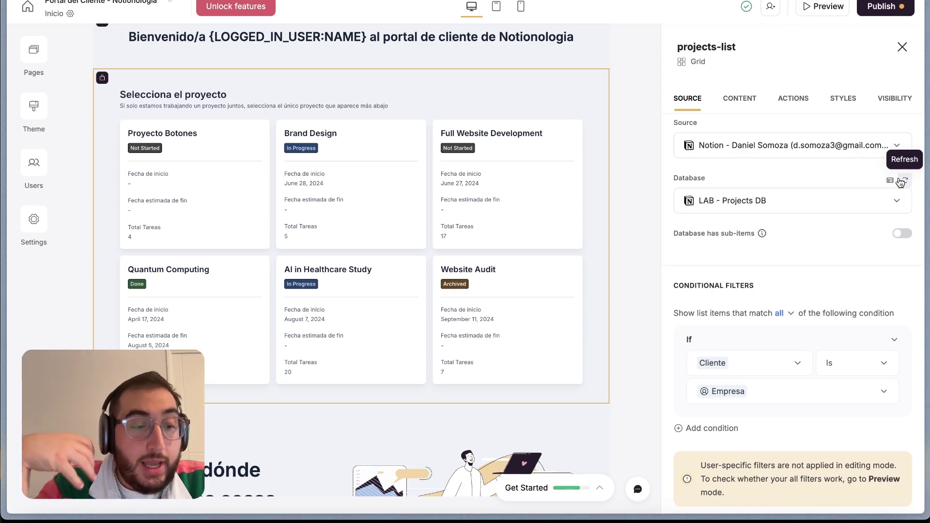
click(903, 181)
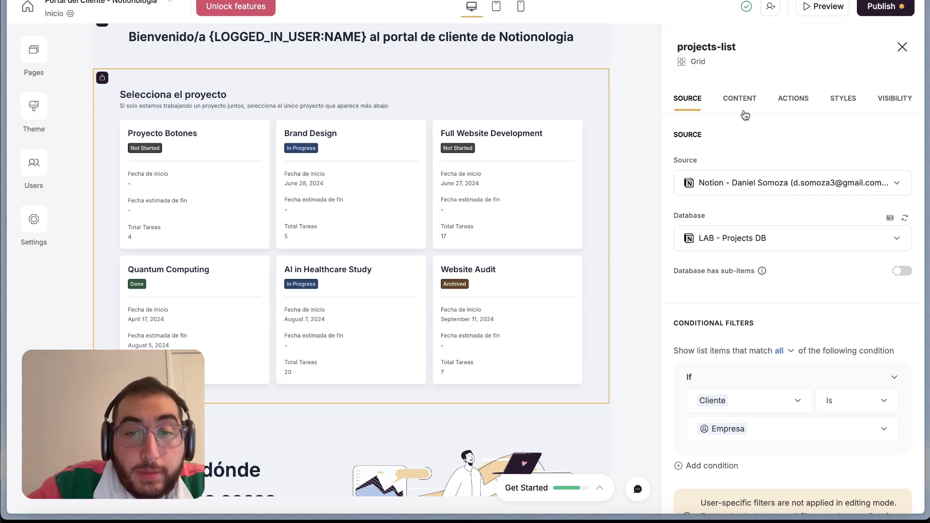
On the Content tab, scroll the Item Fields from Nombre Project to Total Tareas and open Add field
click(734, 98)
scroll(763, 266, down, 2)
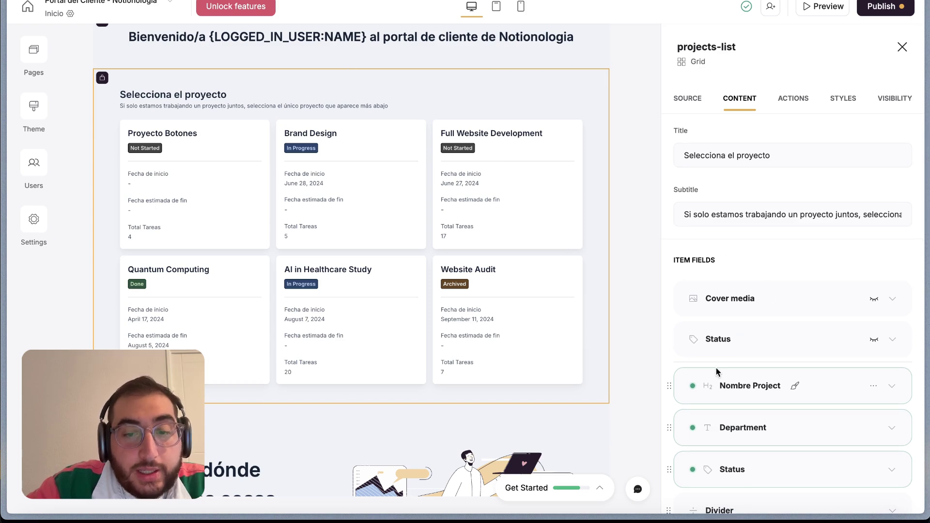
scroll(720, 380, down, 3)
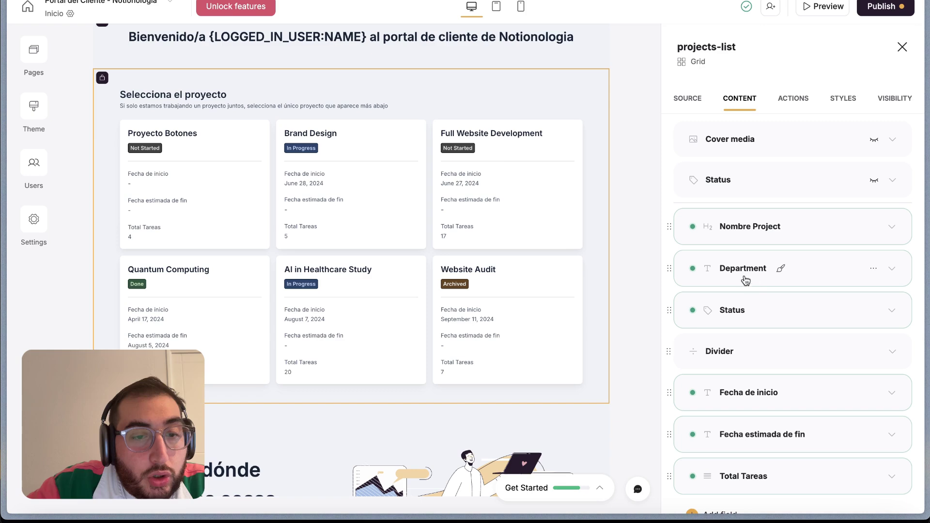
scroll(761, 314, down, 1)
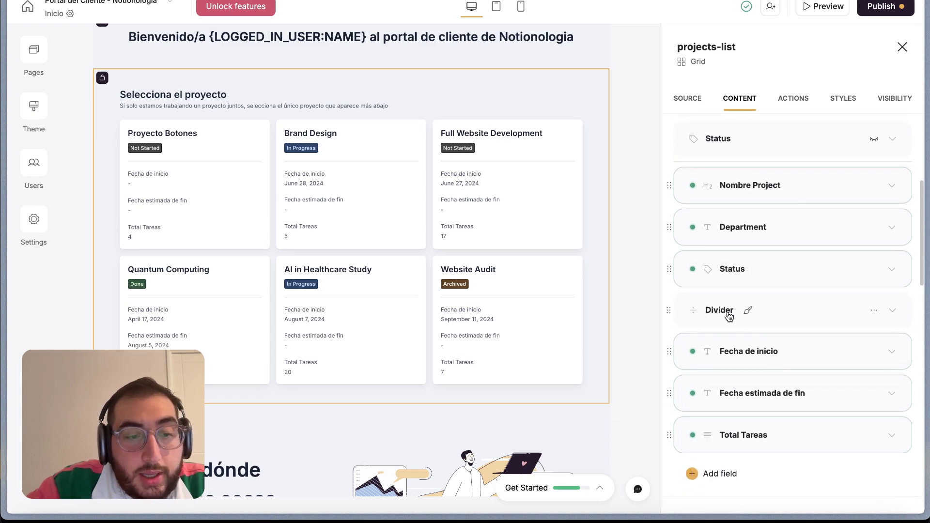
scroll(746, 388, down, 1)
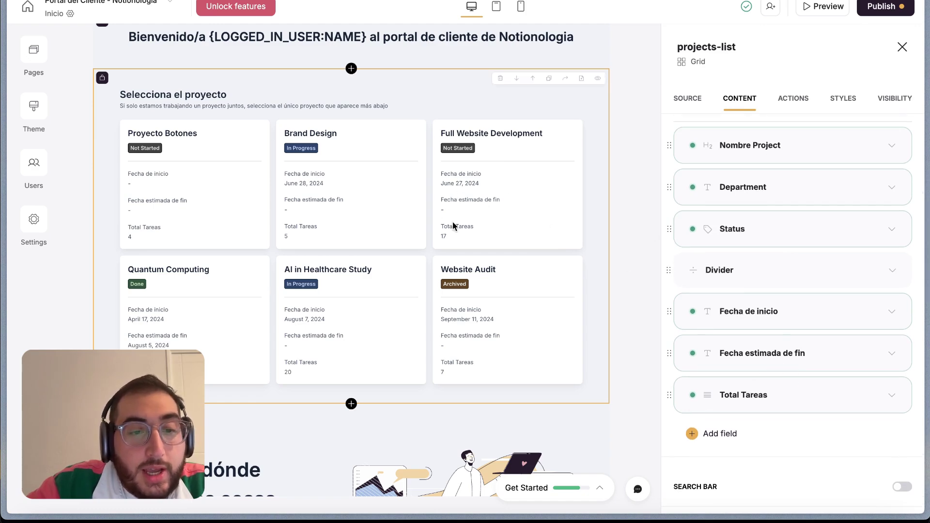
scroll(741, 346, down, 1)
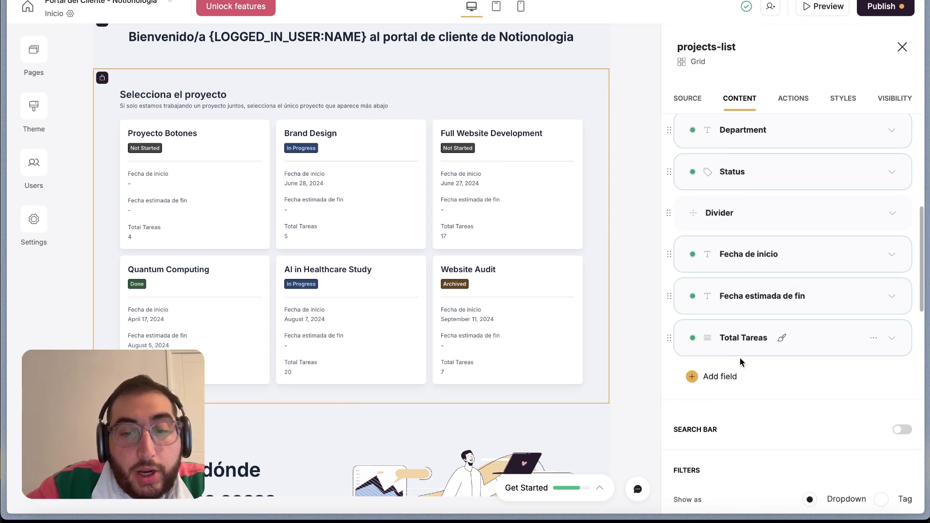
click(716, 386)
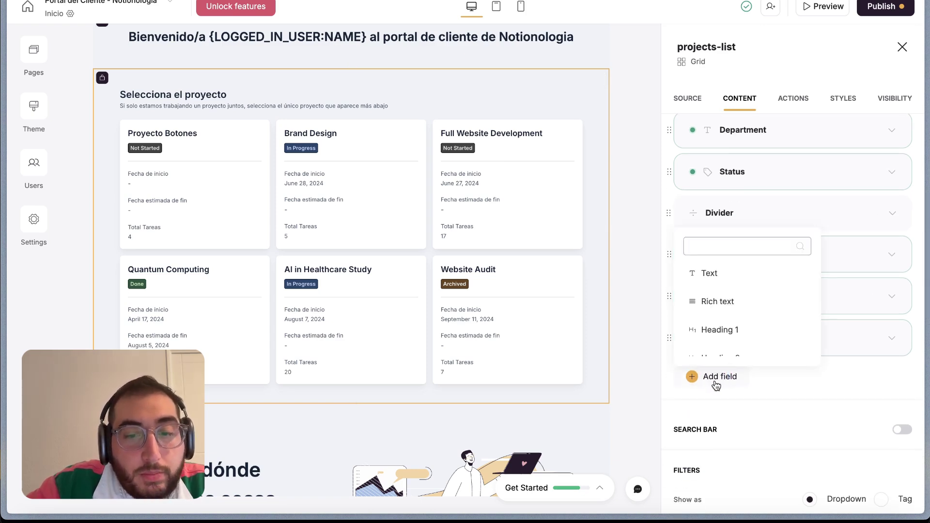
Add a Text field to the project cards showing the Description property
click(703, 273)
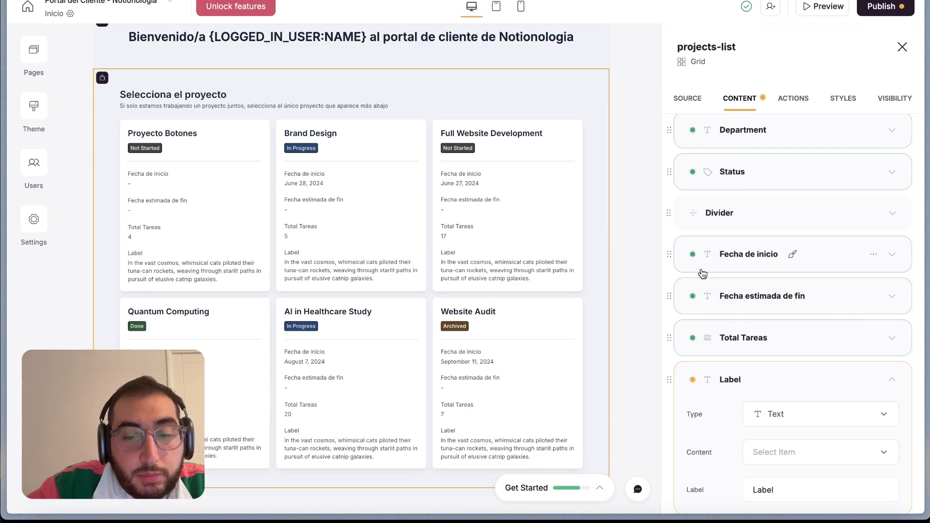
scroll(745, 373, down, 4)
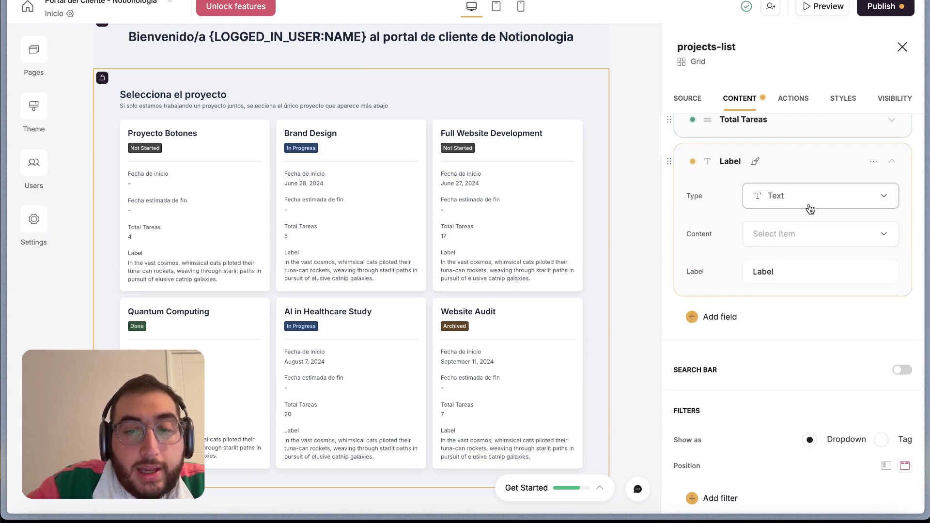
click(818, 242)
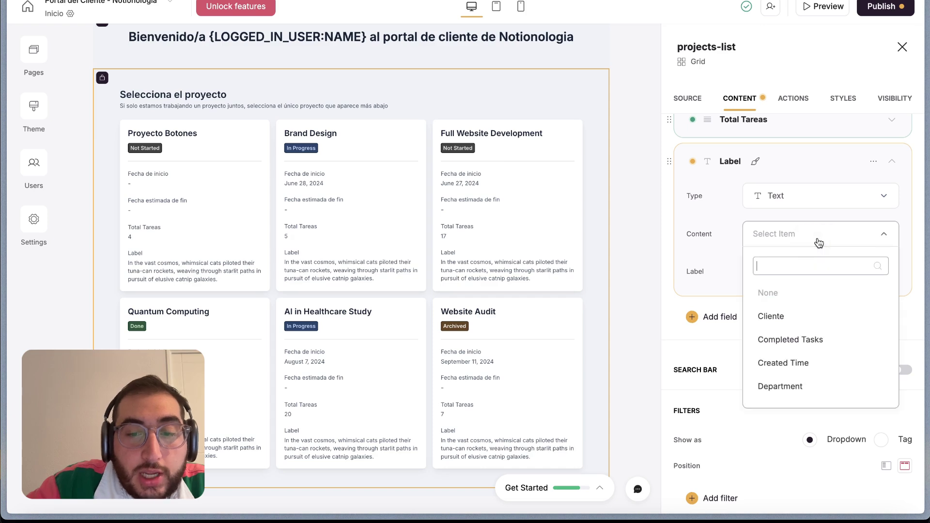
scroll(826, 347, down, 3)
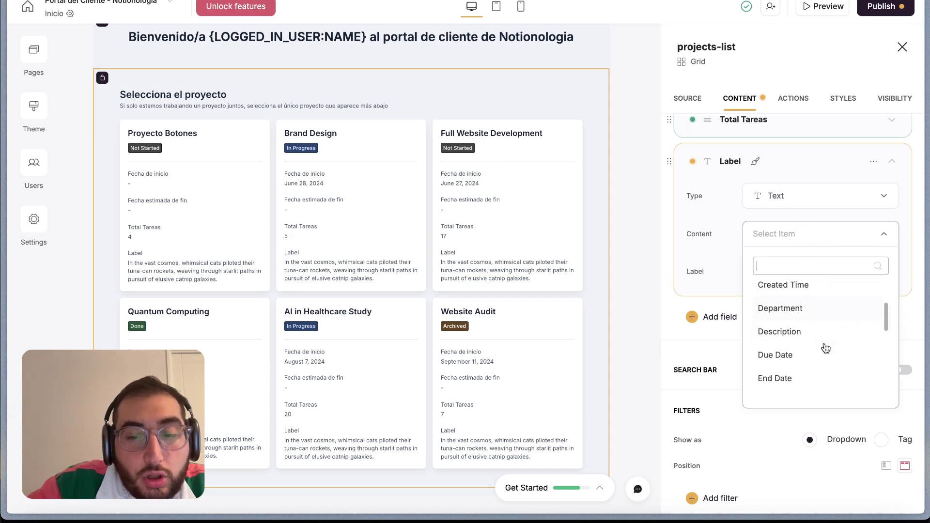
scroll(809, 318, down, 1)
scroll(805, 385, down, 1)
scroll(805, 382, down, 2)
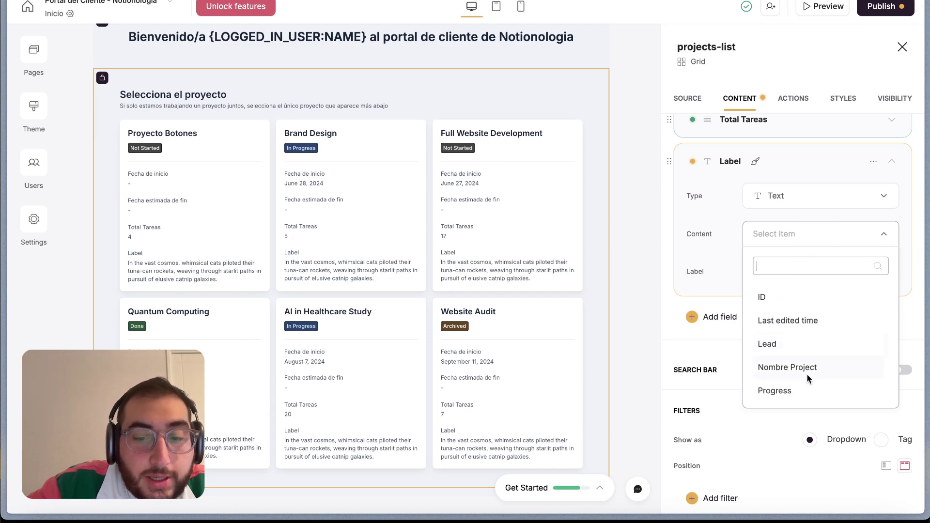
scroll(808, 363, down, 2)
scroll(807, 363, up, 5)
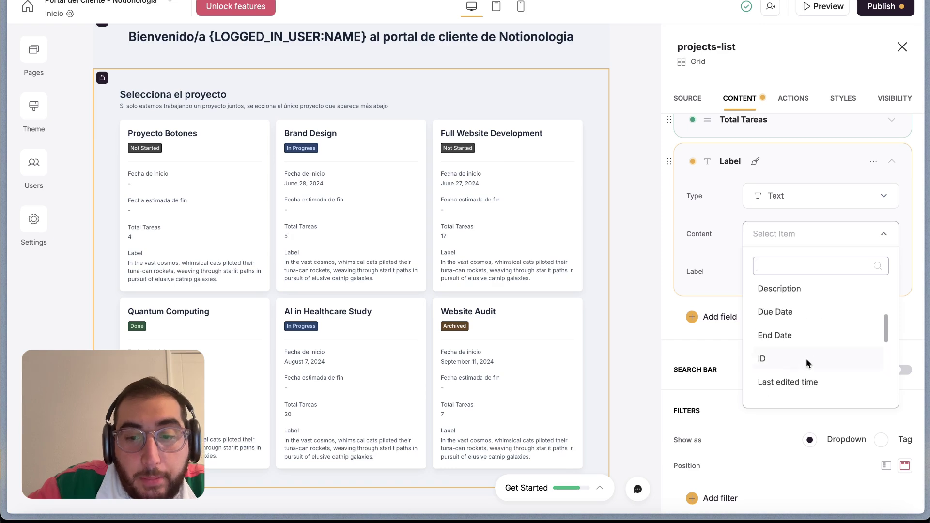
click(804, 365)
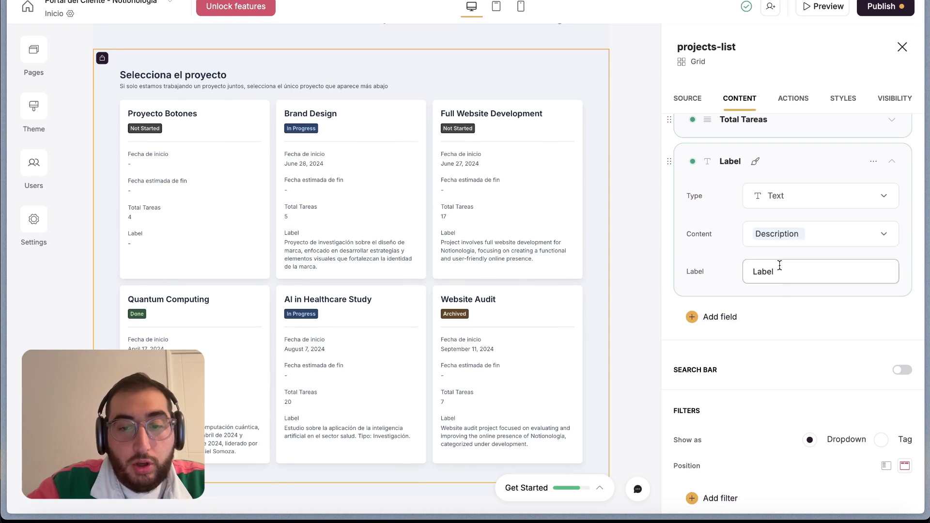
Label the new field 'Descripción del proyecto' and switch over to Notion
double_click(765, 273)
key(BackSpace)
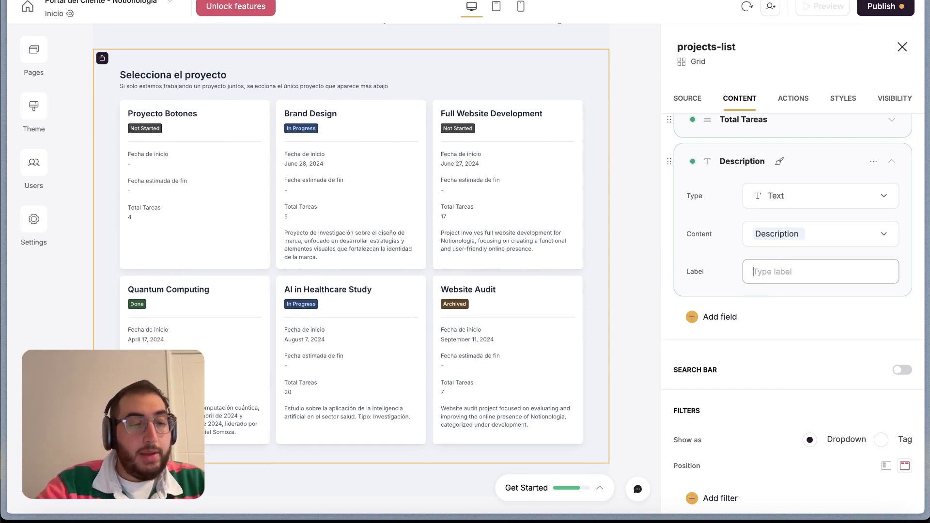
text(Descrip)
text(n del proyecto)
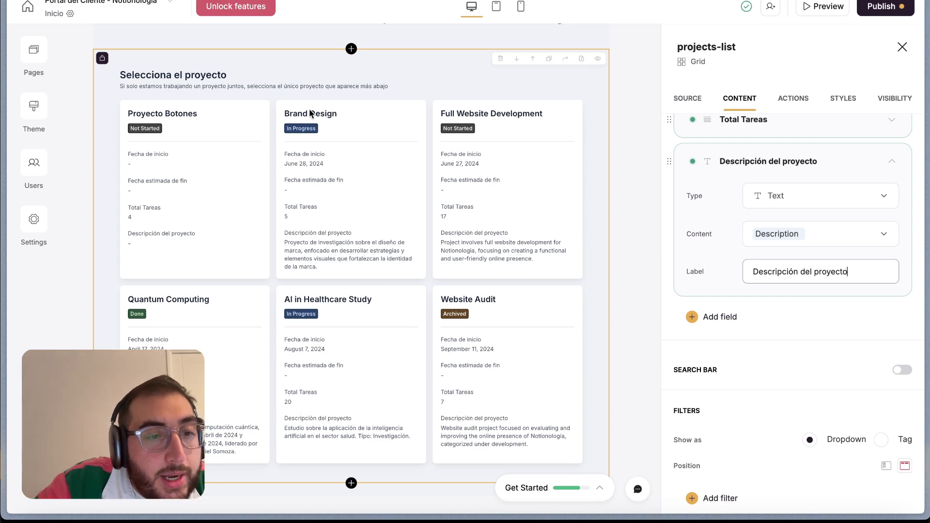
scroll(393, 272, up, 1)
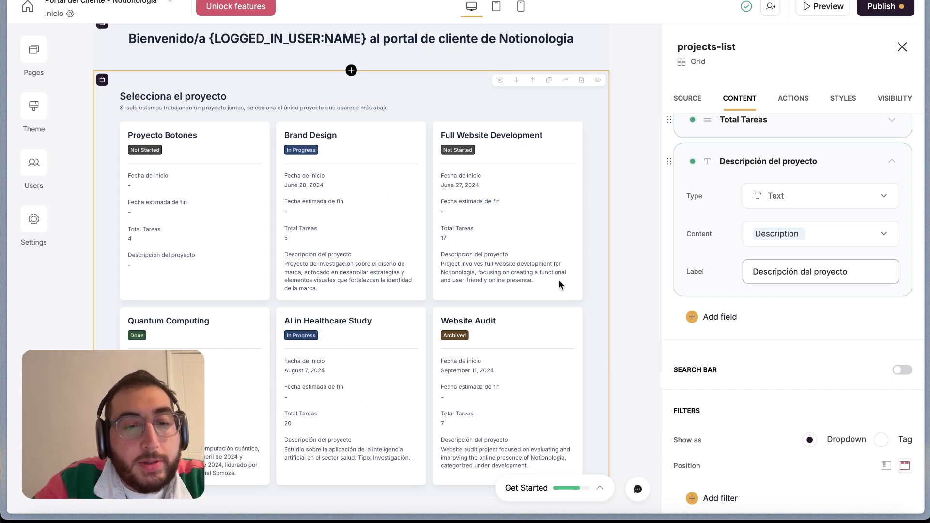
key(ctrl+Right)
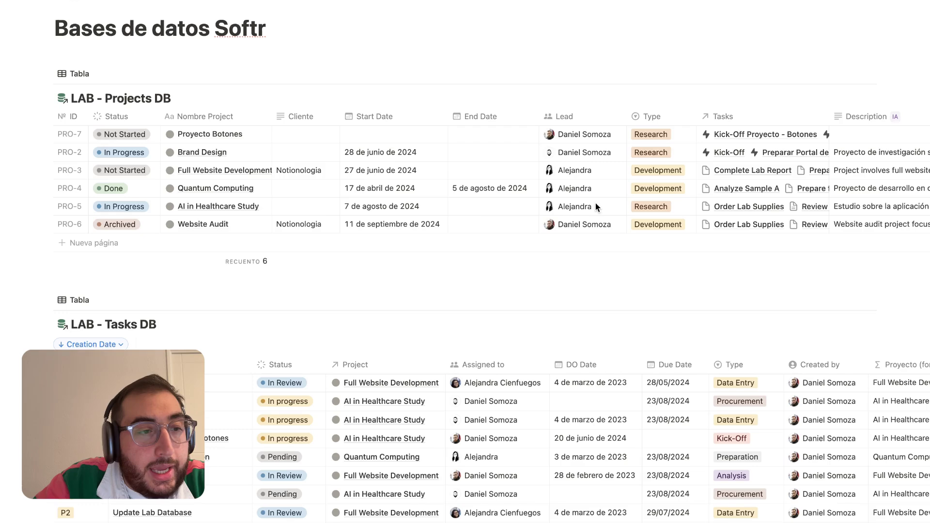
Widen the Description column, regenerate project 2's AI description, and return to Softr
scroll(630, 170, right, 10)
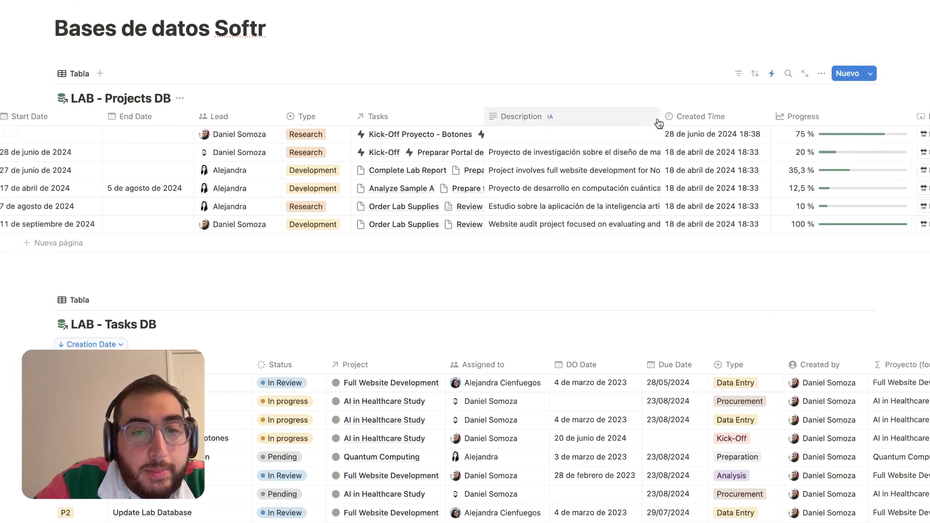
drag(661, 117, 718, 116)
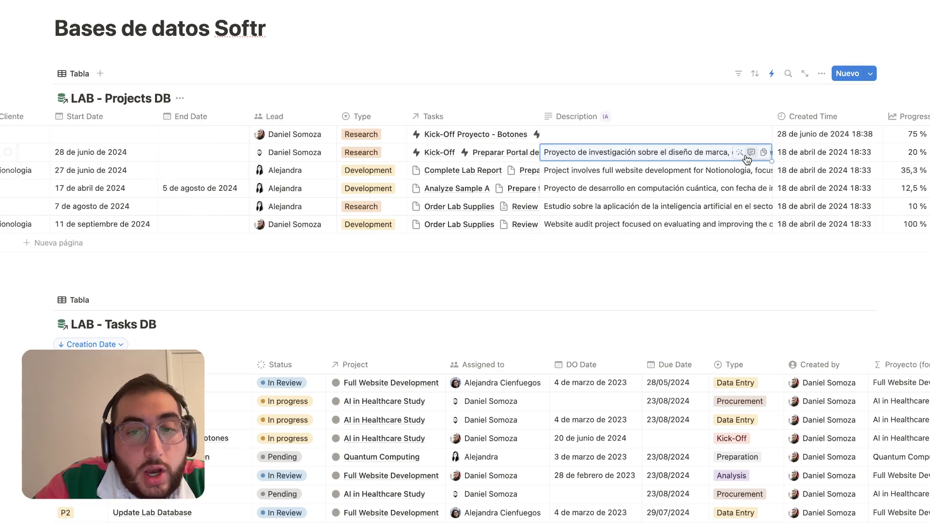
click(740, 153)
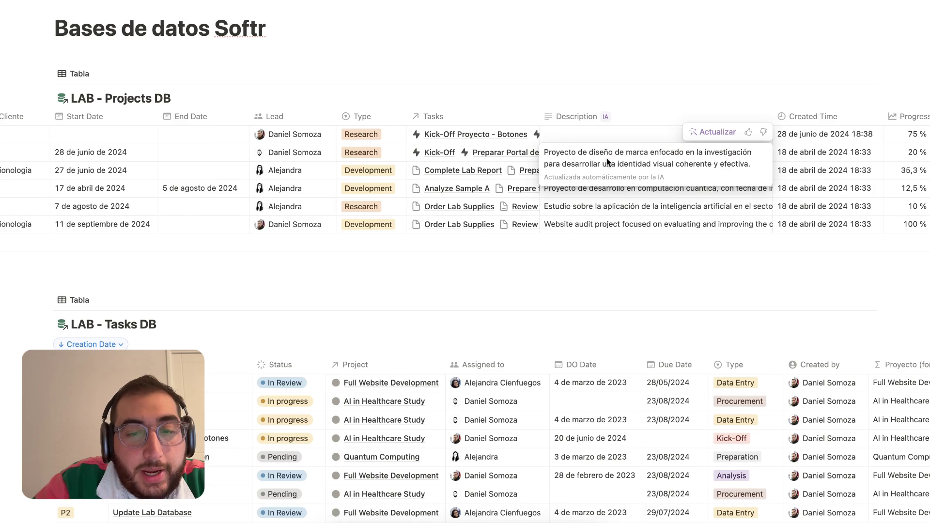
click(712, 132)
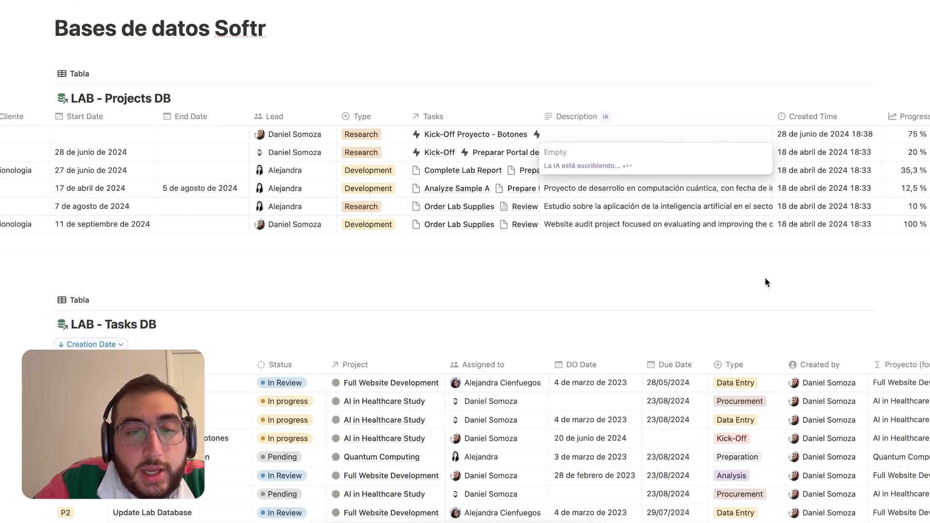
click(764, 131)
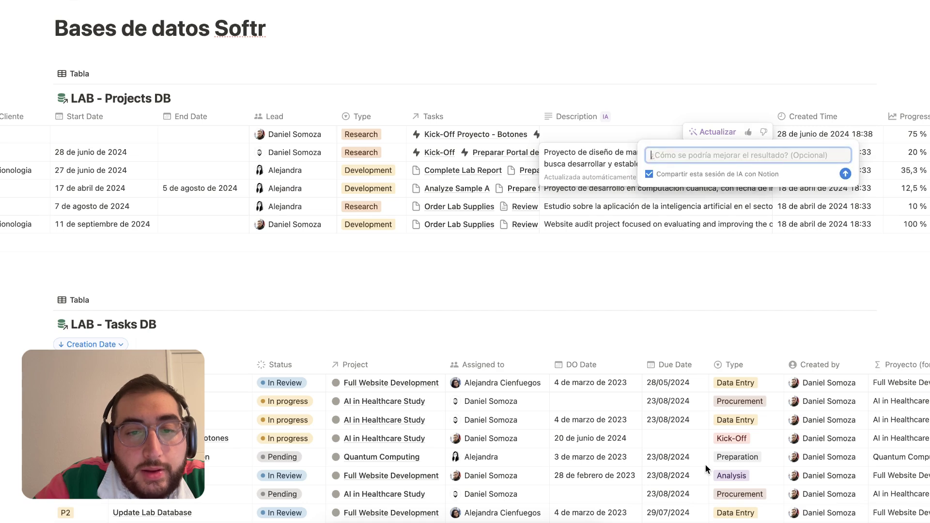
key(Escape)
key(Escape)
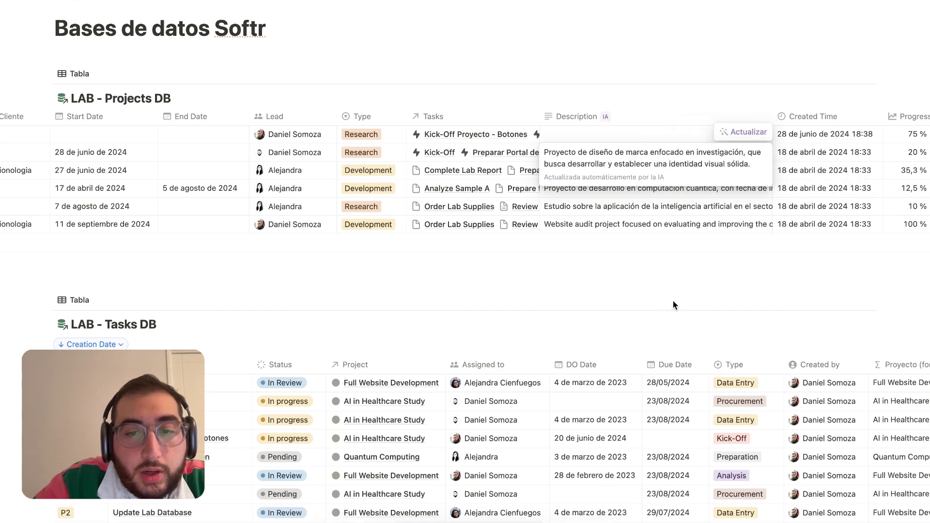
key(ctrl+Left)
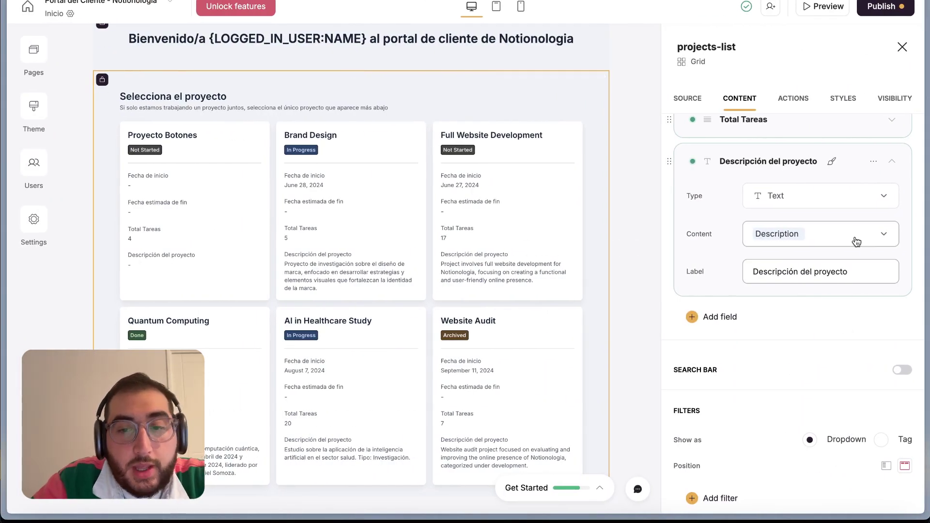
Reload the project cards from LAB - Projects DB using the Source tab's refresh icon
scroll(728, 231, up, 1)
scroll(728, 227, up, 10)
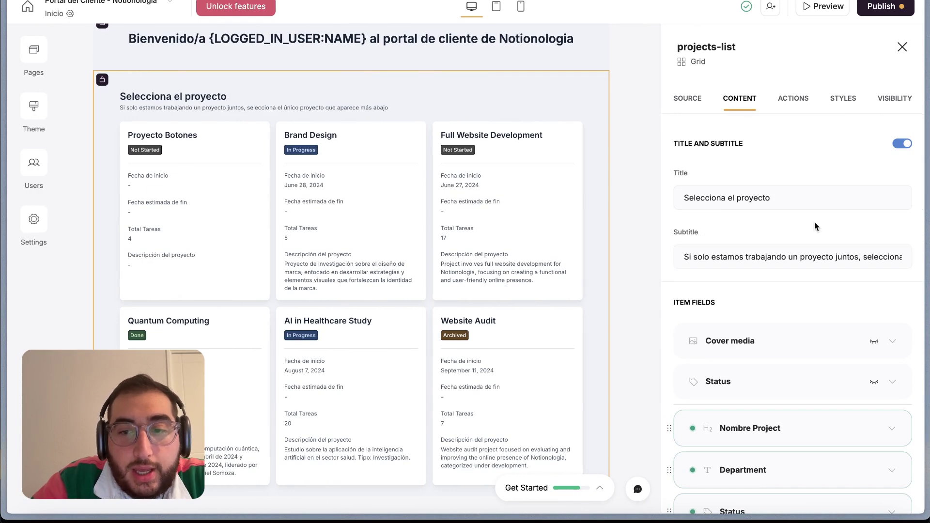
click(687, 98)
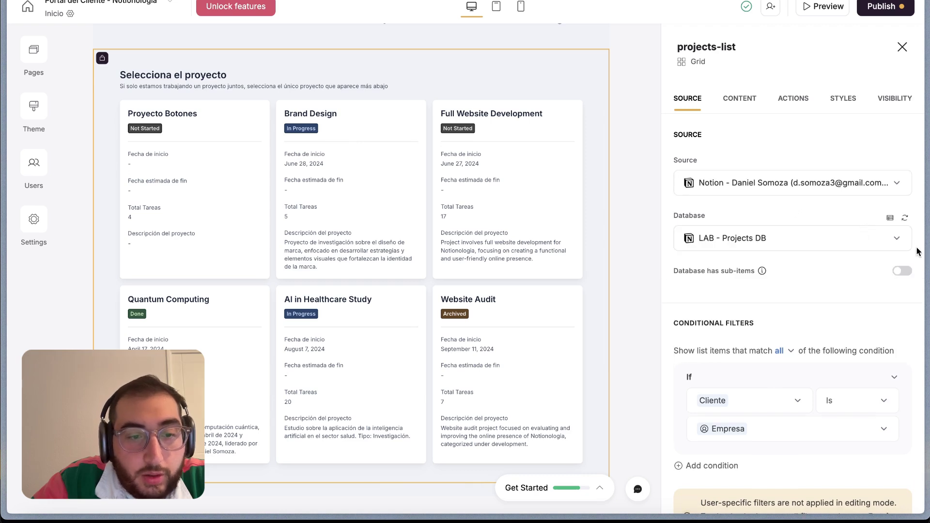
scroll(846, 202, down, 2)
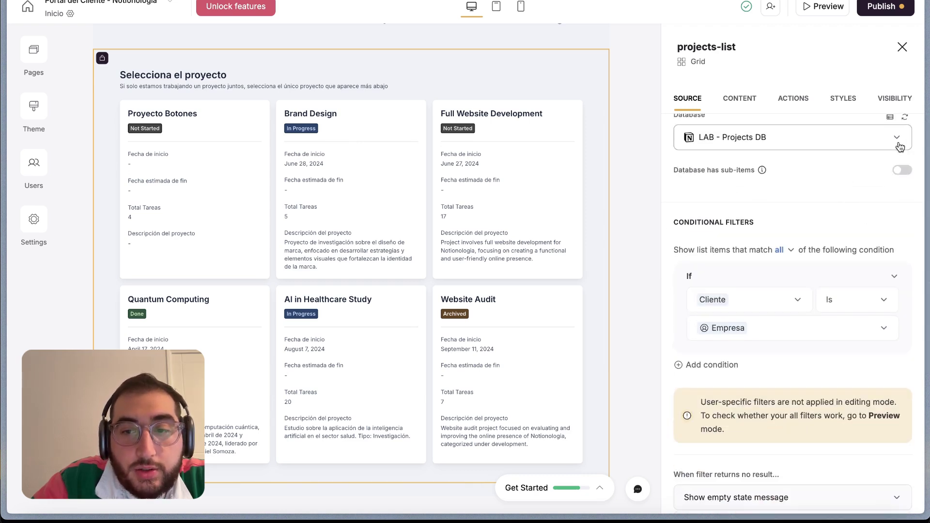
click(906, 121)
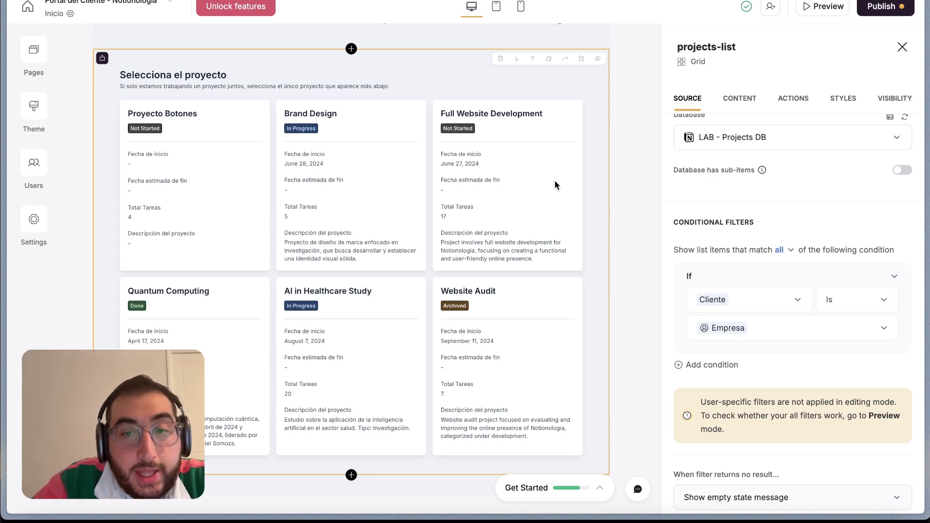
scroll(749, 201, up, 3)
Check the Content tab's item fields, Fecha de inicio through Descripción del proyecto
click(739, 101)
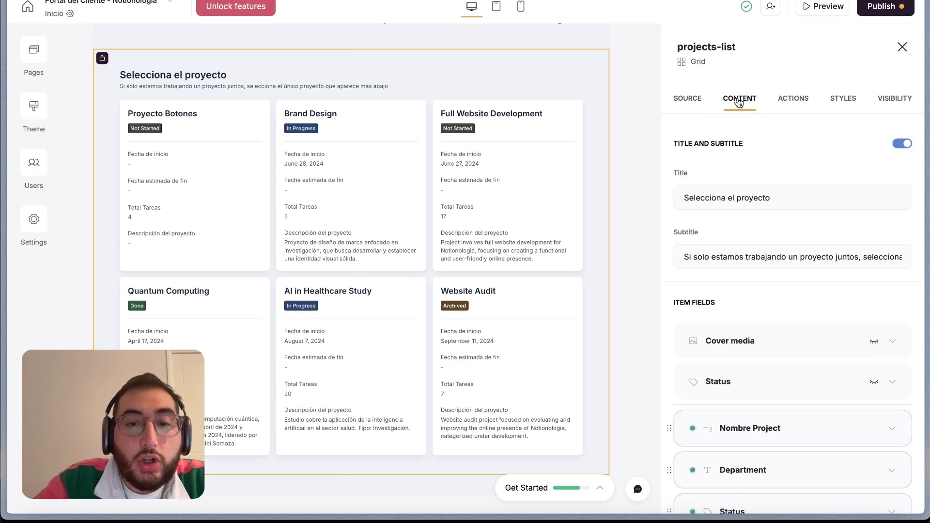
scroll(736, 254, down, 1)
scroll(736, 254, up, 2)
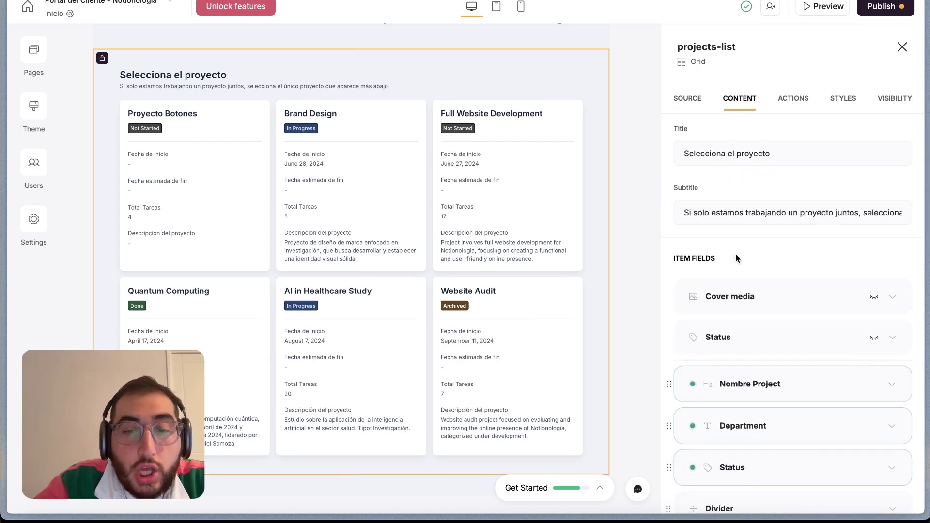
scroll(736, 254, down, 12)
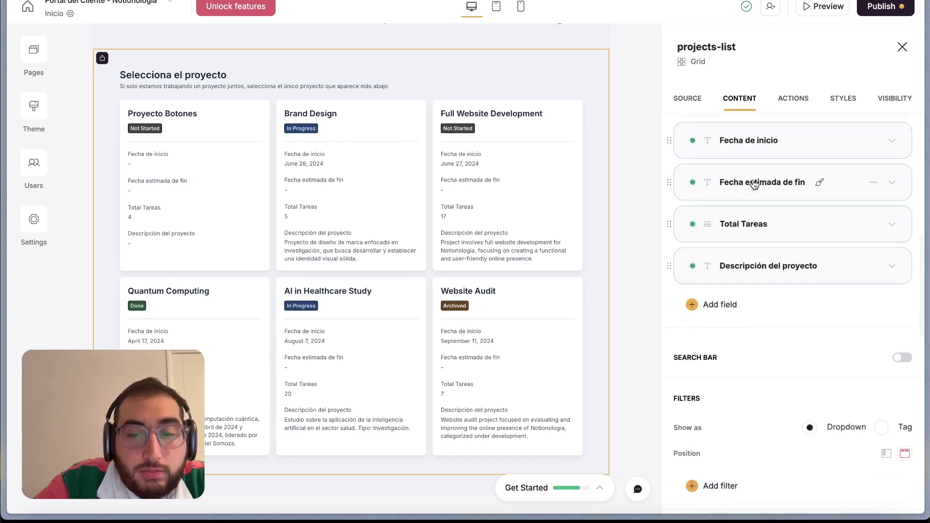
scroll(755, 185, up, 2)
mouse_move(692, 213)
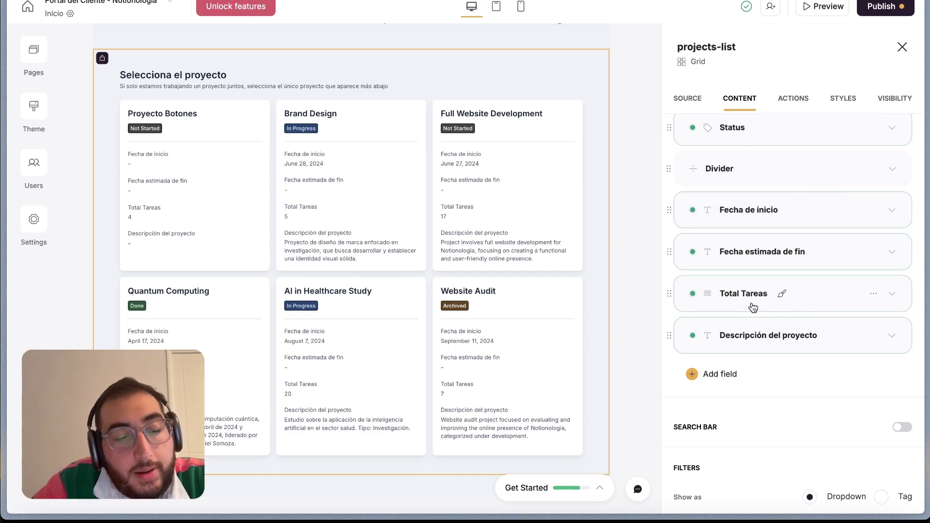
Open the projects list's Actions settings and browse the per-card button options without choosing one
click(801, 104)
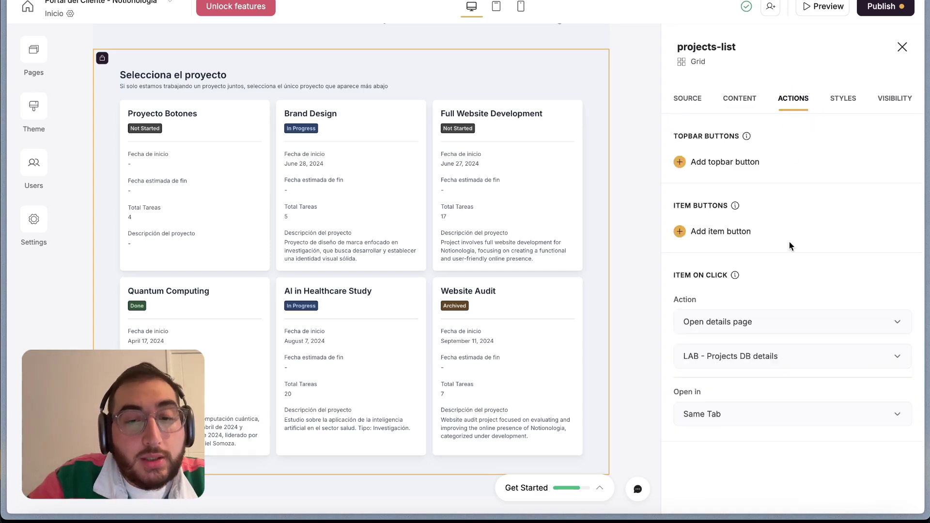
scroll(566, 161, up, 1)
mouse_move(736, 208)
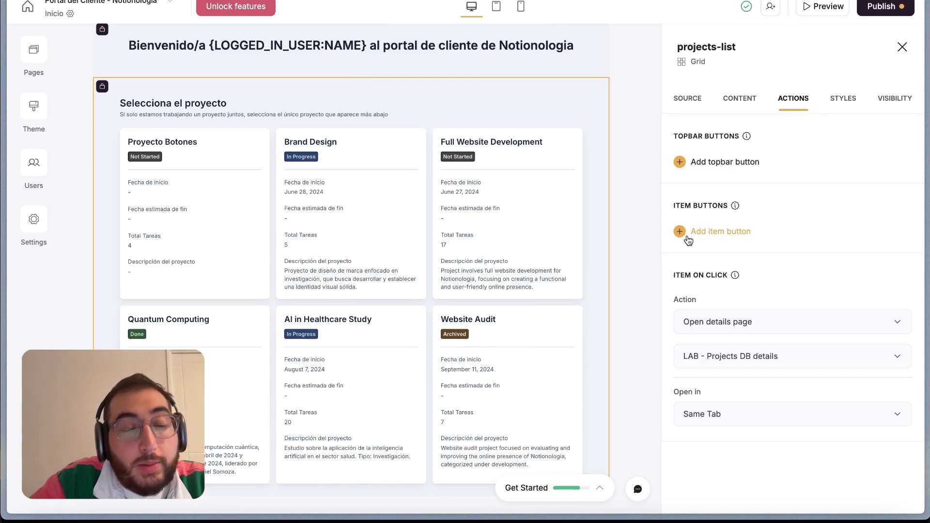
click(703, 237)
scroll(719, 297, down, 2)
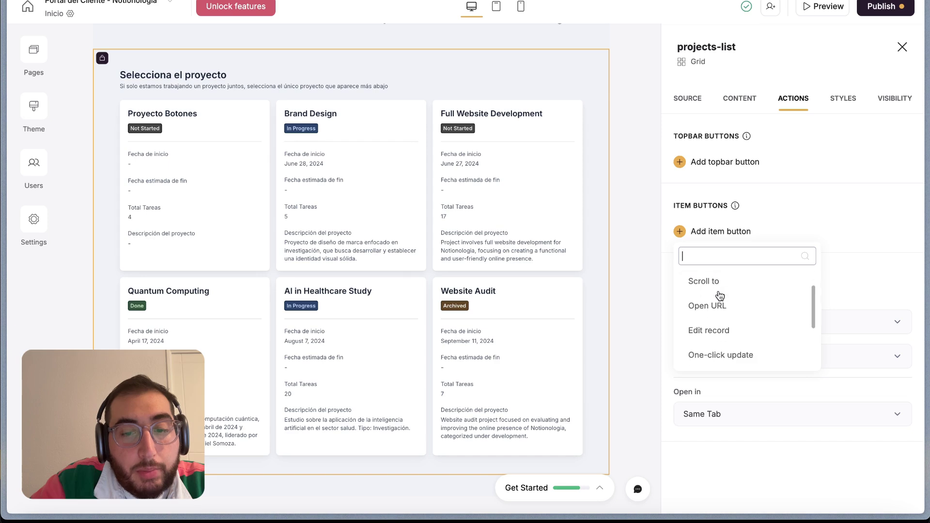
scroll(719, 297, up, 2)
scroll(722, 333, down, 3)
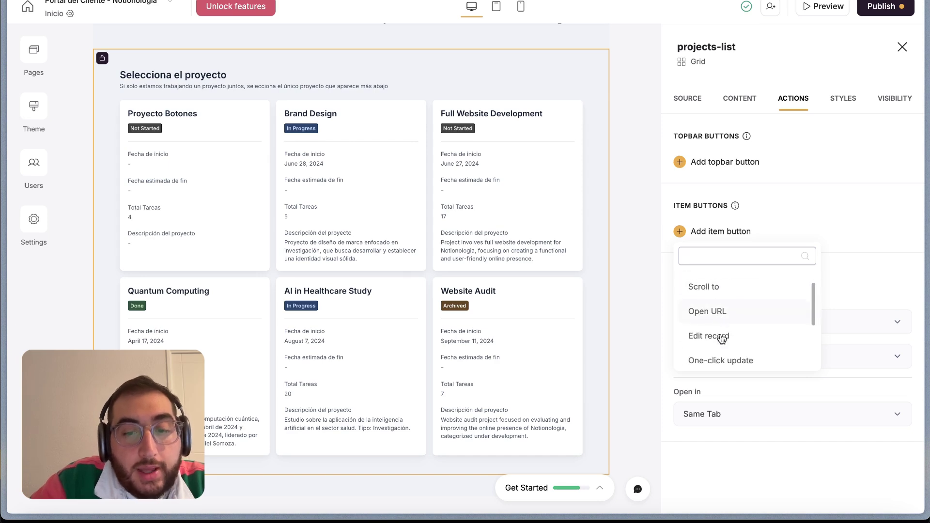
scroll(727, 291, up, 3)
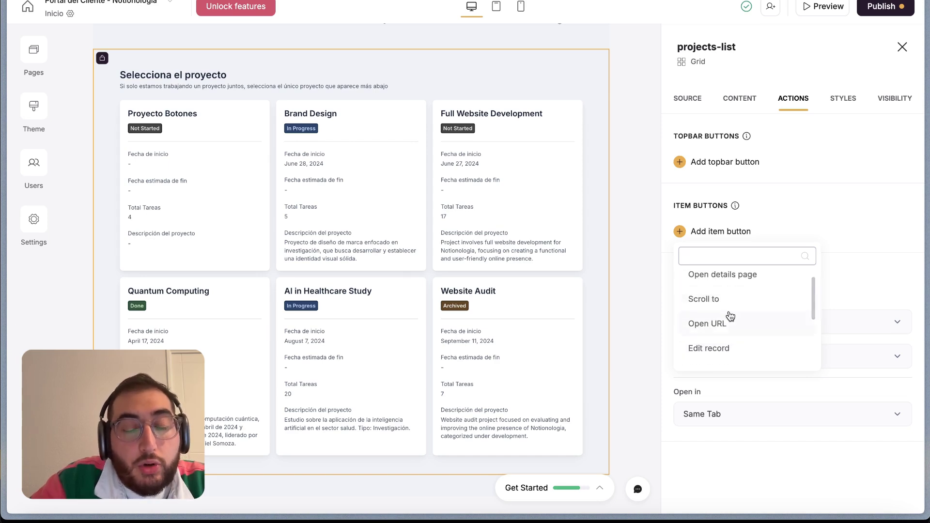
scroll(728, 322, down, 4)
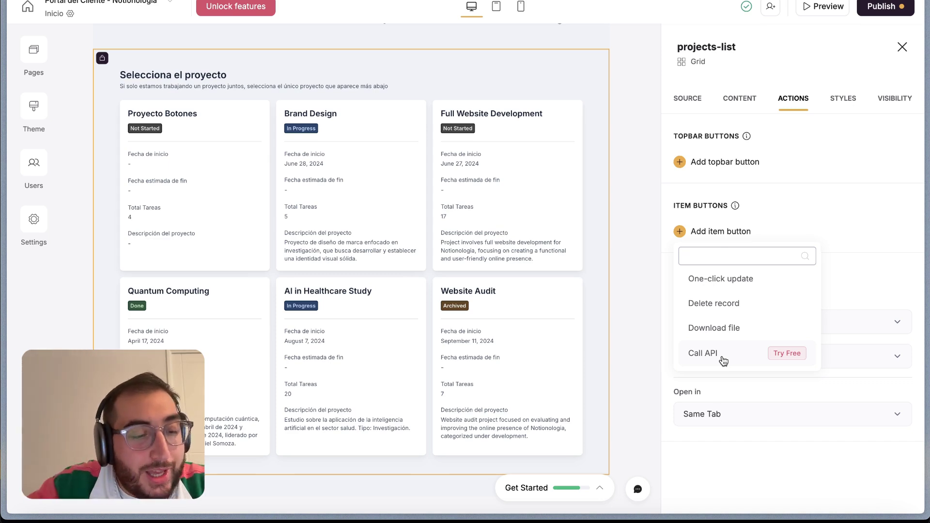
click(829, 212)
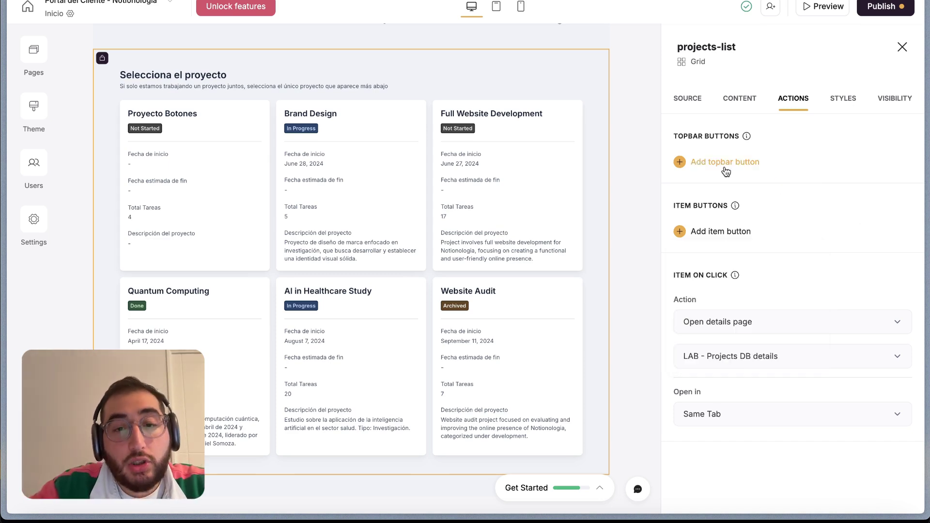
Add an Add record top-bar button above the project cards, then delete it again
click(680, 164)
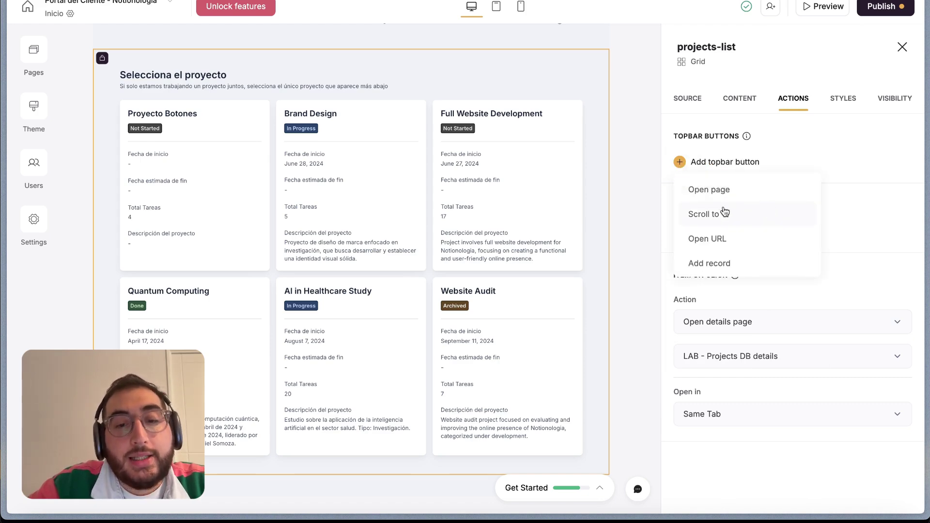
scroll(721, 211, down, 1)
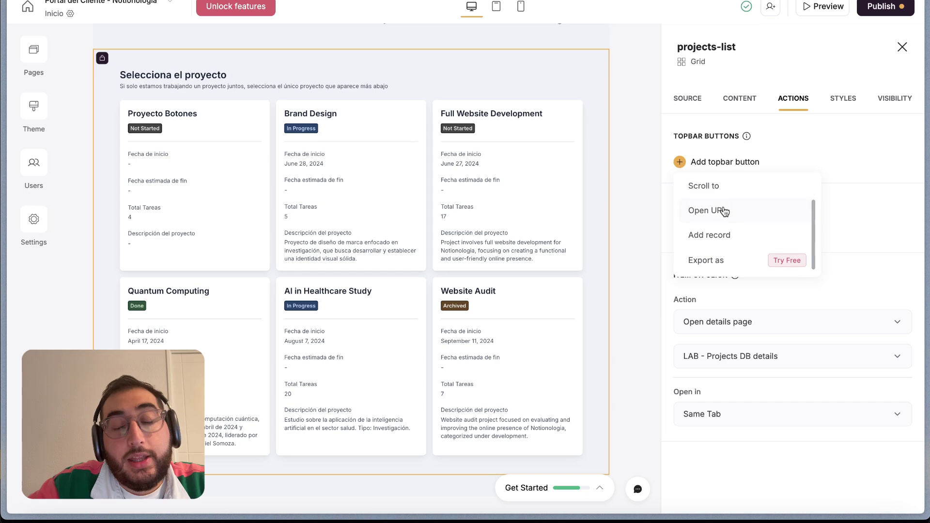
click(718, 241)
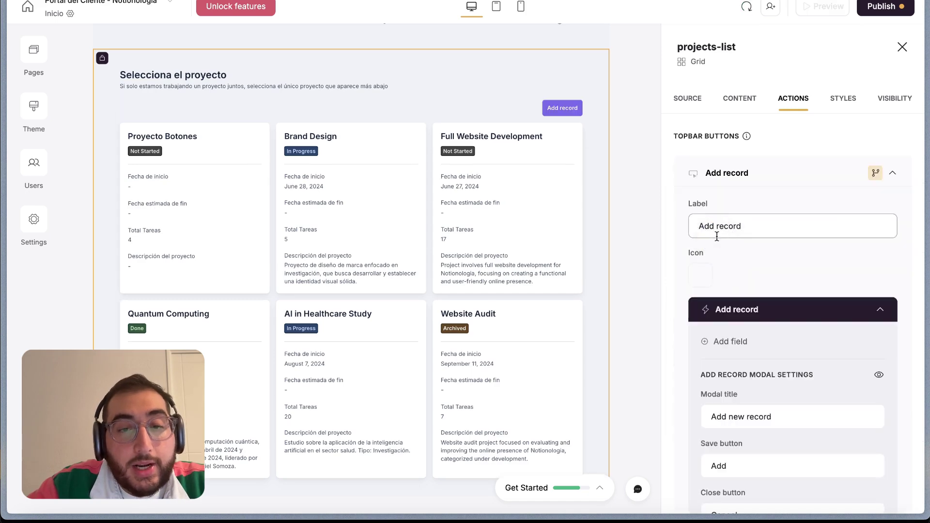
scroll(770, 312, down, 5)
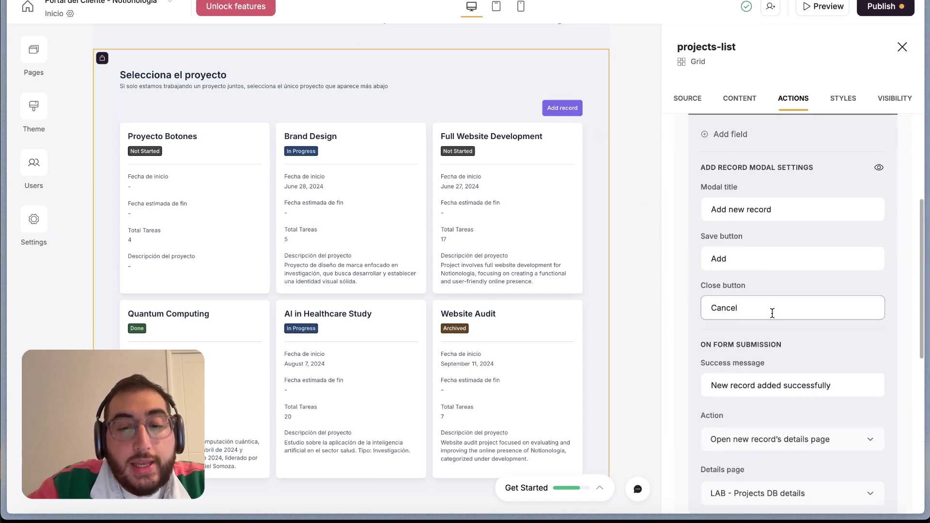
scroll(739, 322, up, 4)
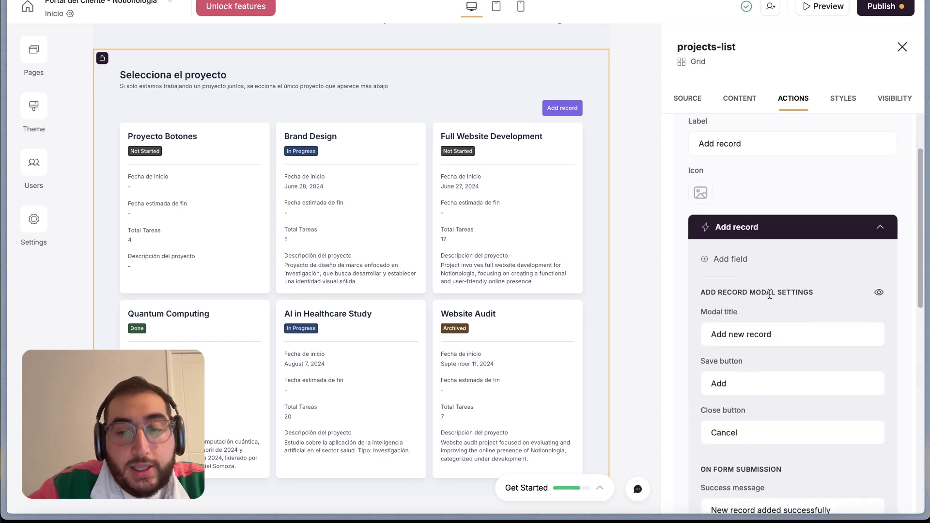
scroll(836, 312, down, 2)
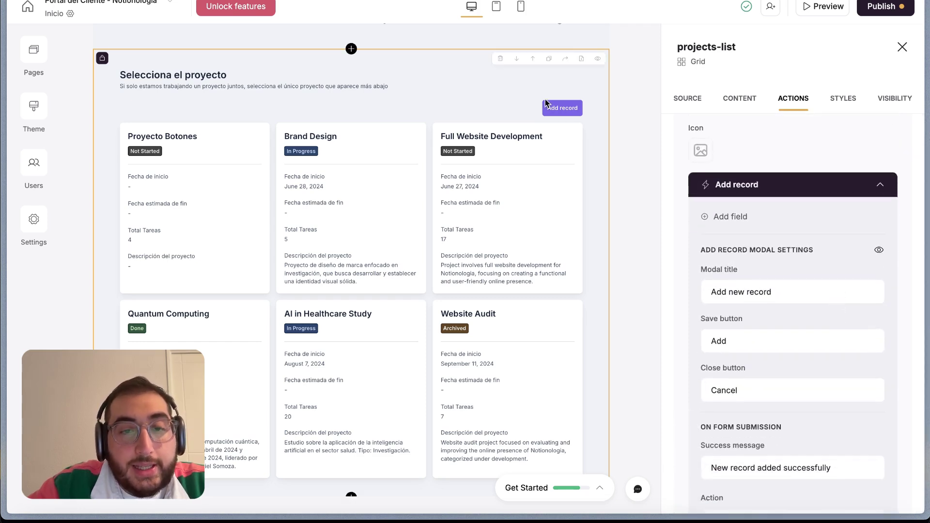
scroll(754, 189, up, 6)
click(856, 173)
click(801, 217)
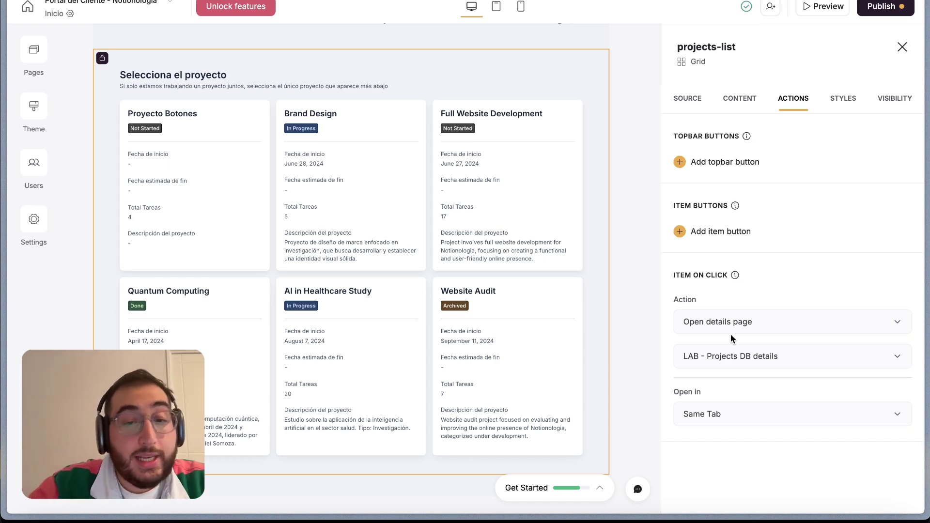
Expand the Card style settings and try corner roundness levels, restoring the original roundness
click(845, 99)
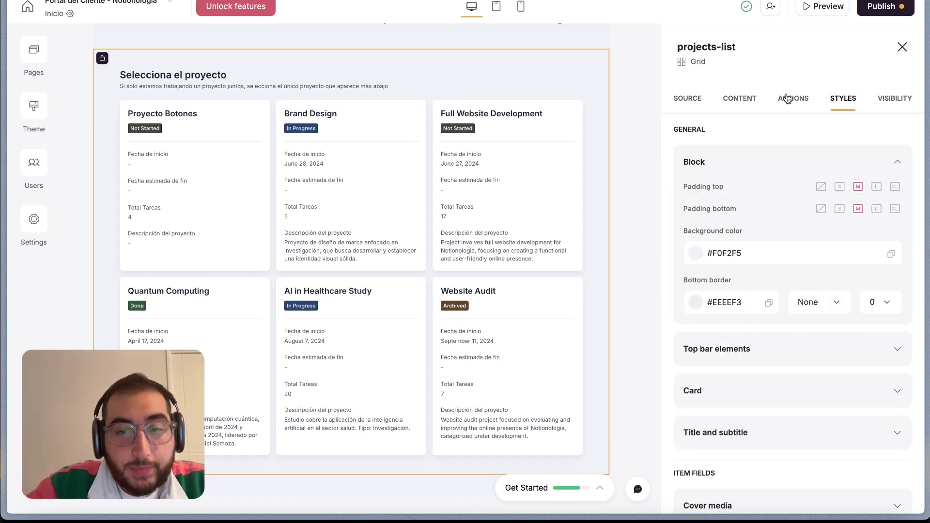
scroll(798, 199, down, 1)
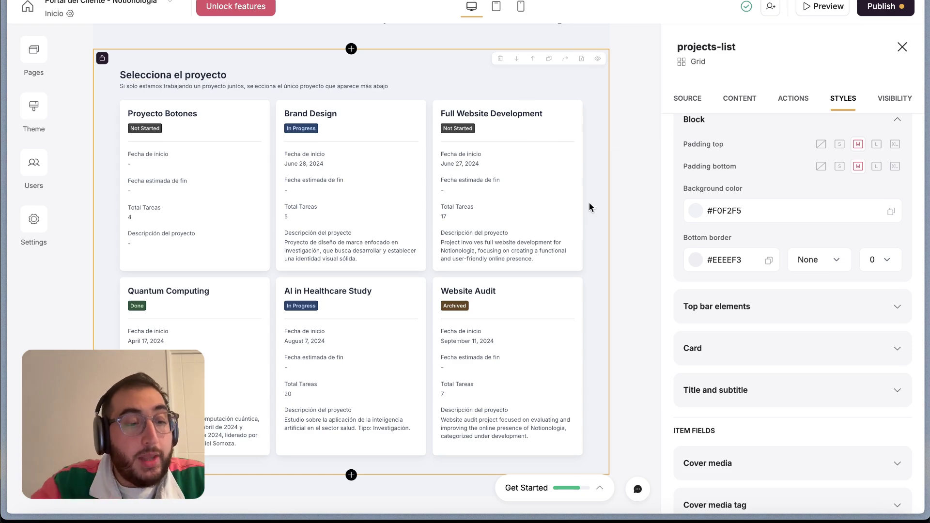
scroll(787, 312, down, 2)
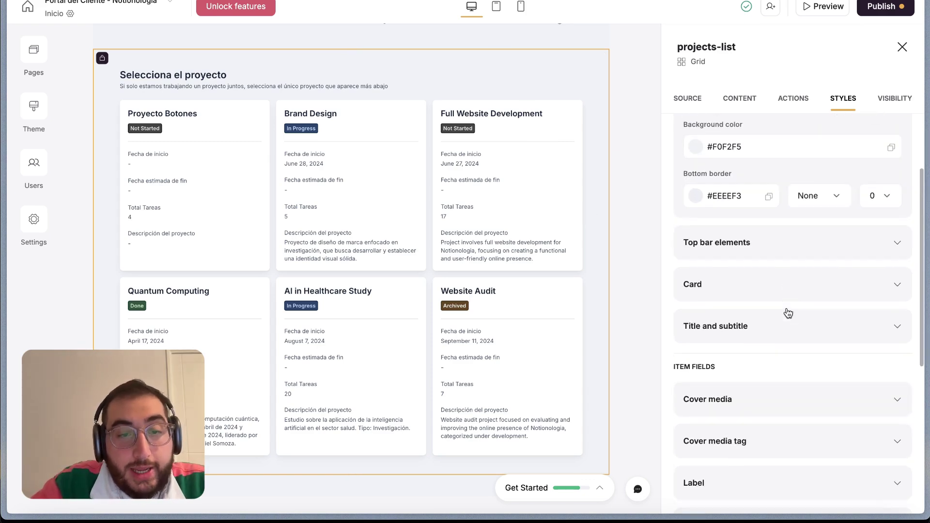
scroll(787, 308, down, 1)
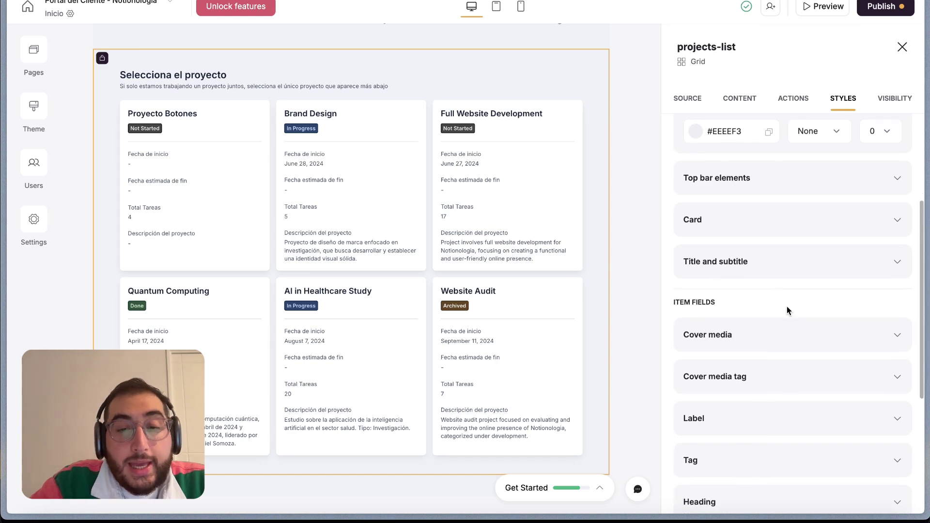
click(763, 231)
scroll(766, 315, down, 1)
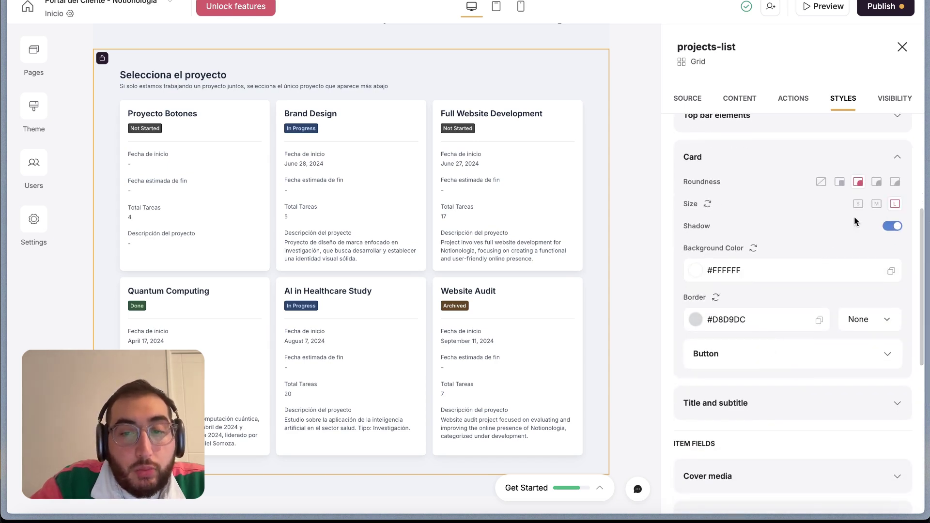
click(896, 183)
click(877, 183)
click(857, 184)
Try medium and small card sizes, then set the project cards to size L
scroll(815, 288, down, 1)
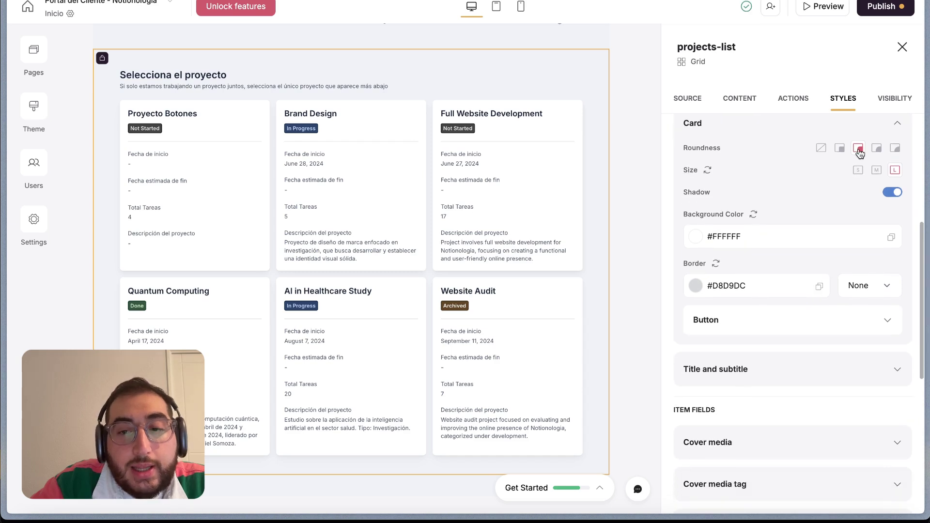
click(877, 171)
click(858, 170)
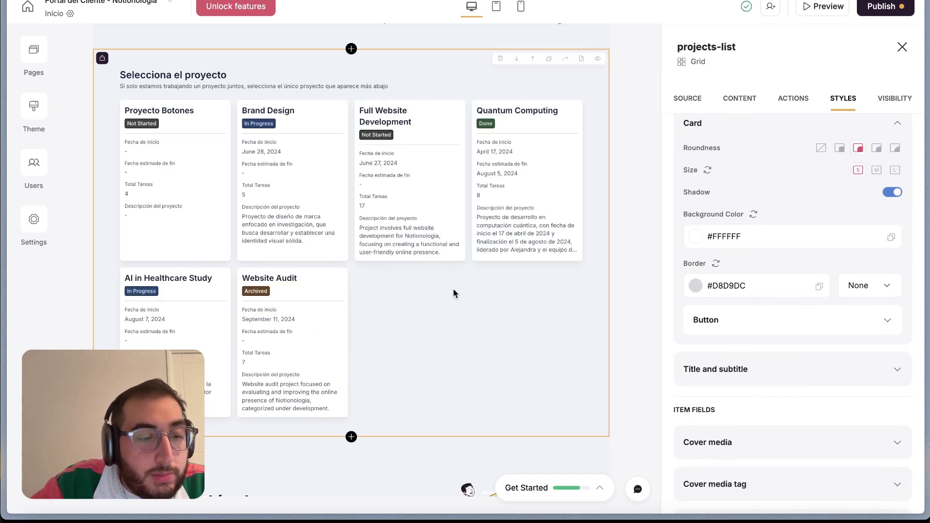
click(878, 171)
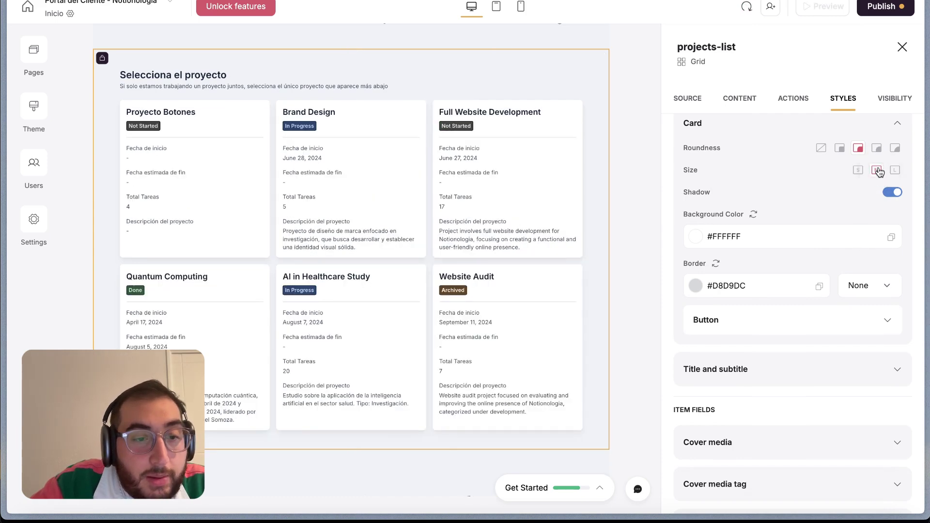
click(894, 170)
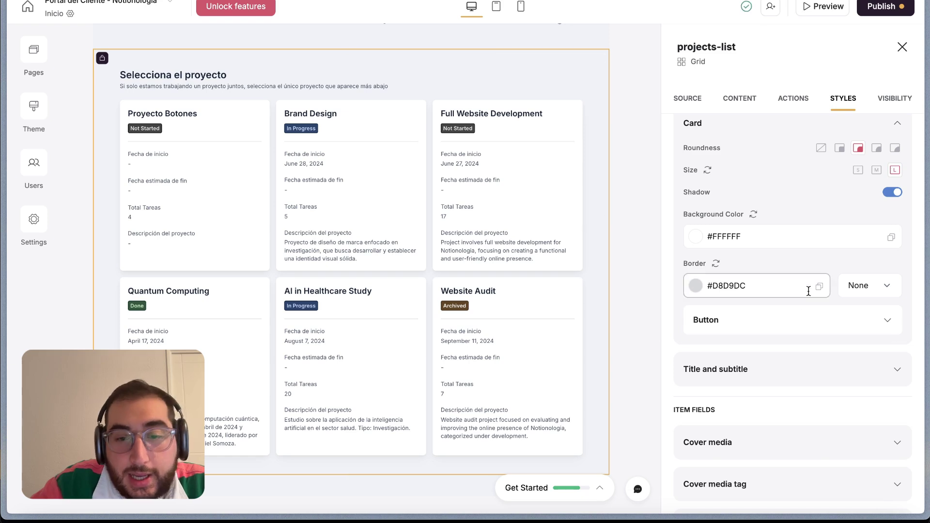
scroll(807, 287, down, 5)
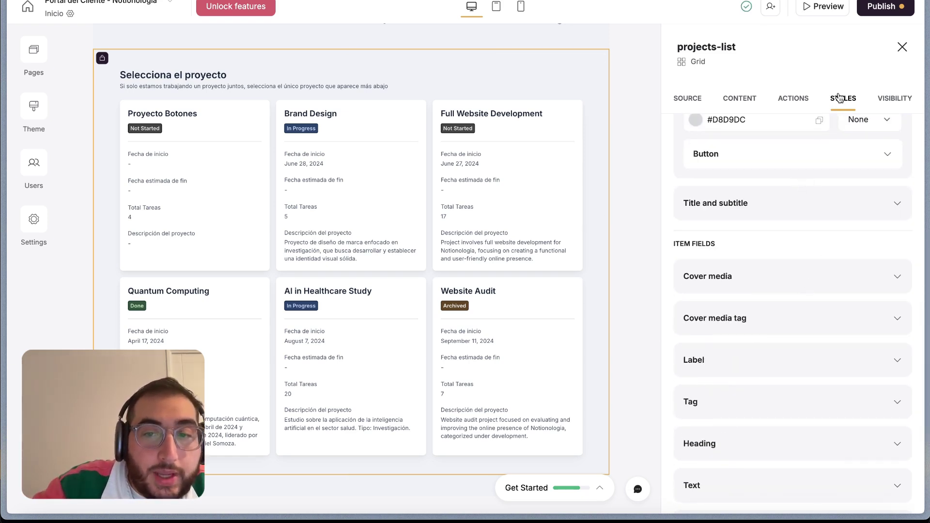
Confirm the projects list's visibility is set to Logged-in users
click(895, 101)
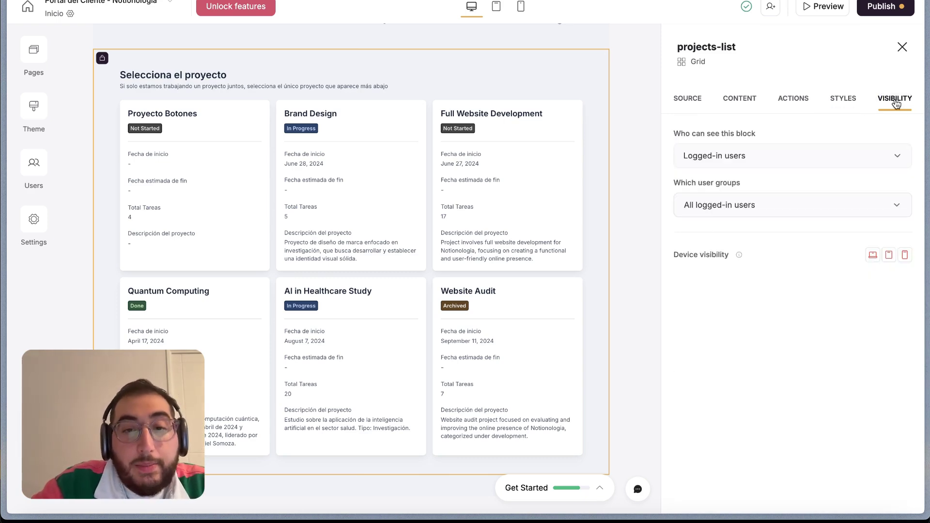
scroll(473, 168, up, 1)
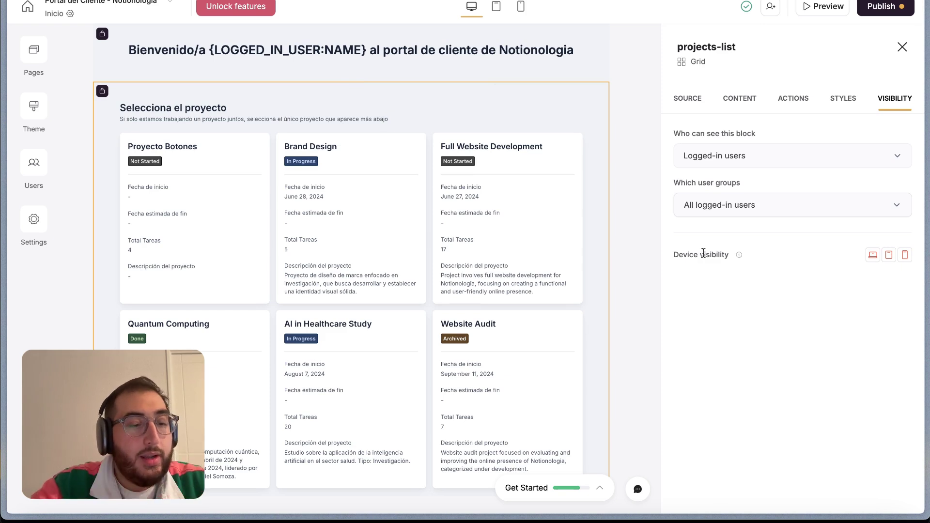
scroll(540, 177, down, 1)
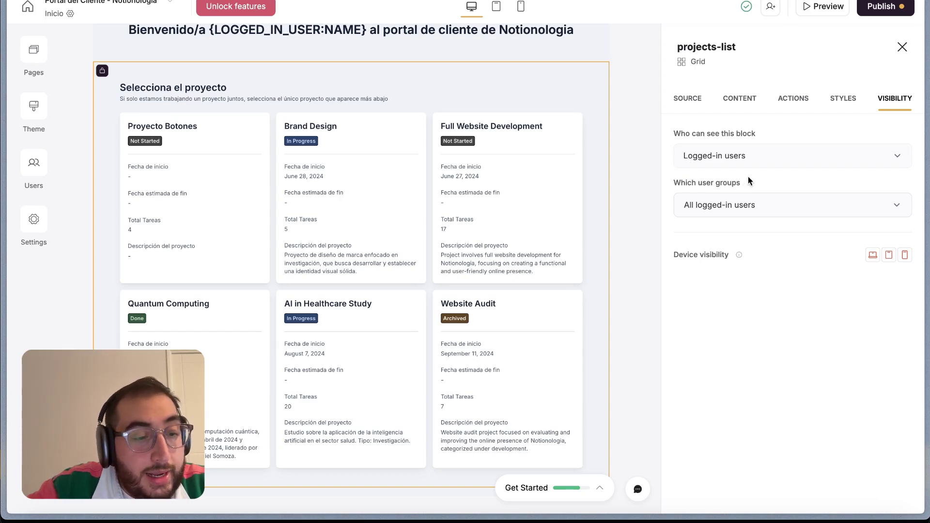
scroll(409, 160, up, 3)
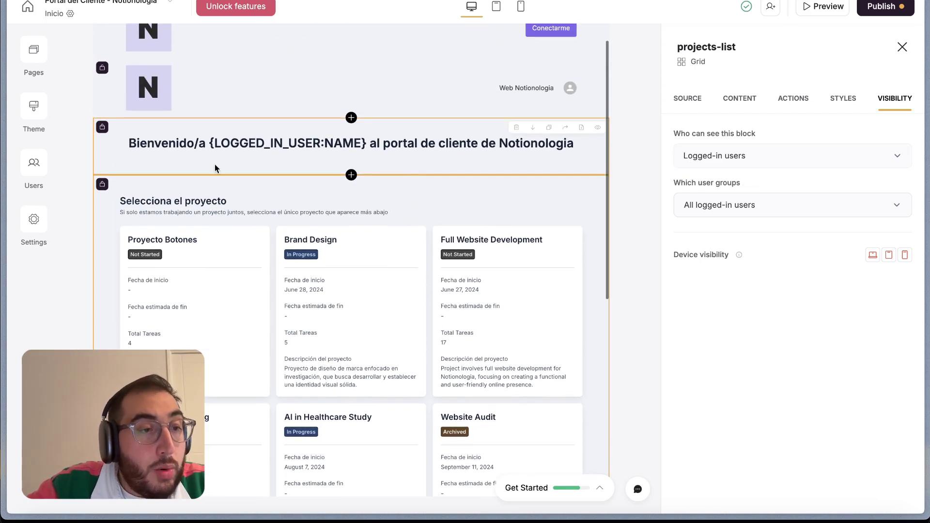
Inspect the block badges on the canvas, then bring up the list's data source and Cliente filter
mouse_move(102, 185)
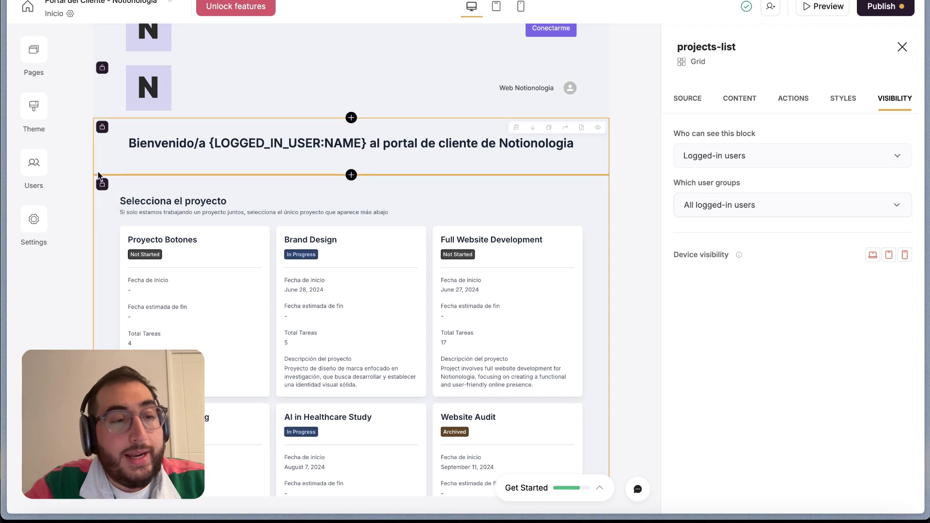
scroll(109, 112, up, 1)
mouse_move(105, 96)
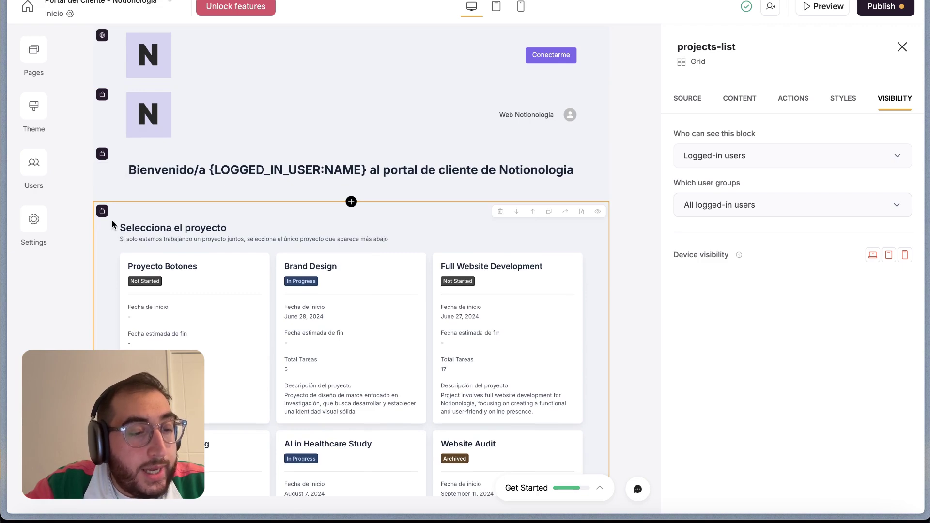
scroll(114, 224, down, 8)
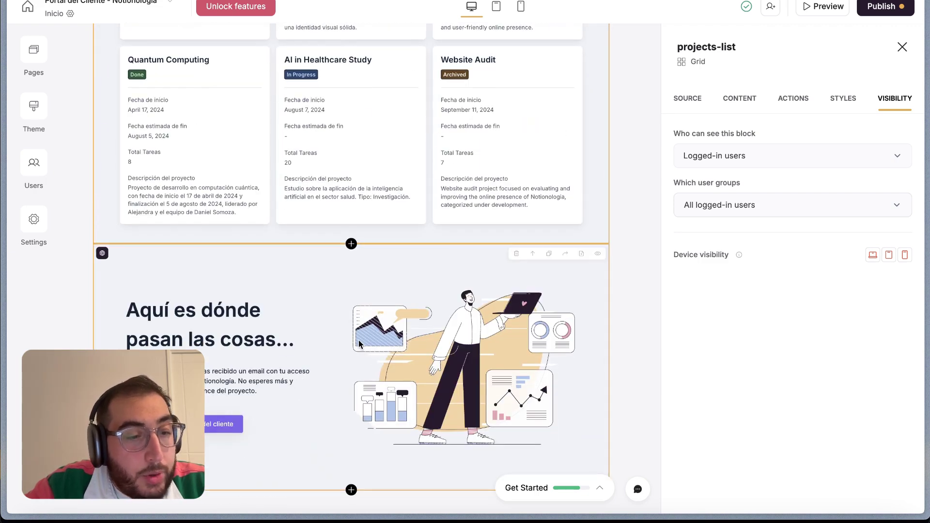
mouse_move(102, 253)
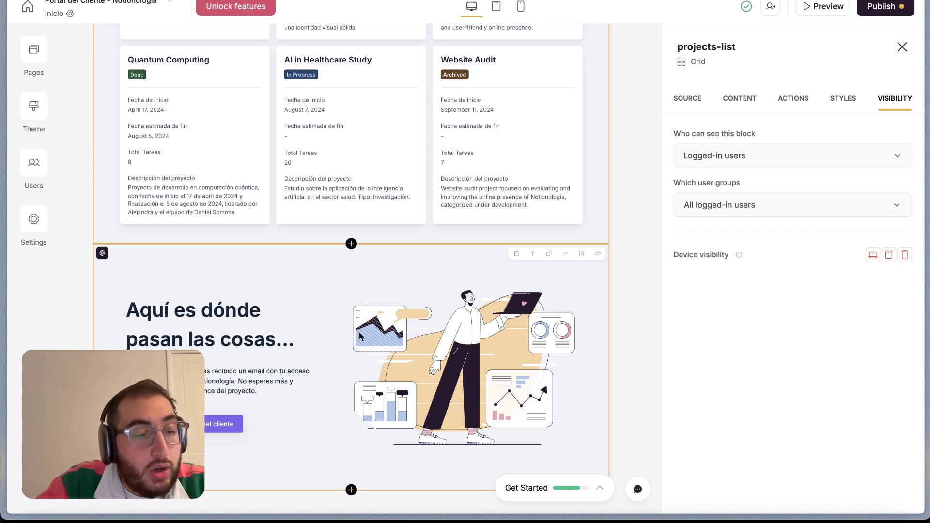
scroll(360, 335, up, 3)
scroll(359, 335, up, 10)
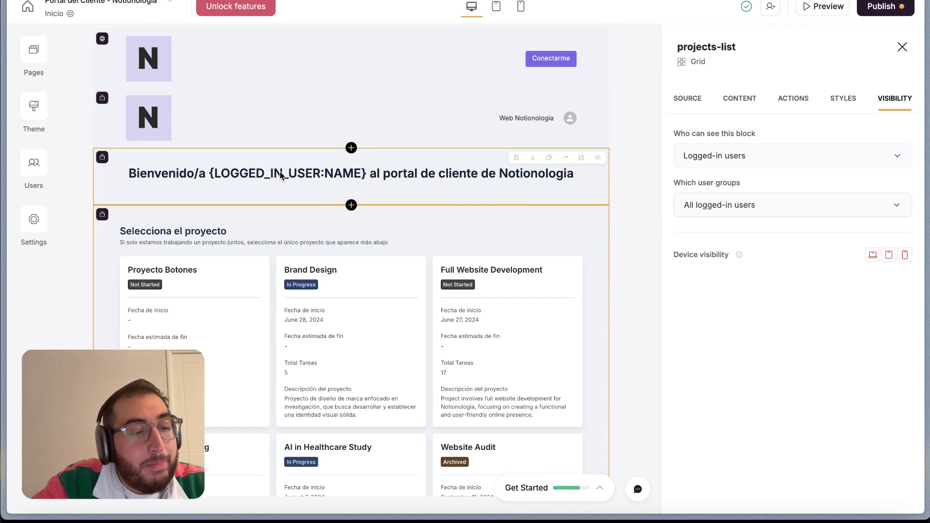
scroll(417, 290, down, 1)
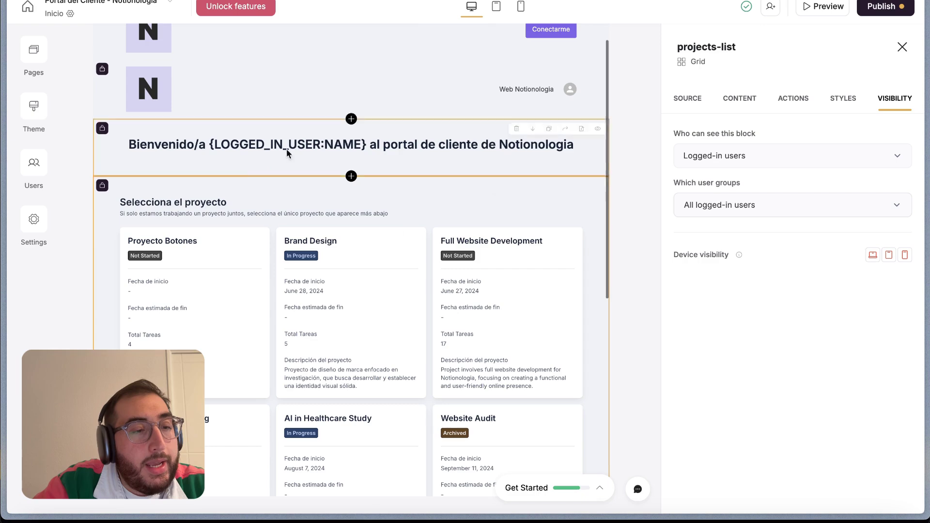
scroll(412, 411, down, 2)
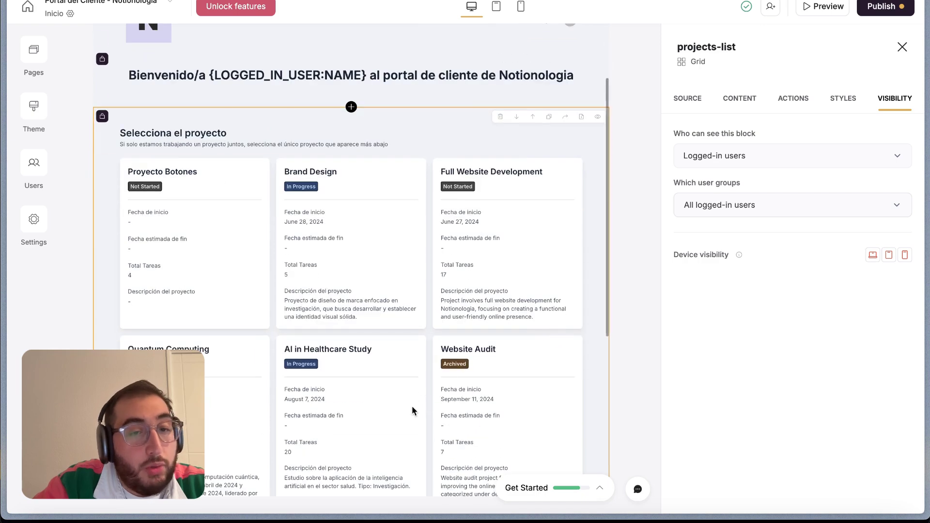
scroll(527, 234, down, 1)
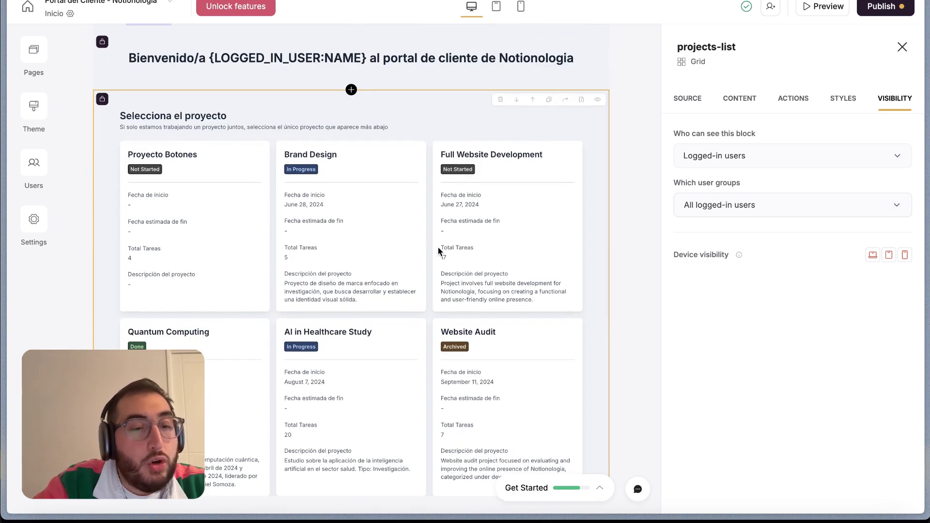
scroll(509, 204, down, 1)
click(509, 200)
scroll(510, 223, down, 1)
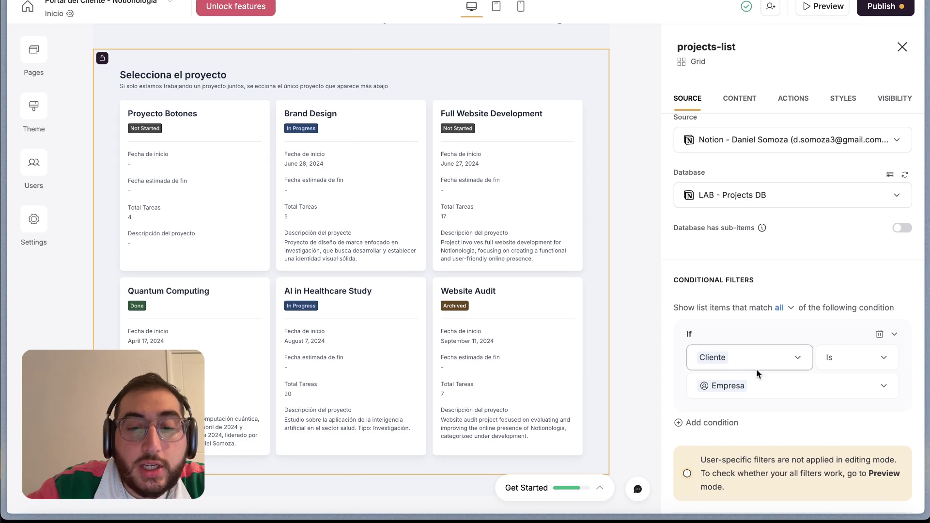
Open Users from the sidebar, then switch with Ctrl+Right to the Notion desktop
scroll(821, 308, up, 1)
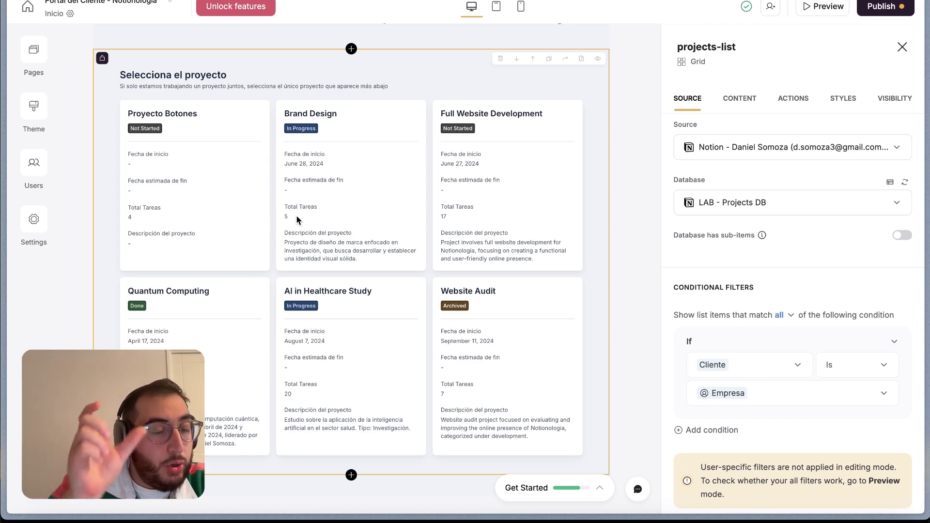
click(39, 170)
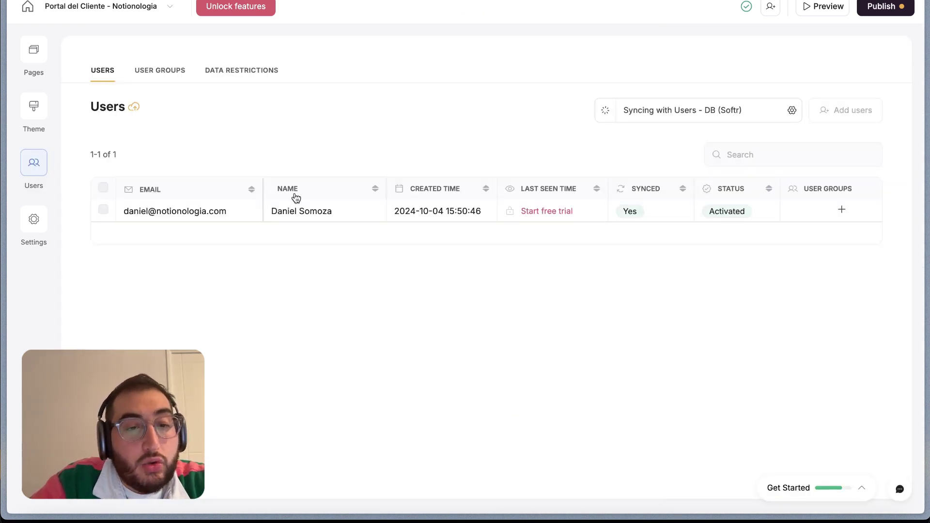
key(ctrl+Right)
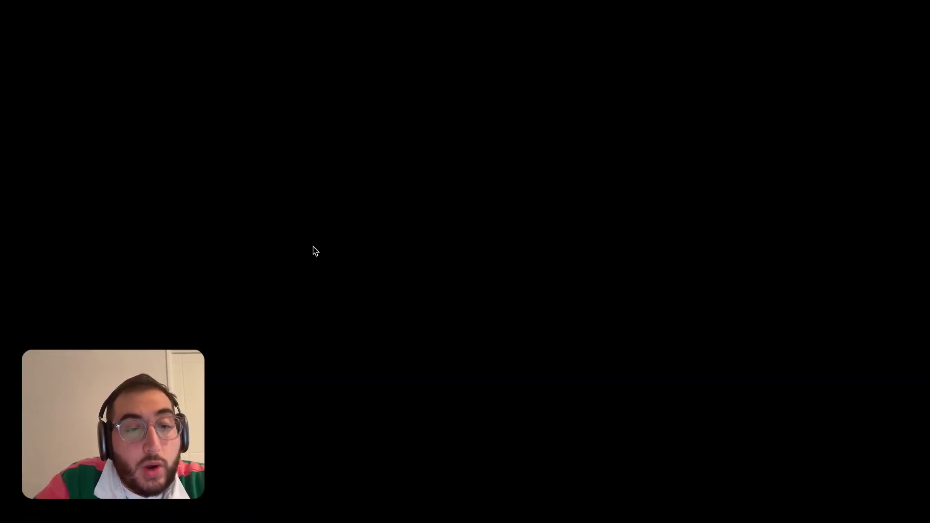
Compare Users - DB (Softr) Empresa with LAB - Projects DB Cliente in Notion, then return to Softr
scroll(313, 250, down, 7)
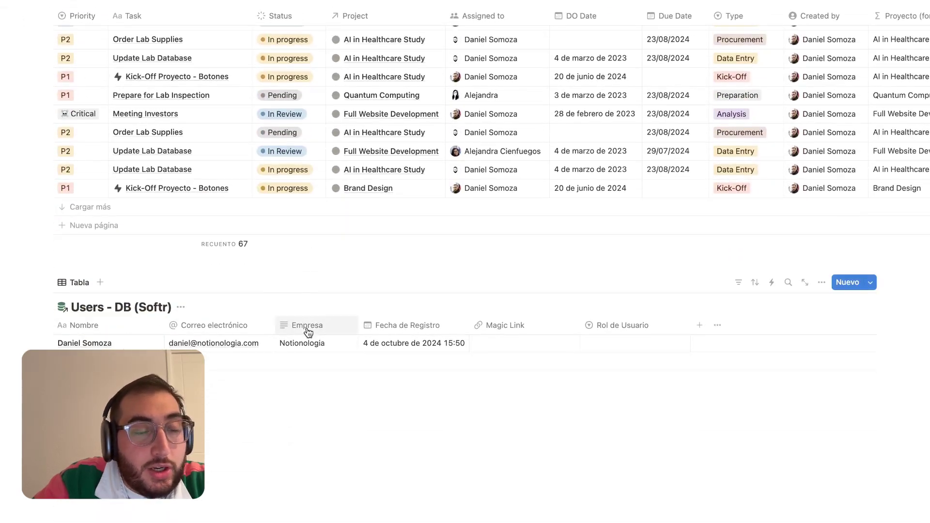
scroll(316, 354, up, 10)
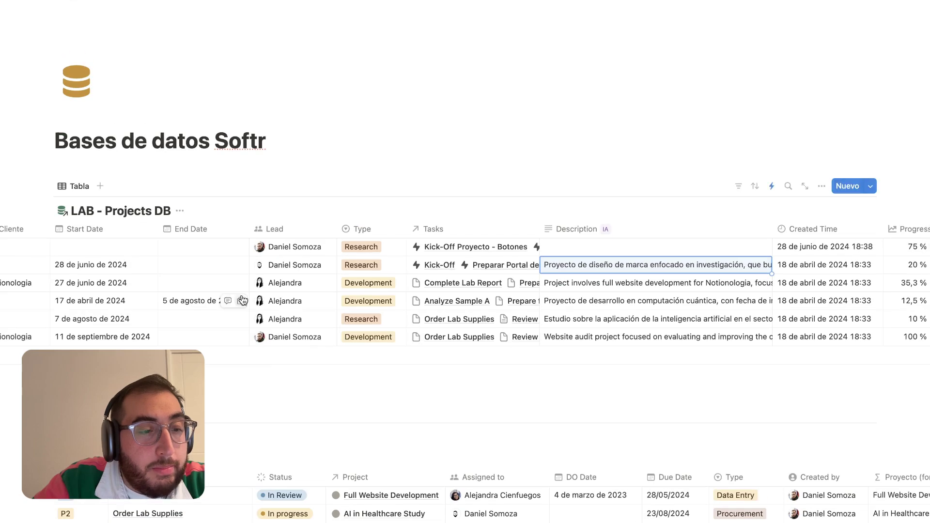
scroll(243, 301, left, 5)
scroll(301, 374, down, 10)
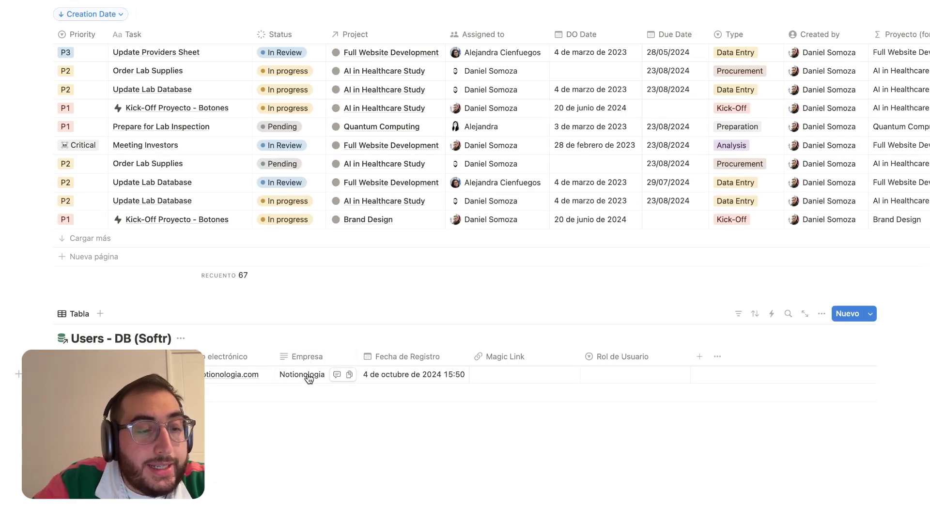
scroll(309, 378, up, 8)
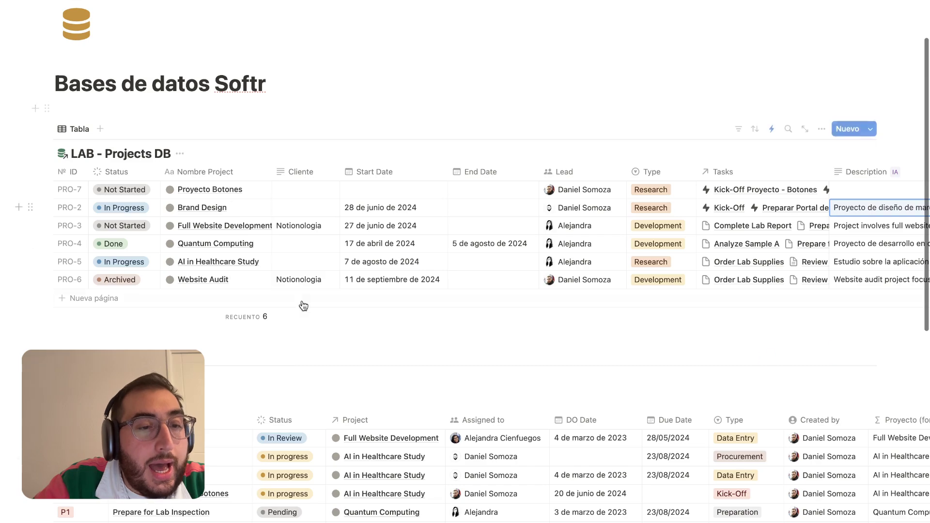
scroll(305, 333, down, 5)
scroll(301, 233, up, 4)
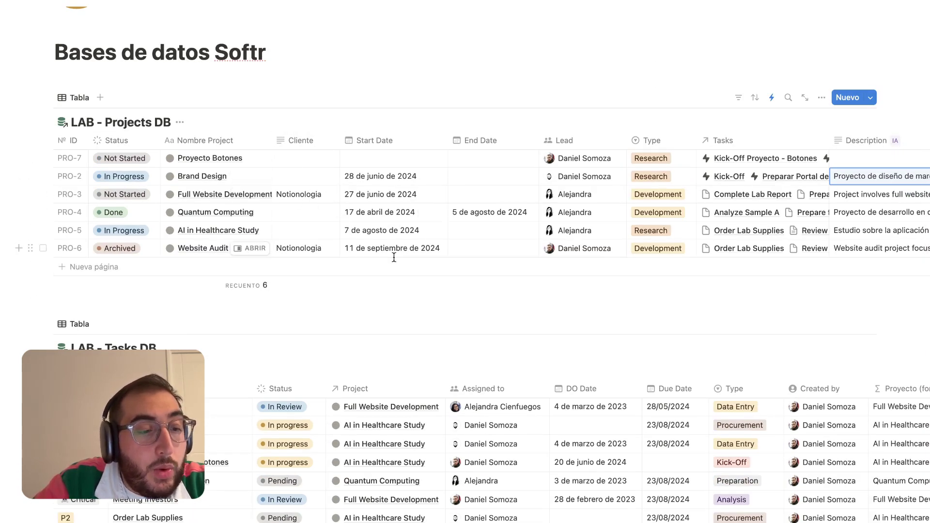
scroll(394, 258, down, 8)
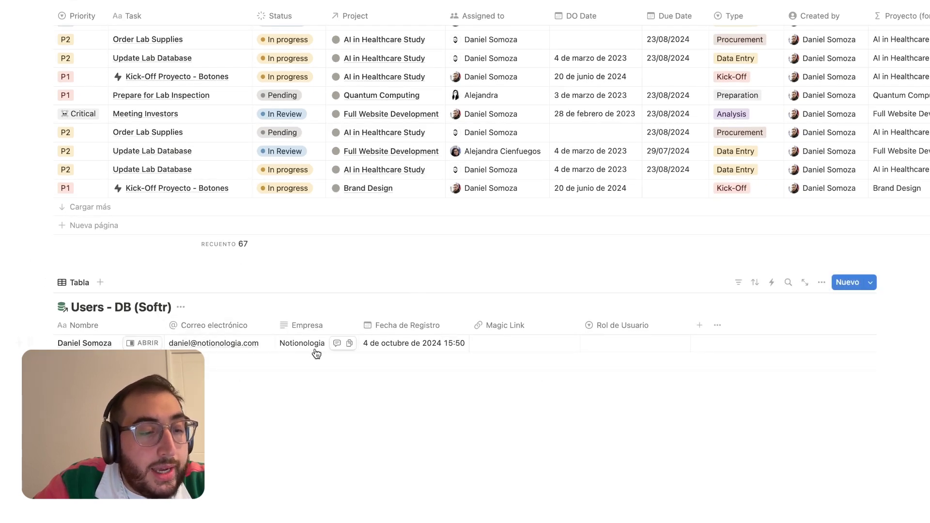
key(ctrl+Left)
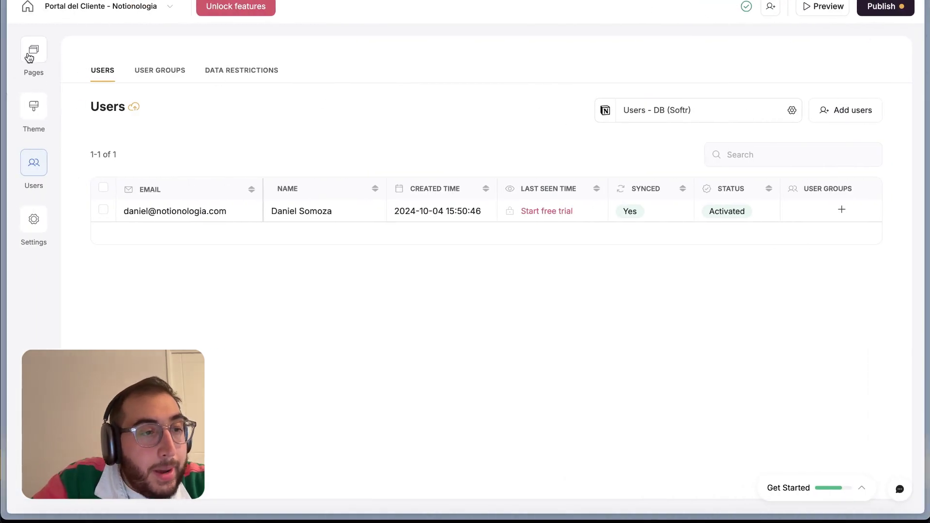
Start previewing the app and acknowledge the preview notice
click(34, 50)
click(245, 59)
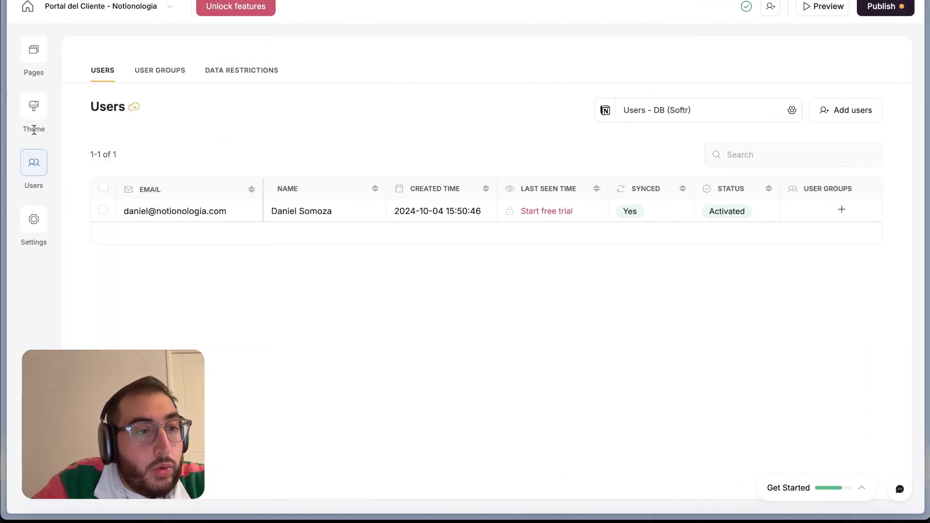
click(823, 5)
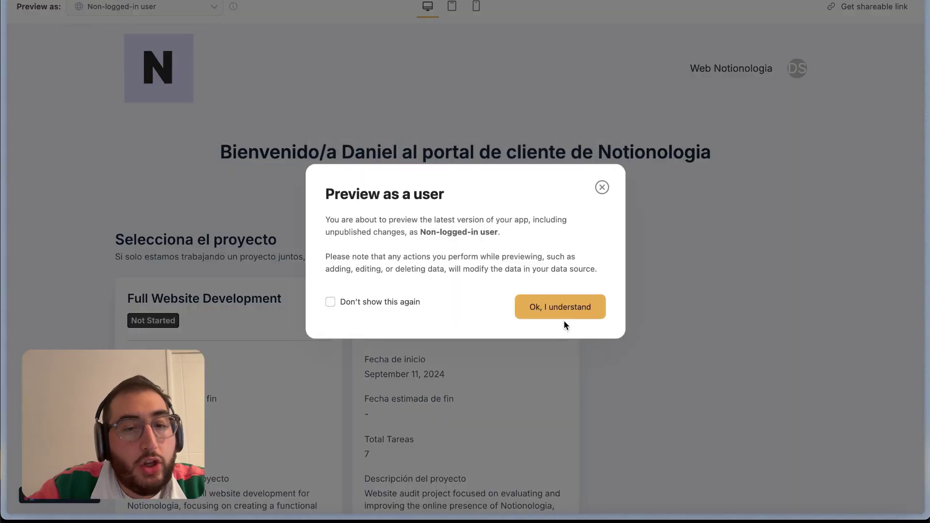
click(567, 305)
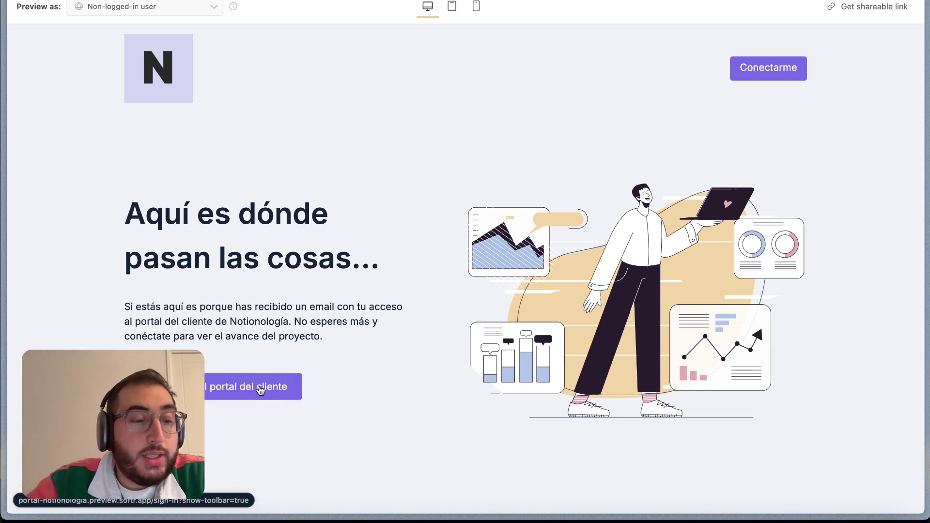
Preview as the existing client user, check their two project cards, then return to Users
click(197, 6)
click(148, 134)
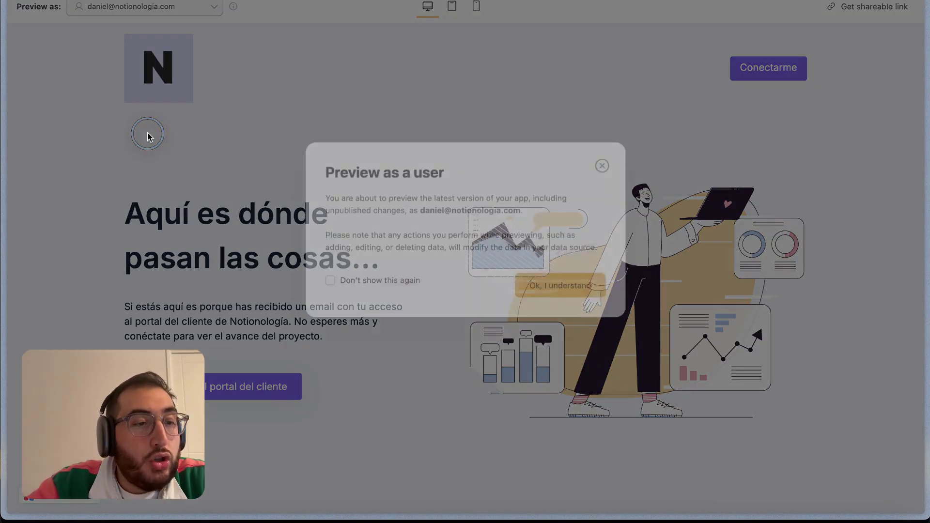
click(592, 306)
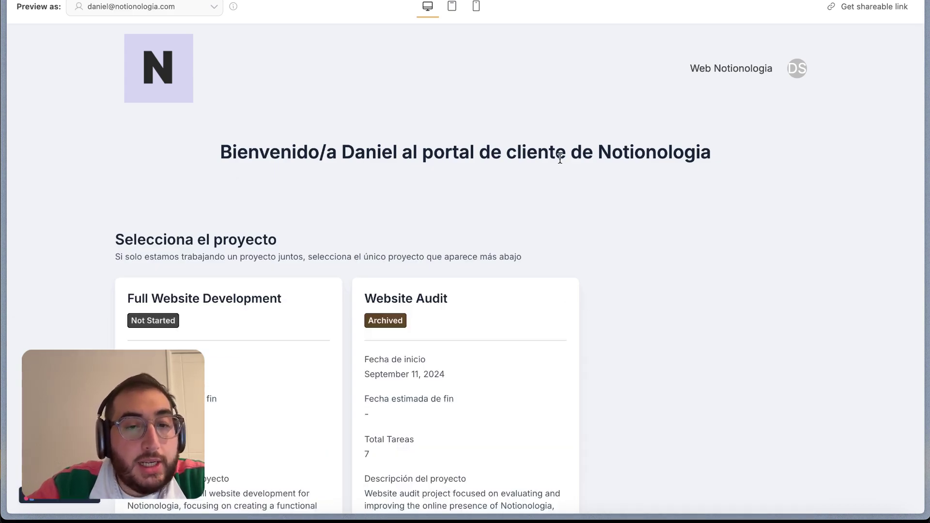
scroll(560, 158, down, 2)
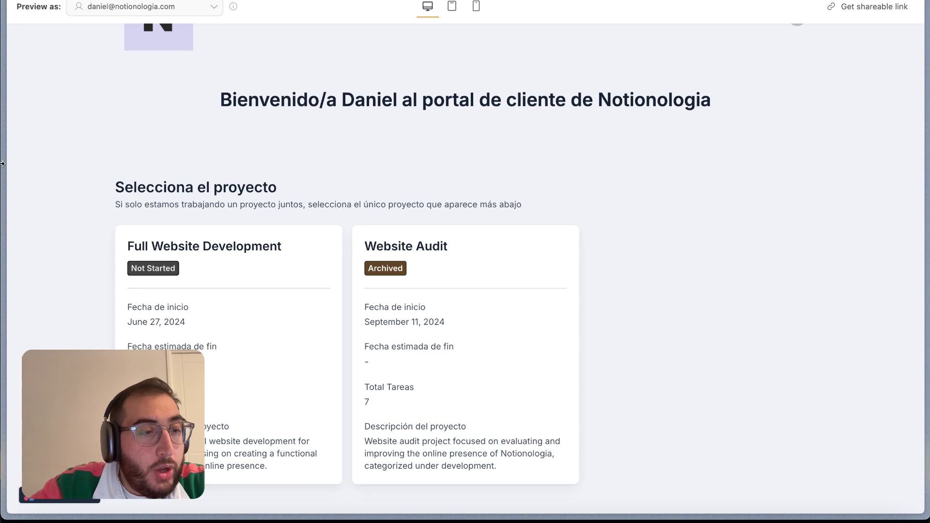
mouse_move(1, 164)
click(63, 333)
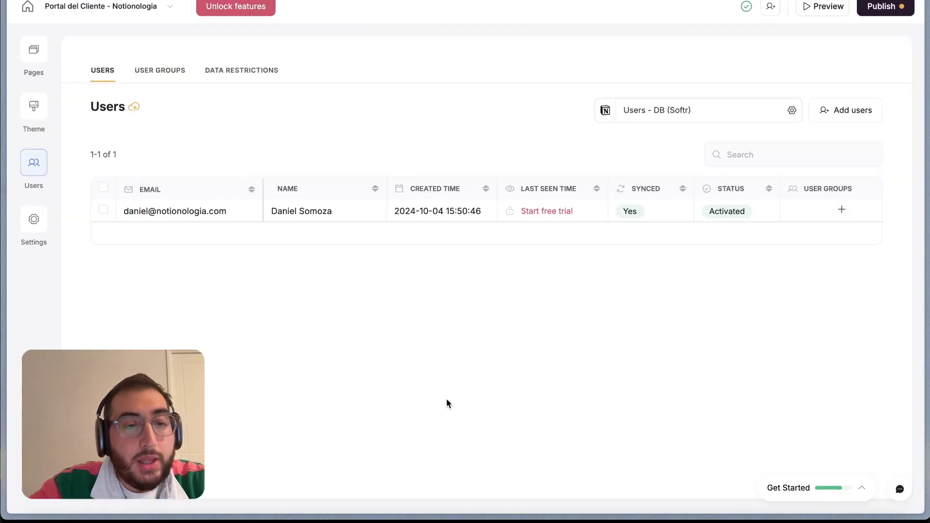
Open the Inicio page and review the projects grid's LAB - Projects DB source and client filter
click(33, 50)
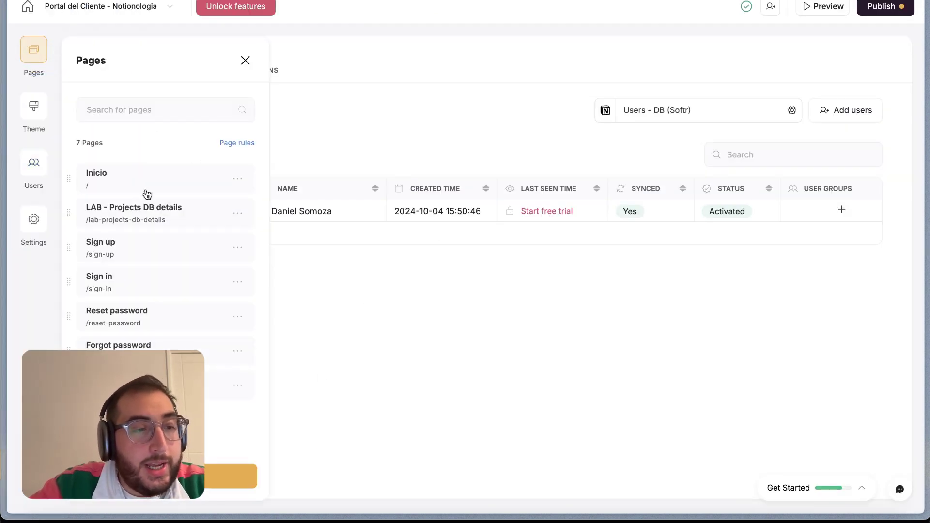
click(129, 179)
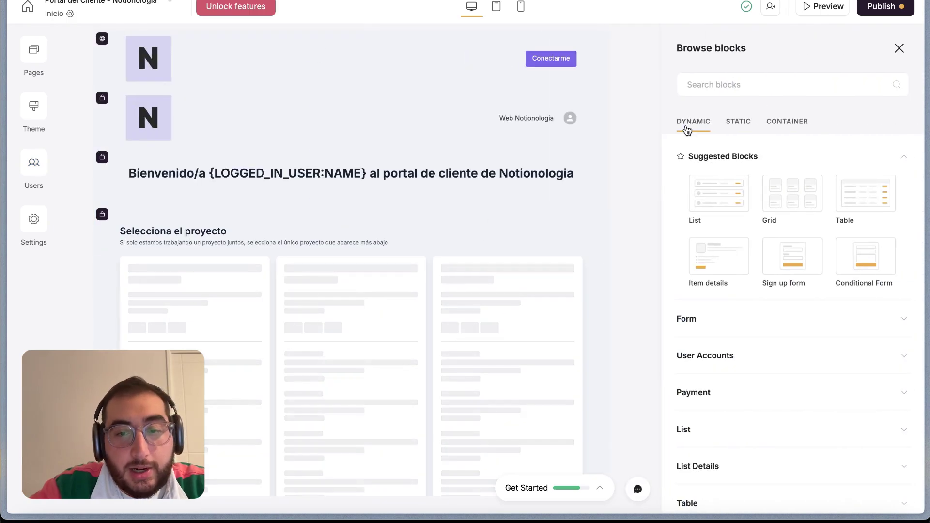
click(468, 255)
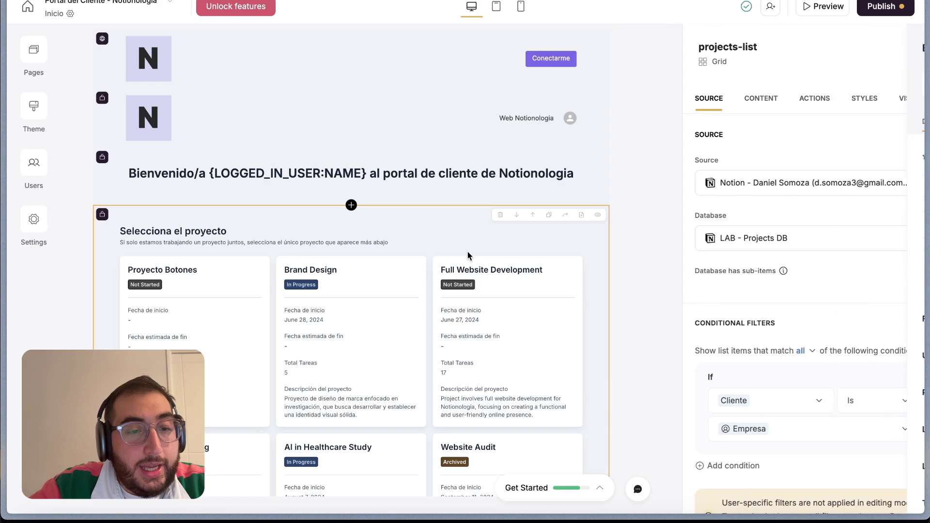
scroll(460, 218, down, 3)
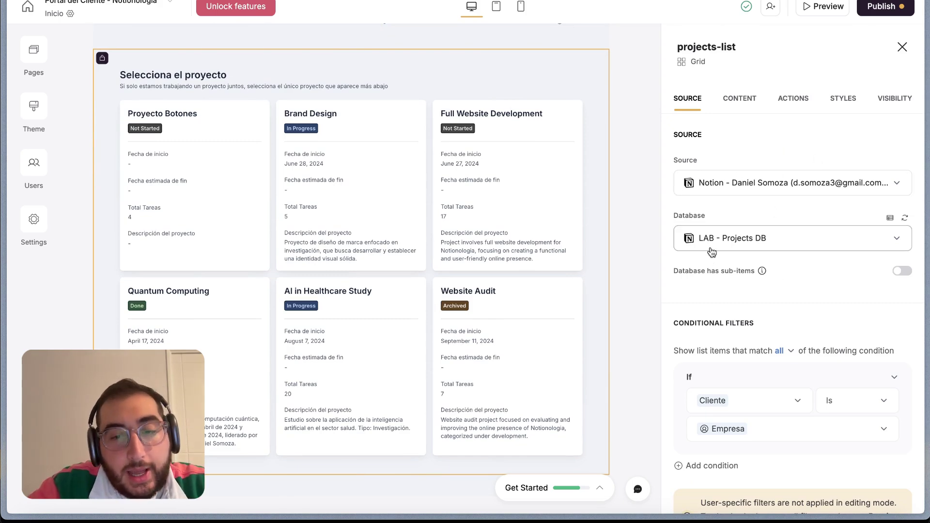
scroll(755, 355, down, 3)
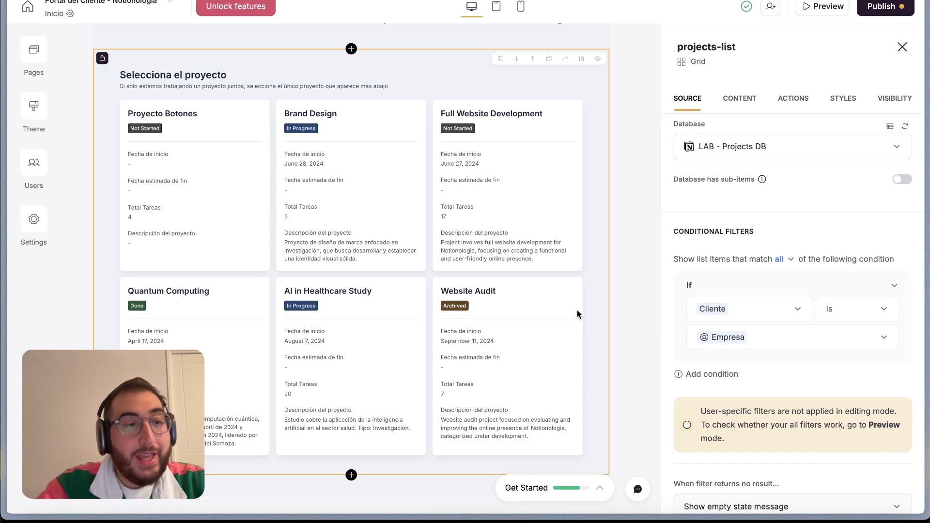
scroll(498, 336, up, 2)
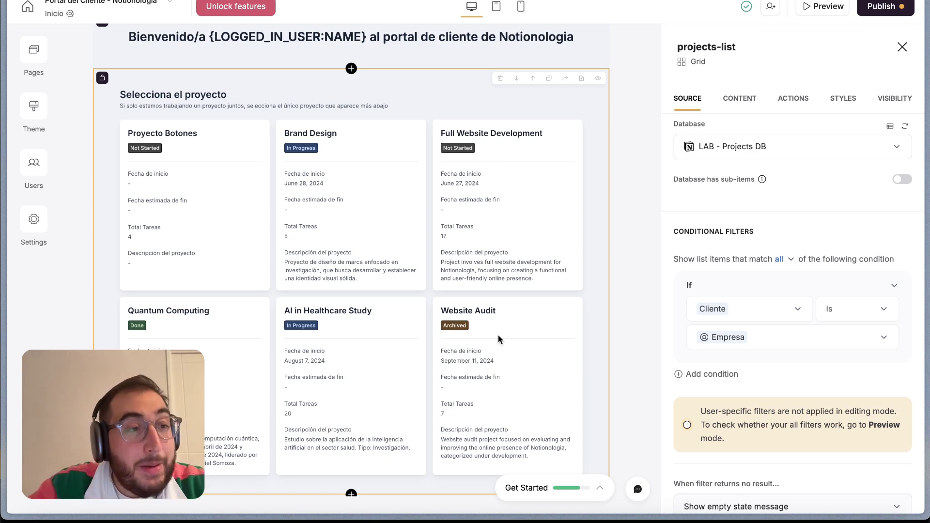
Open the 'LAB - Projects DB details' page and the settings of its left item-details block
click(32, 52)
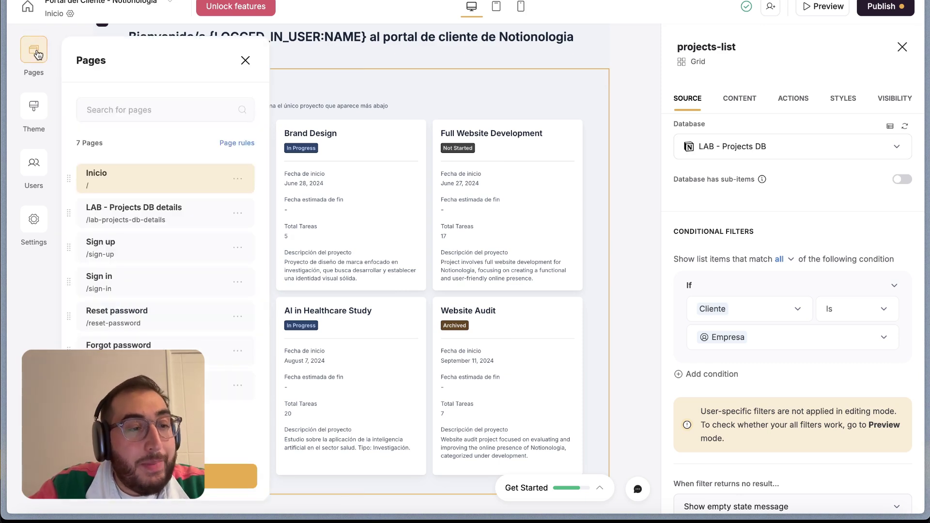
click(158, 204)
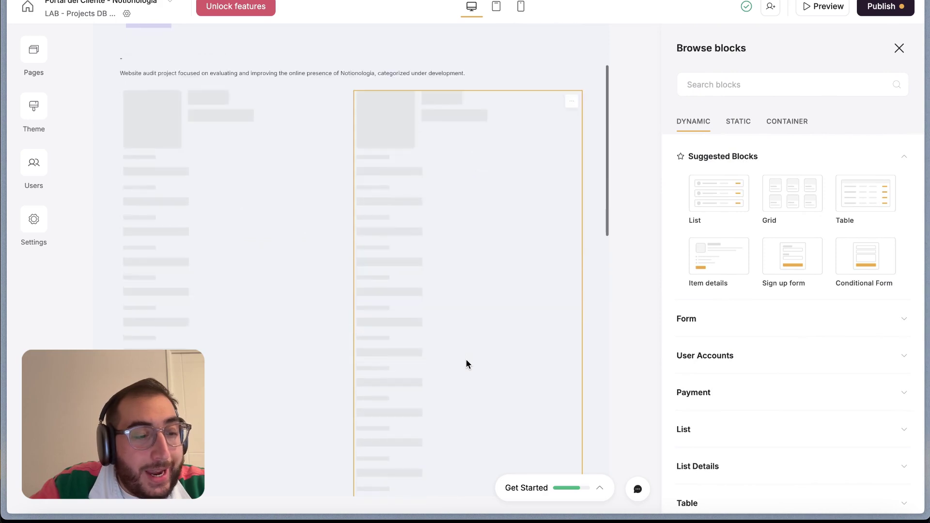
scroll(466, 359, up, 1)
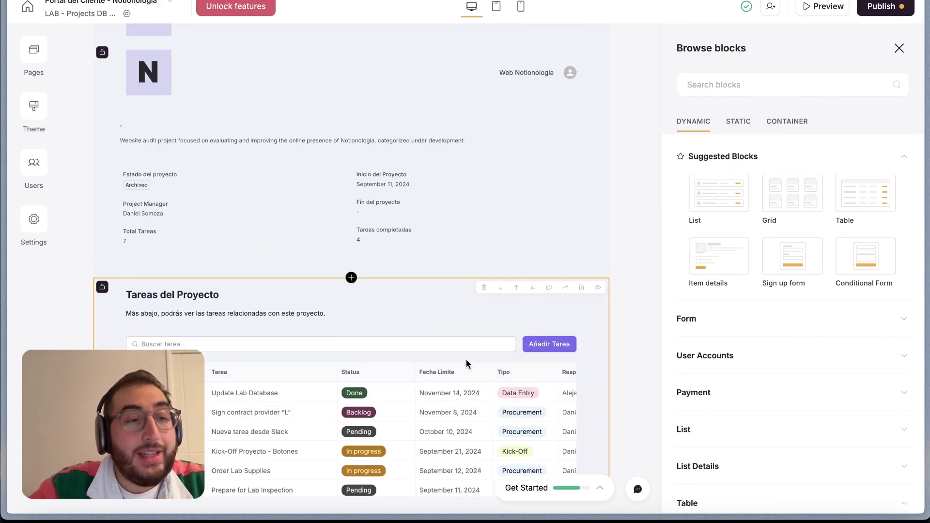
scroll(353, 182, up, 3)
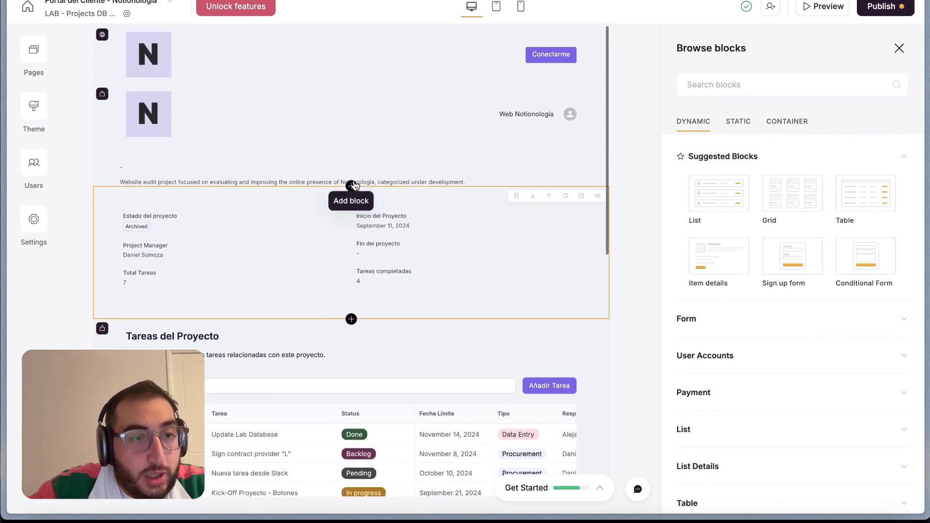
scroll(292, 245, down, 7)
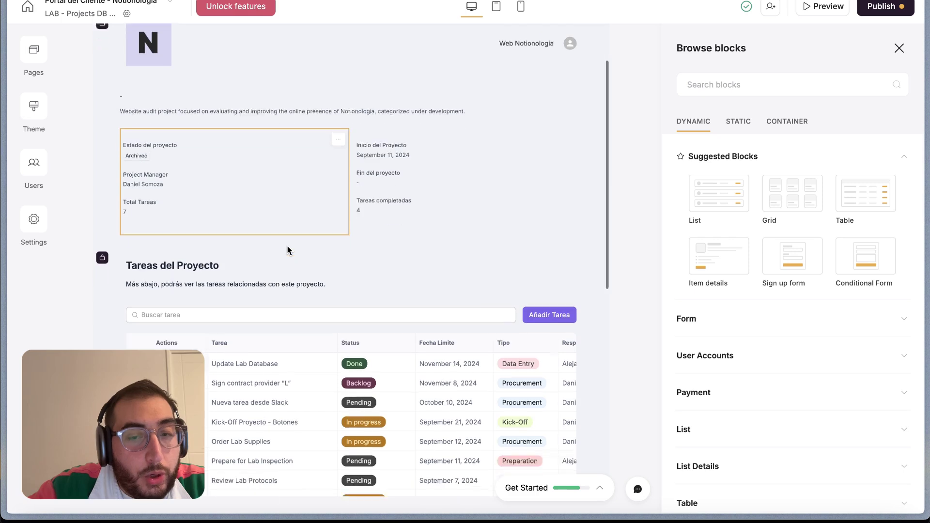
scroll(288, 250, up, 7)
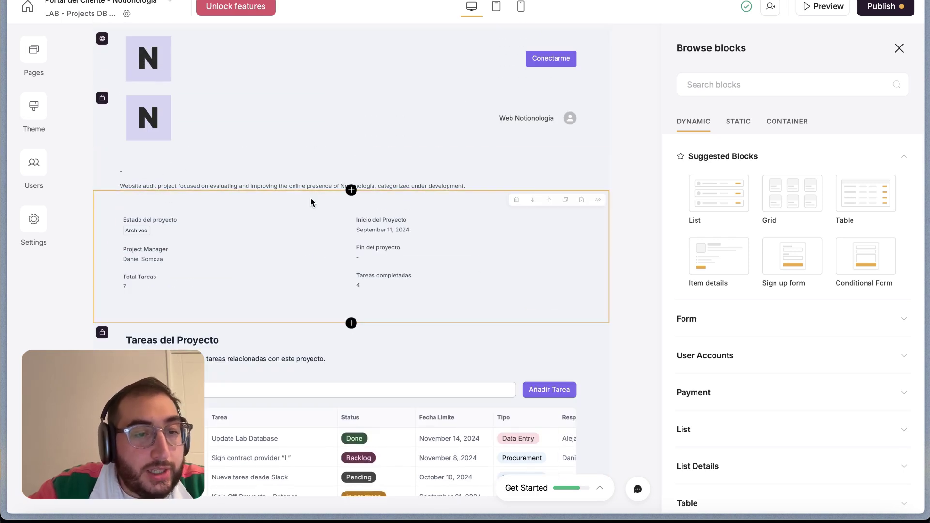
scroll(310, 198, down, 1)
scroll(310, 198, down, 6)
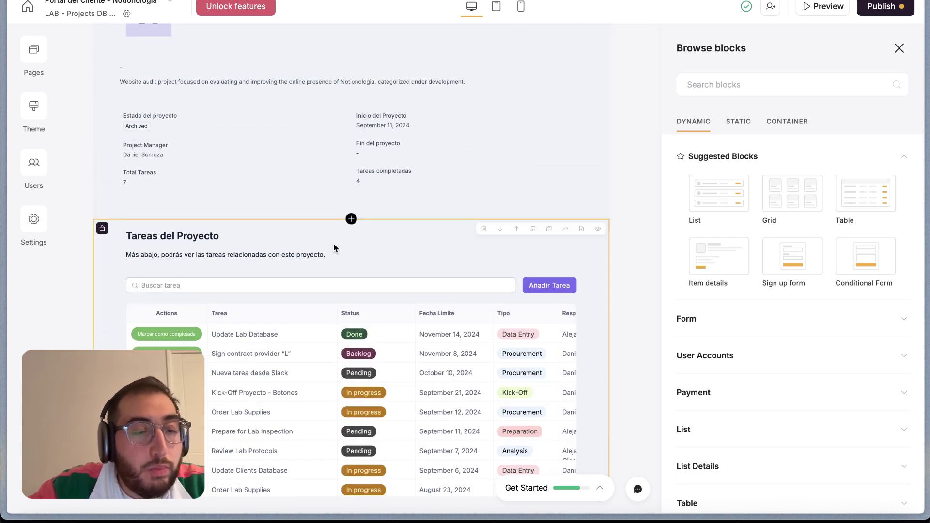
scroll(333, 242, down, 3)
scroll(333, 242, up, 5)
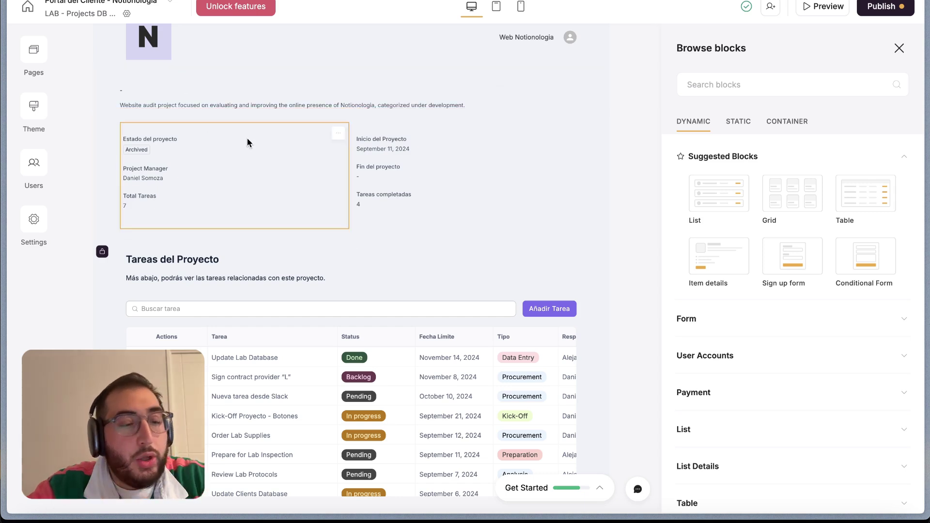
scroll(379, 202, down, 1)
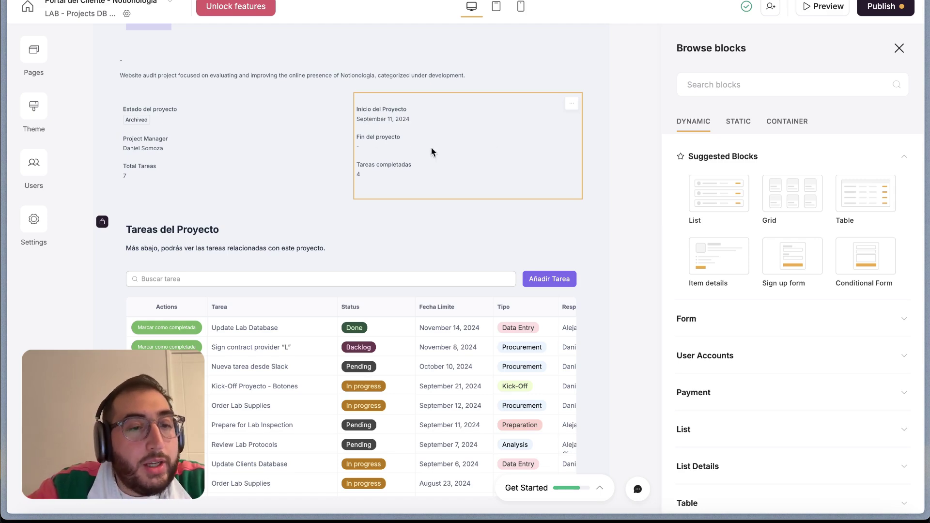
click(260, 153)
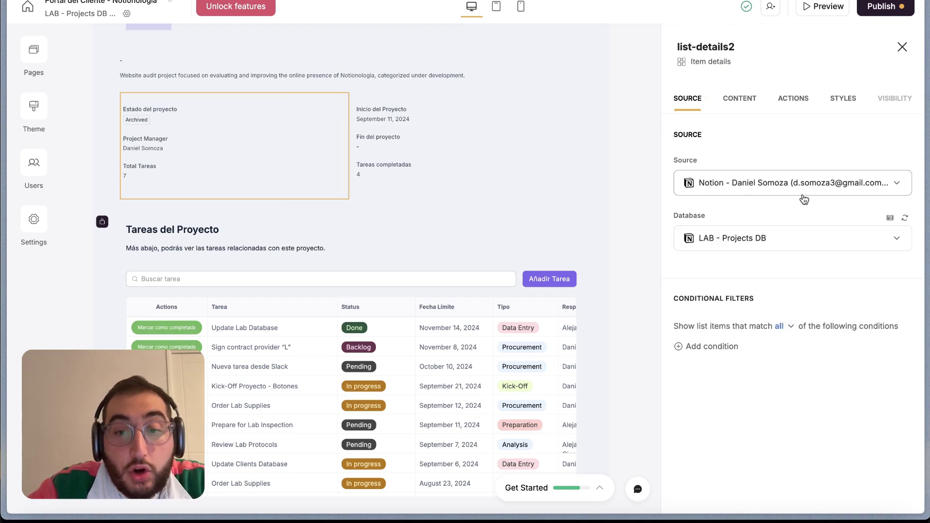
Expand Section 1 in Content and inspect the Estado del proyecto and Project Manager fields
click(740, 99)
scroll(732, 265, down, 1)
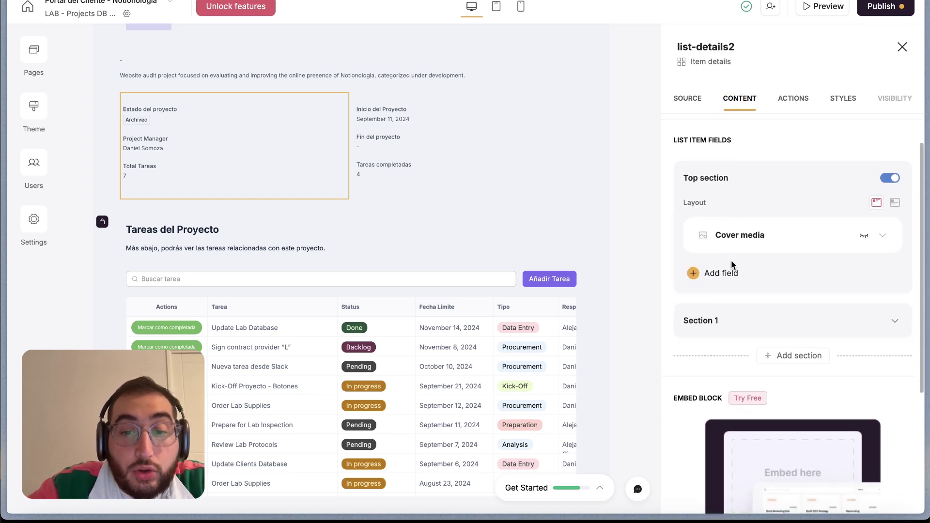
scroll(805, 277, down, 3)
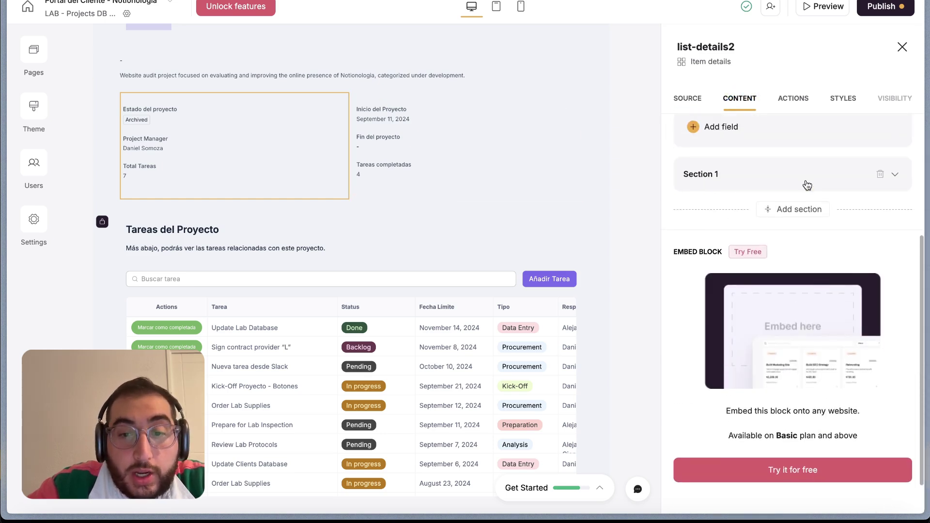
click(807, 185)
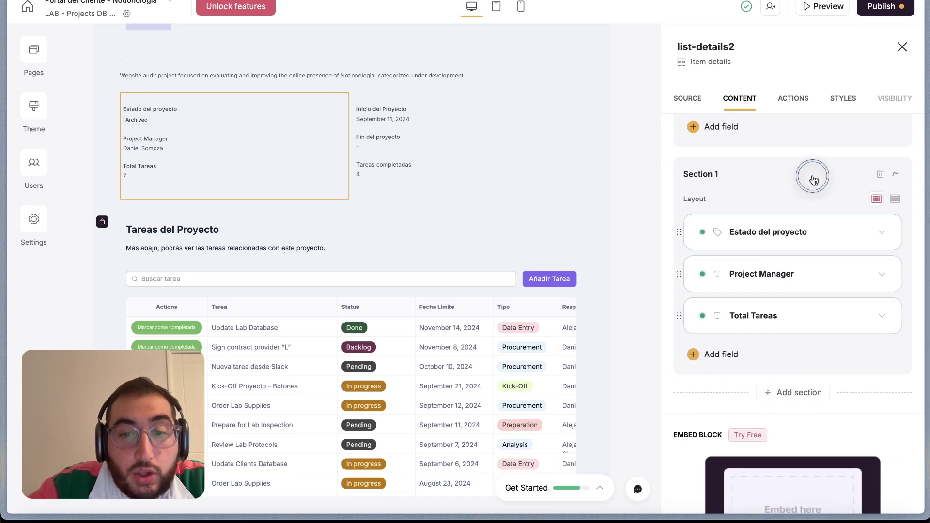
click(711, 239)
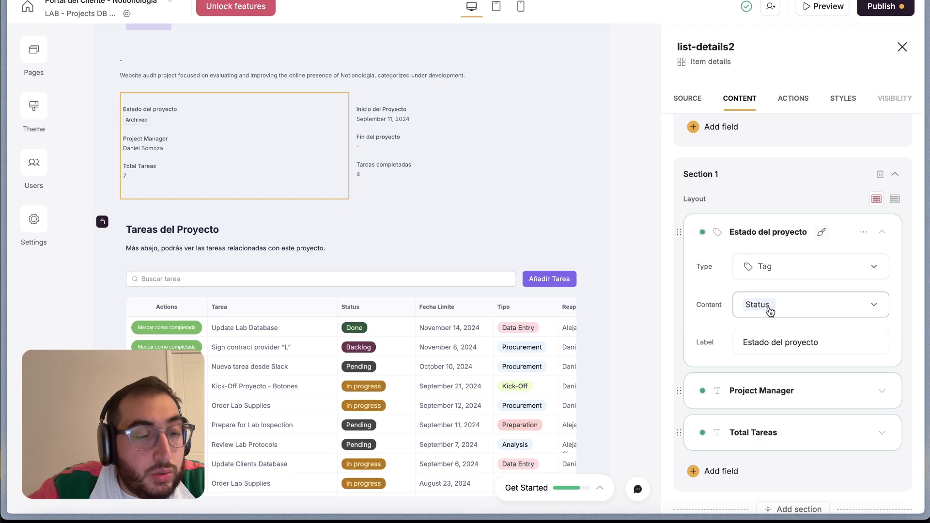
click(776, 390)
Inspect the Total Tareas field, then close the block settings
scroll(775, 379, down, 2)
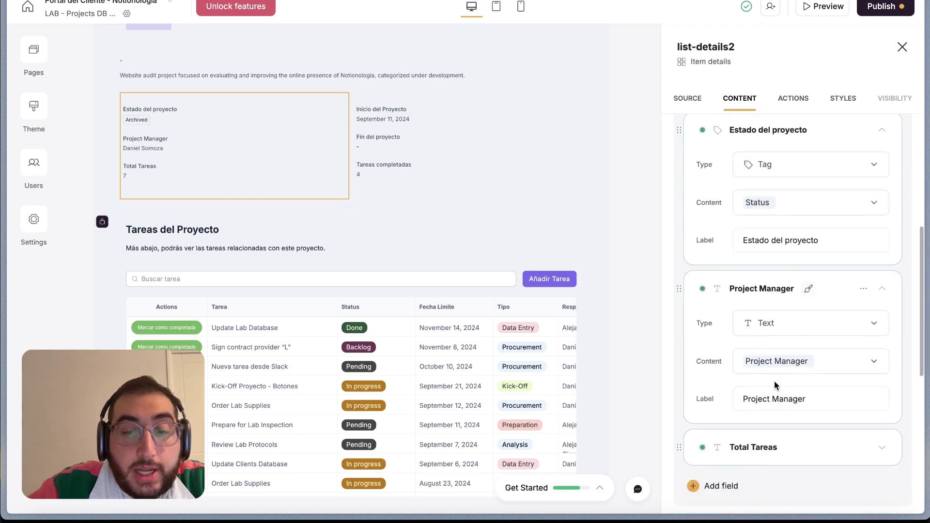
scroll(771, 366, down, 3)
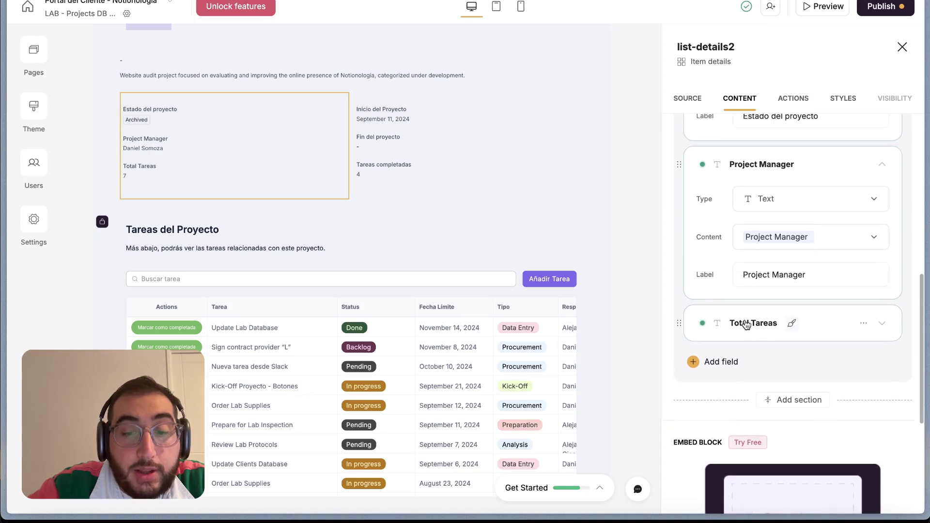
click(746, 324)
scroll(744, 326, down, 2)
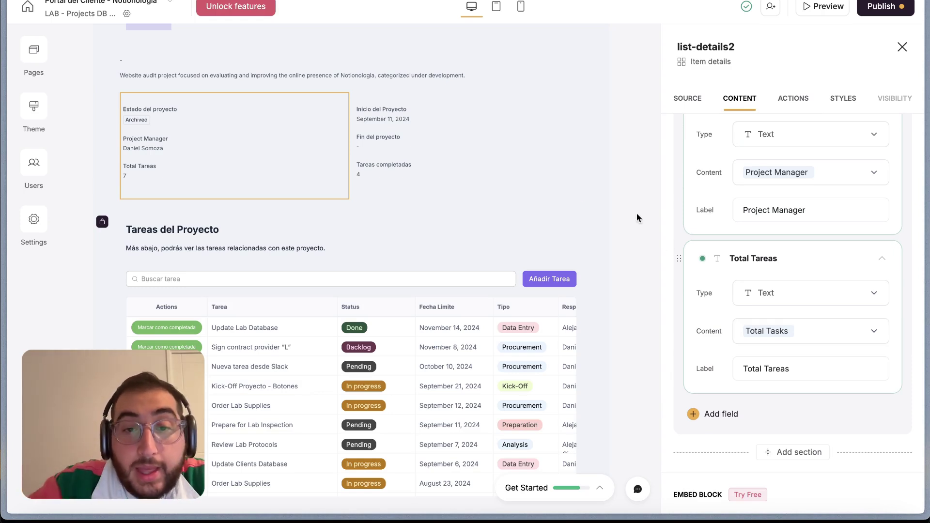
scroll(537, 175, down, 3)
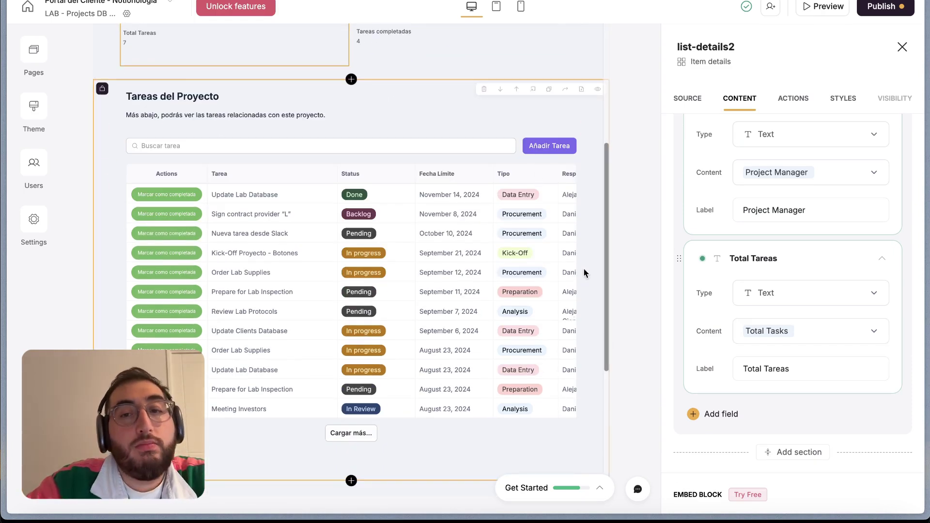
click(902, 49)
scroll(469, 249, down, 4)
scroll(469, 243, up, 2)
Open the tasks table's settings and review its LAB - Tasks DB source
click(497, 108)
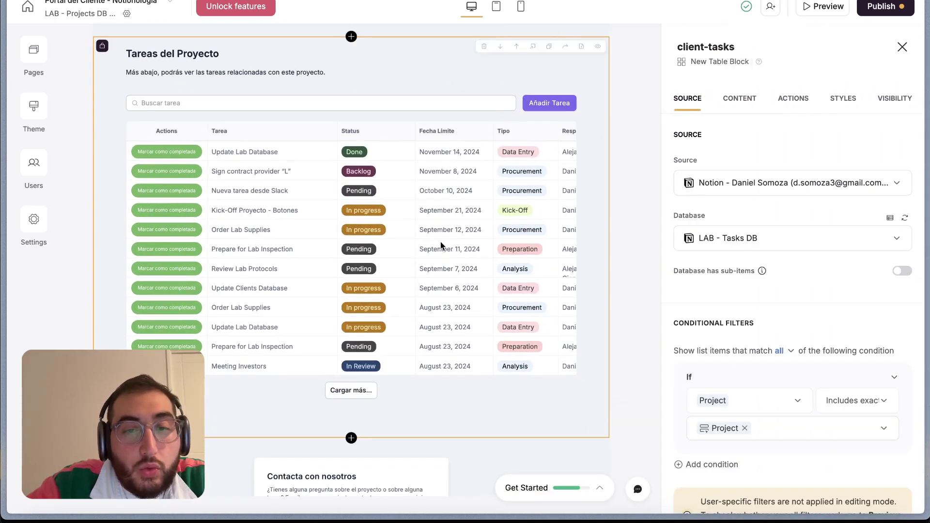
scroll(432, 315, down, 2)
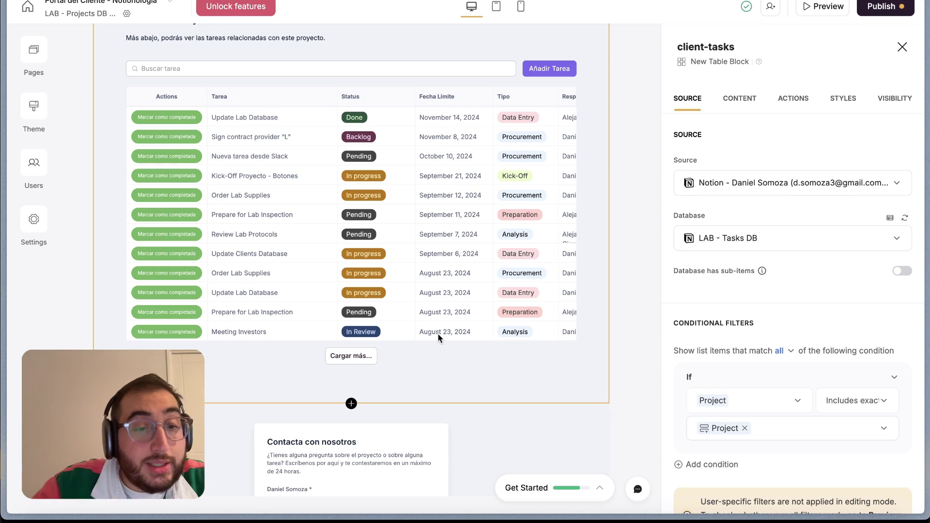
scroll(441, 217, up, 2)
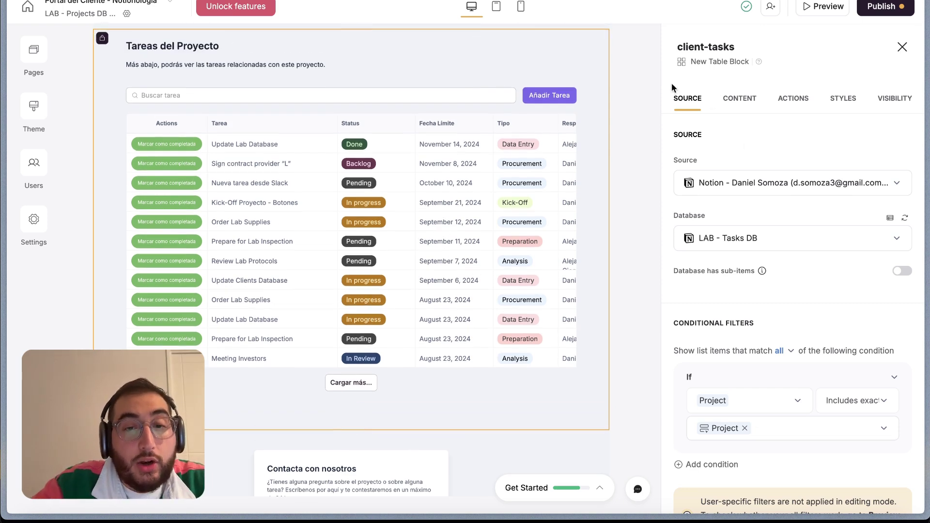
scroll(741, 185, down, 1)
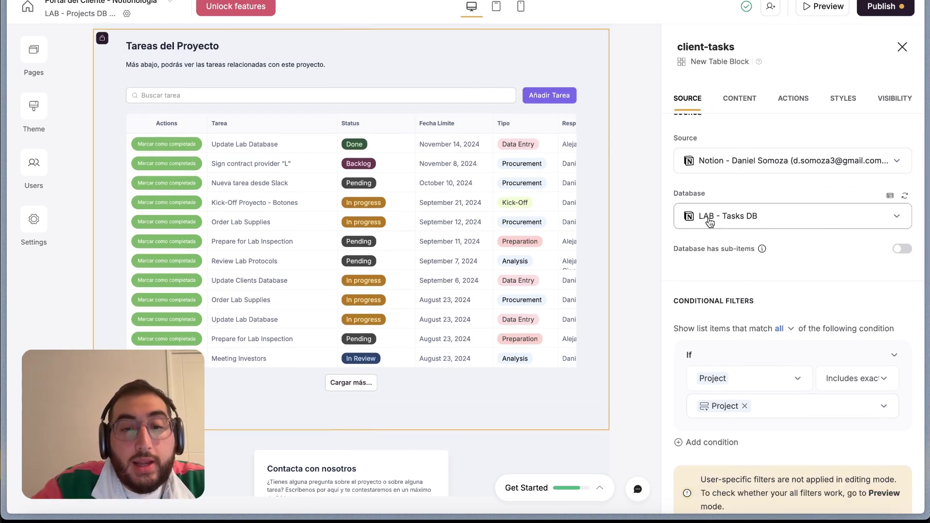
scroll(770, 212, down, 2)
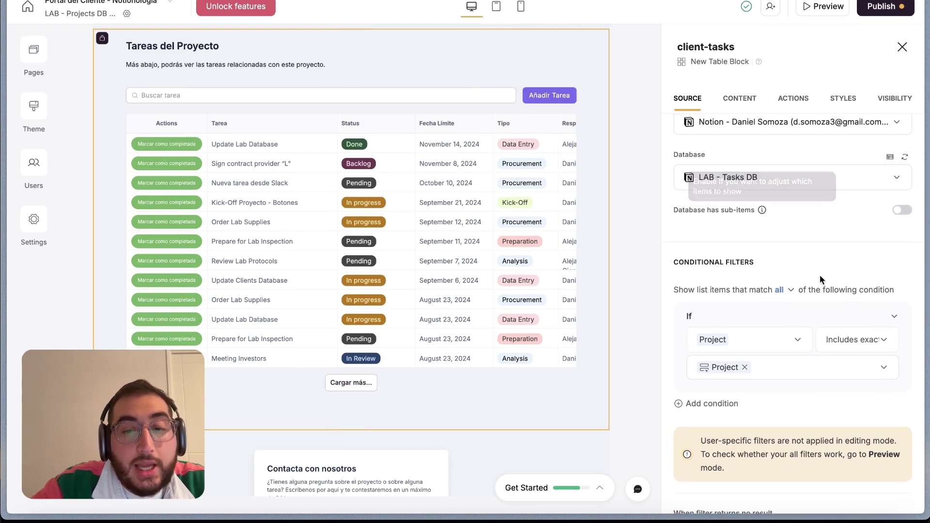
scroll(733, 343, down, 2)
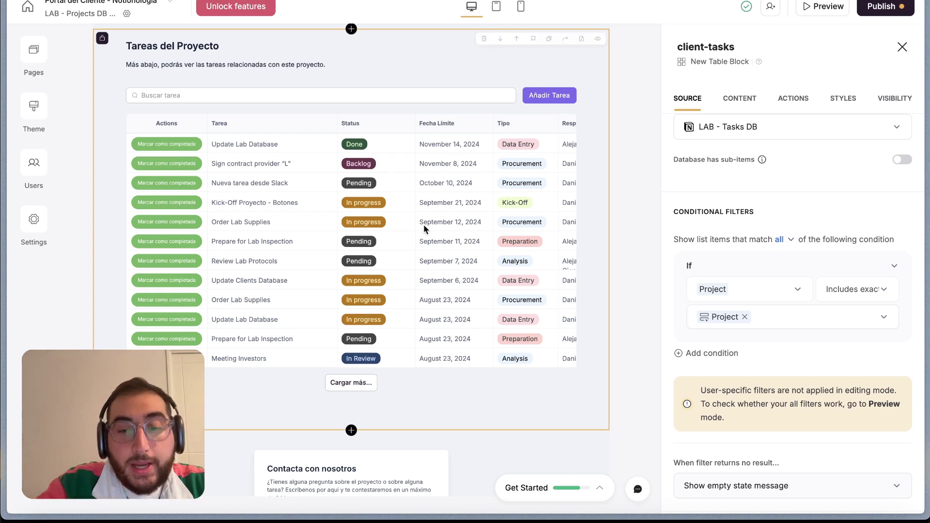
scroll(426, 218, down, 1)
scroll(729, 343, down, 2)
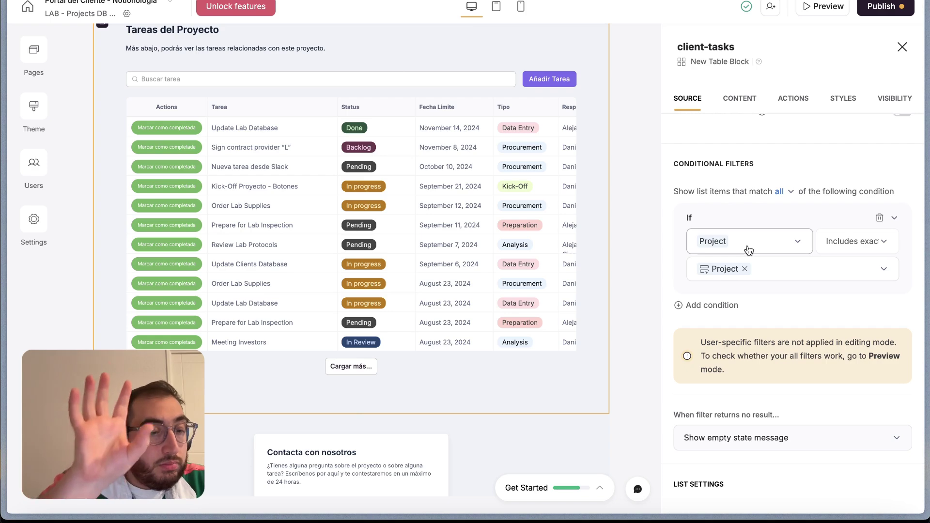
Browse the Project filter's value choices, leaving the filter unchanged
click(726, 277)
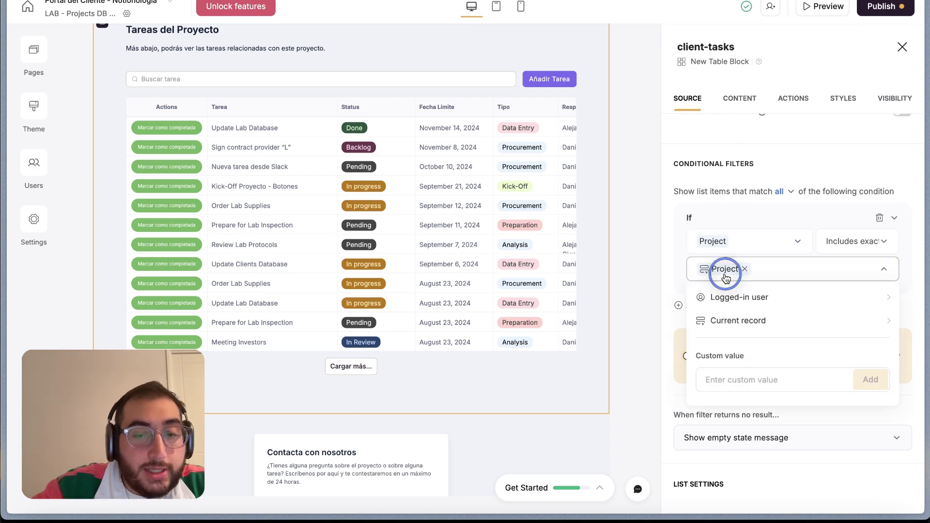
click(745, 321)
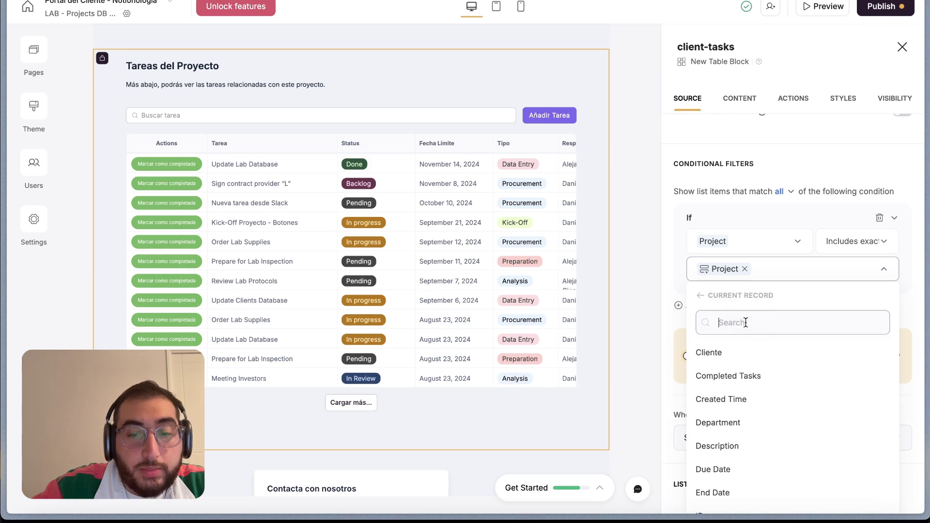
click(703, 296)
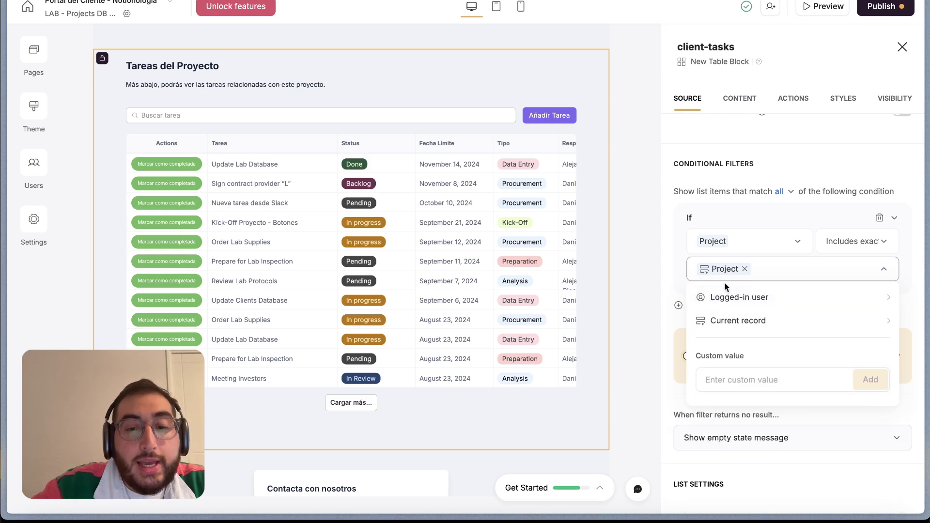
click(676, 274)
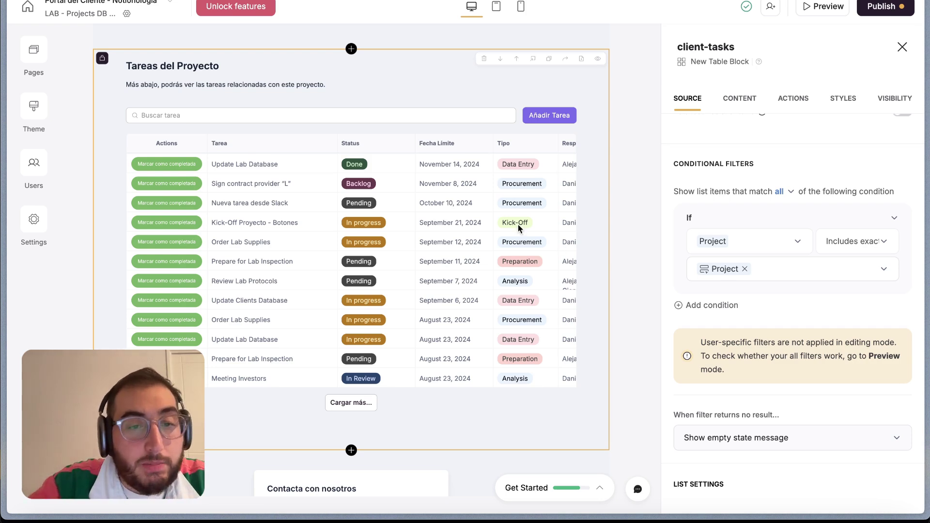
scroll(519, 229, down, 1)
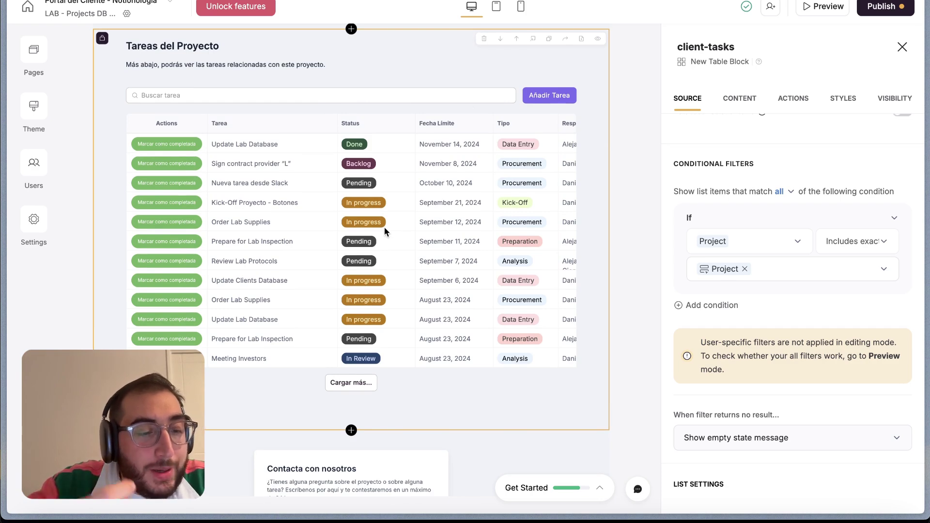
Review the table's Content settings, then move on to its Actions settings
click(733, 100)
scroll(679, 340, down, 5)
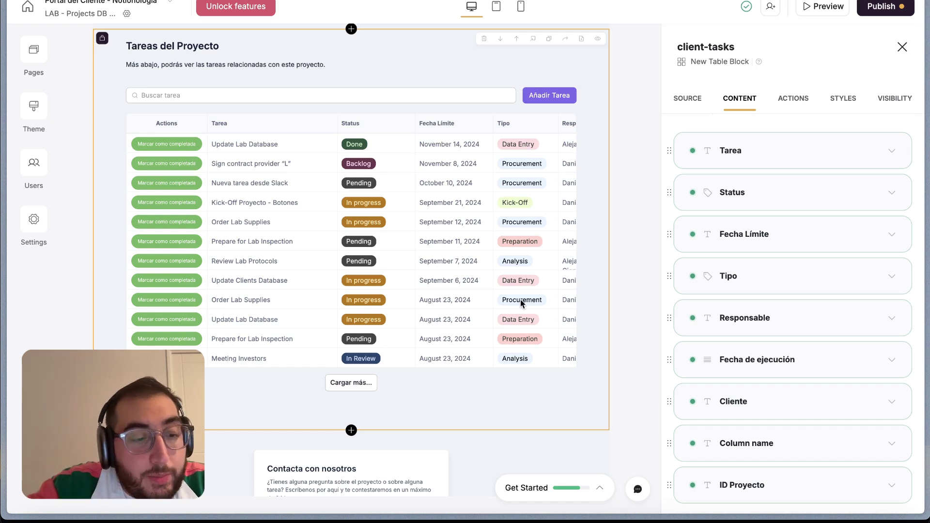
scroll(754, 366, down, 2)
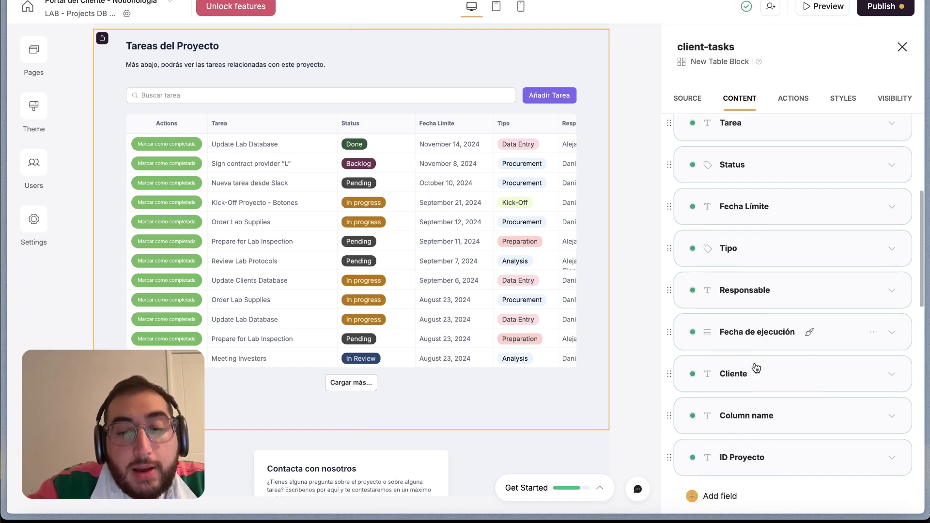
scroll(754, 364, down, 10)
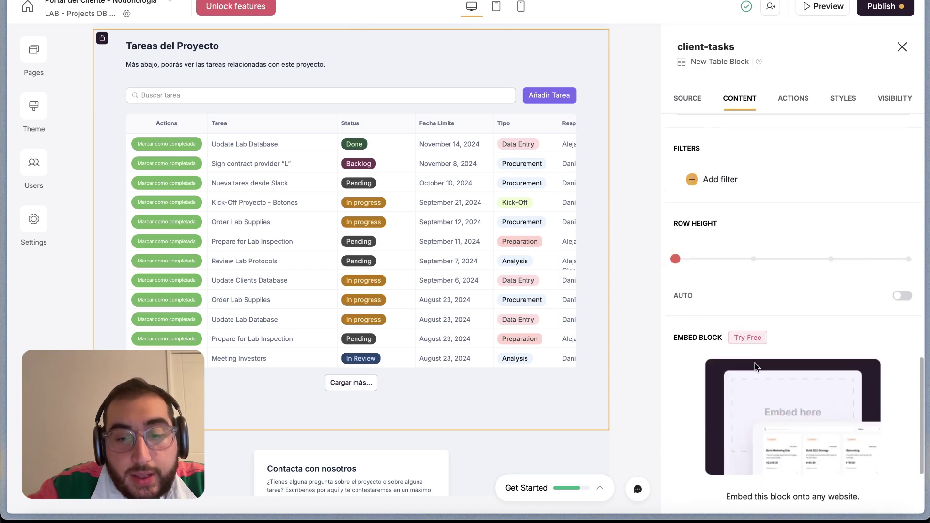
scroll(755, 363, up, 10)
click(794, 98)
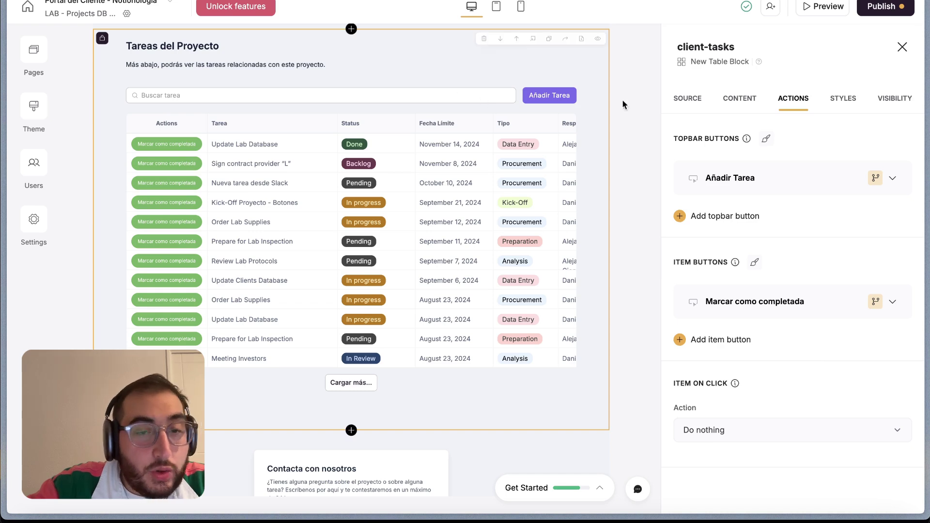
Review the Añadir Tarea add-record form: six fields, modal title 'Añadir una nueva tarea', success message 'Nueva tarea añadida'
click(725, 179)
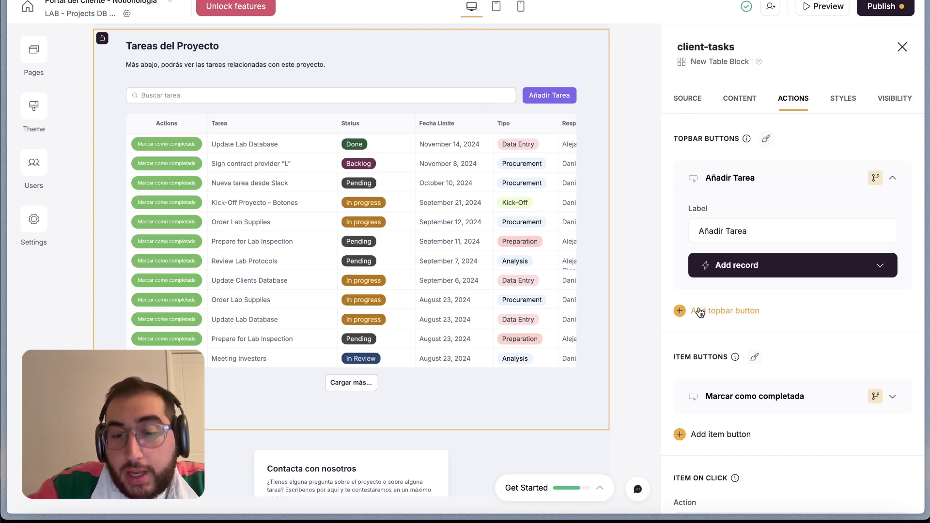
click(822, 266)
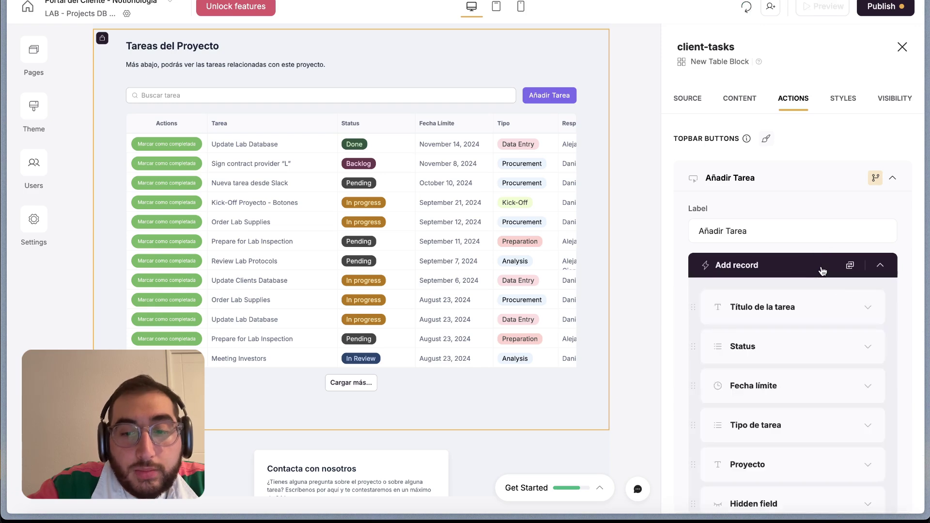
scroll(827, 353, down, 3)
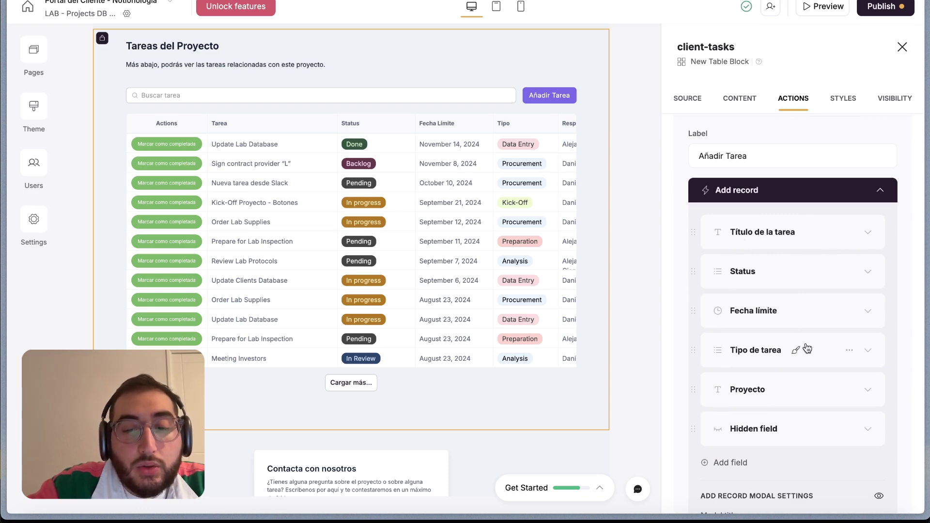
scroll(795, 351, down, 1)
scroll(786, 347, down, 4)
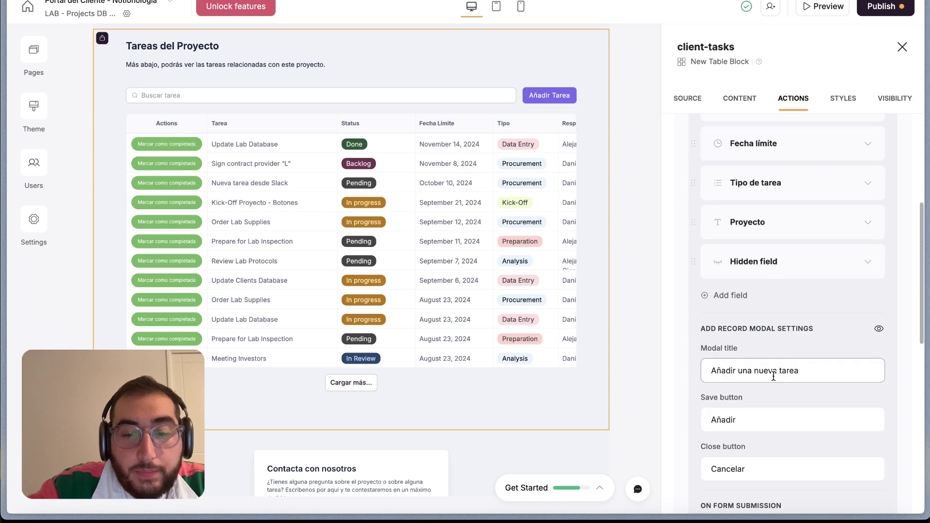
scroll(773, 377, down, 3)
scroll(770, 374, down, 1)
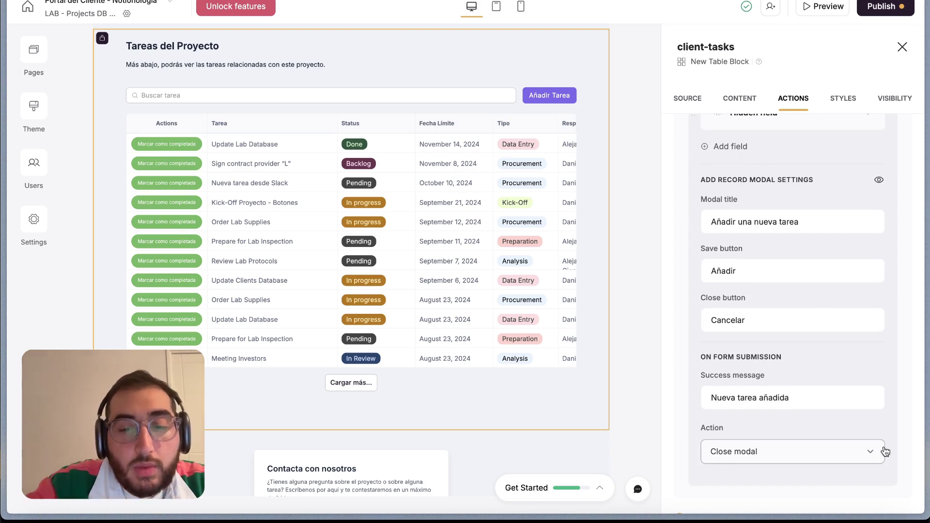
scroll(818, 282, up, 5)
scroll(818, 282, up, 2)
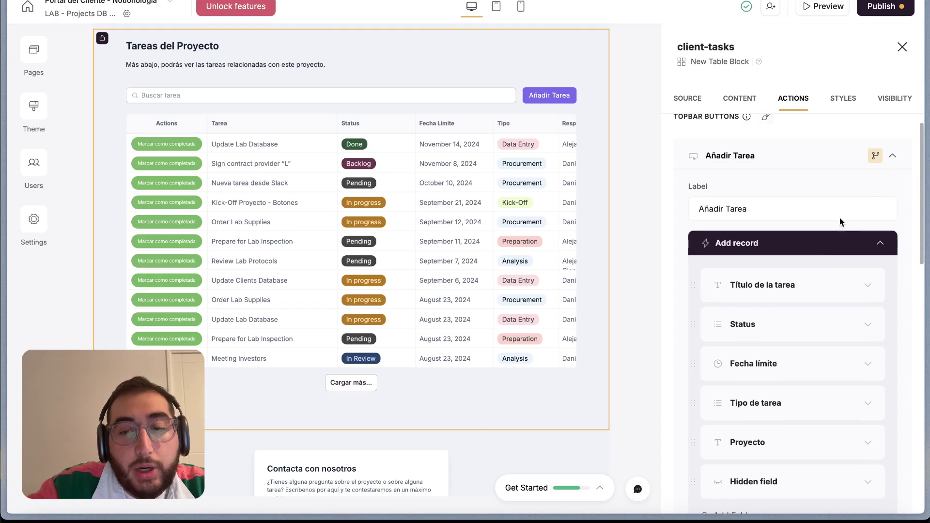
click(880, 243)
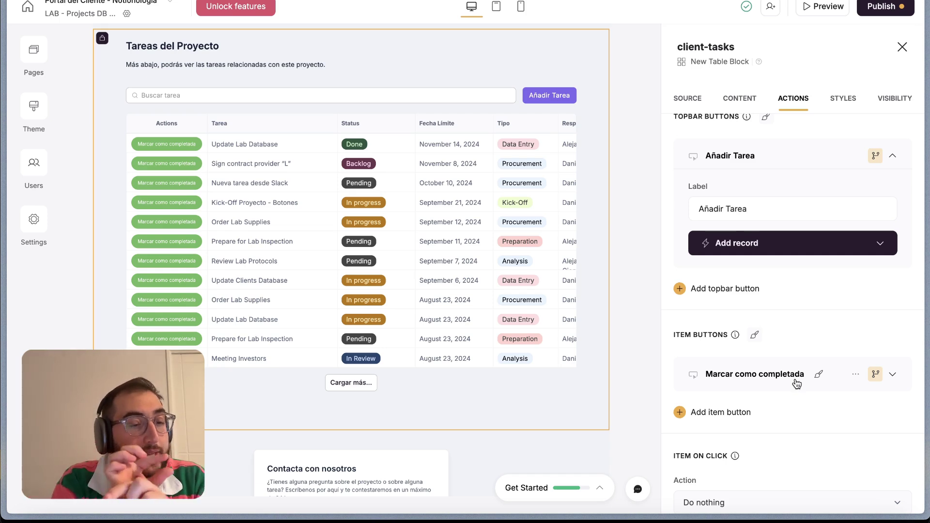
Check that Marcar como completada's one-click update sets Status to Done
click(797, 383)
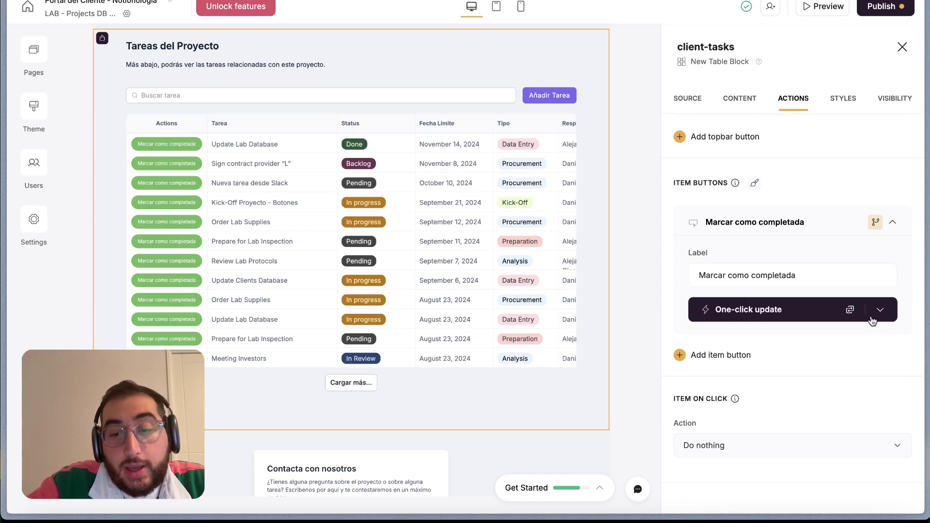
click(881, 309)
scroll(843, 322, down, 2)
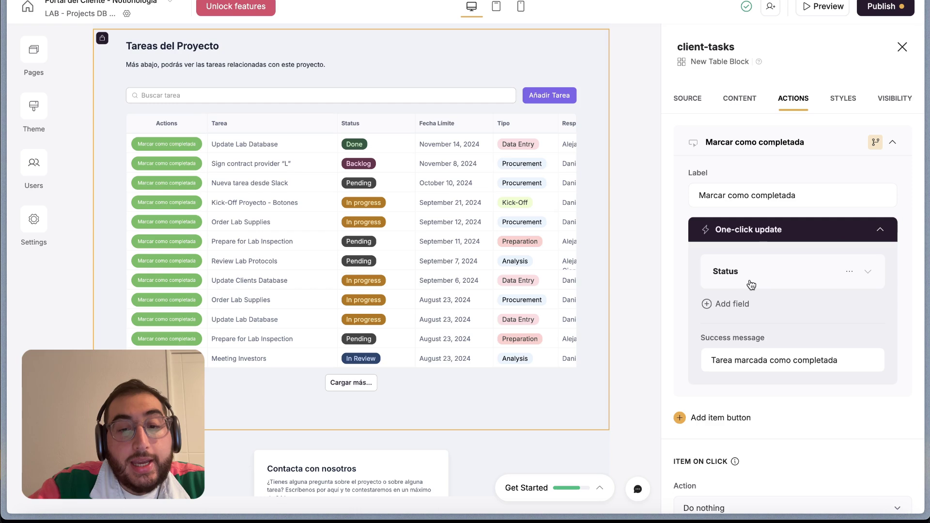
click(866, 273)
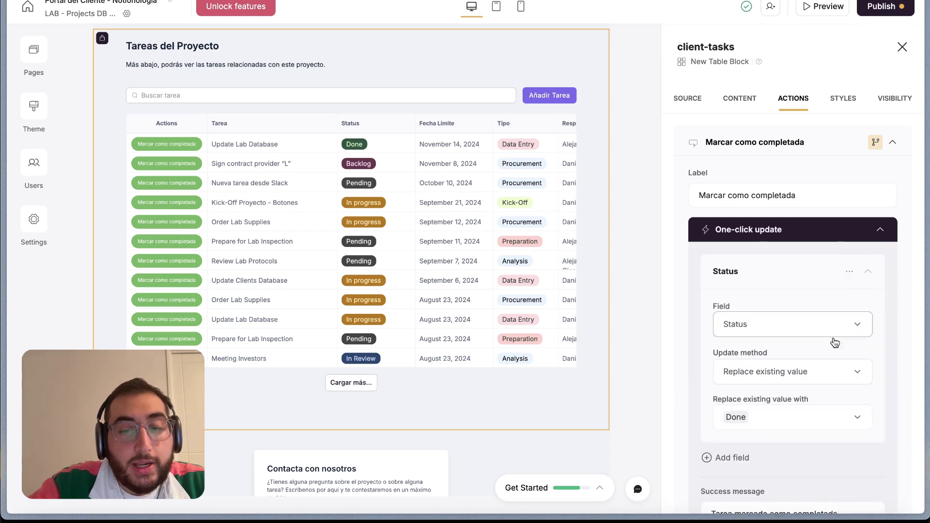
click(868, 271)
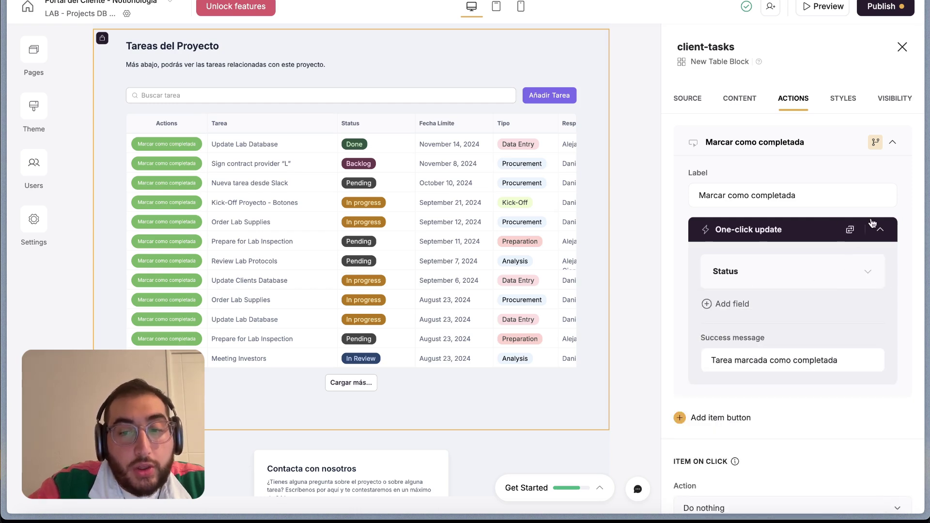
click(880, 229)
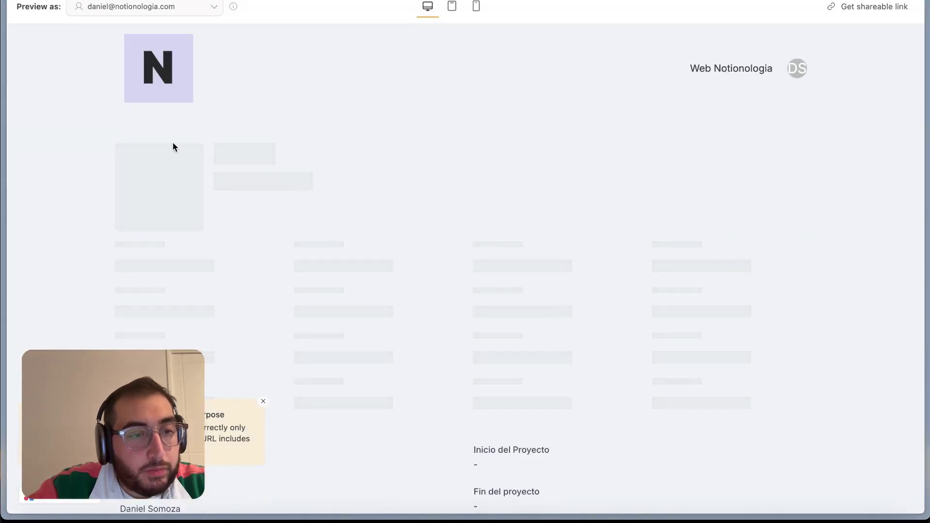
Scroll through the previewed task table and mark the first task as completed
scroll(327, 264, down, 10)
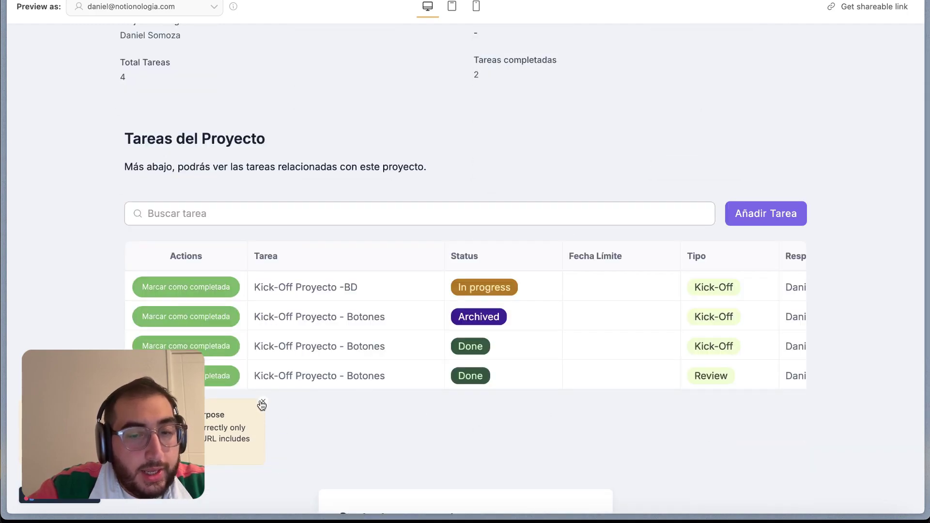
scroll(502, 320, down, 3)
scroll(325, 371, up, 8)
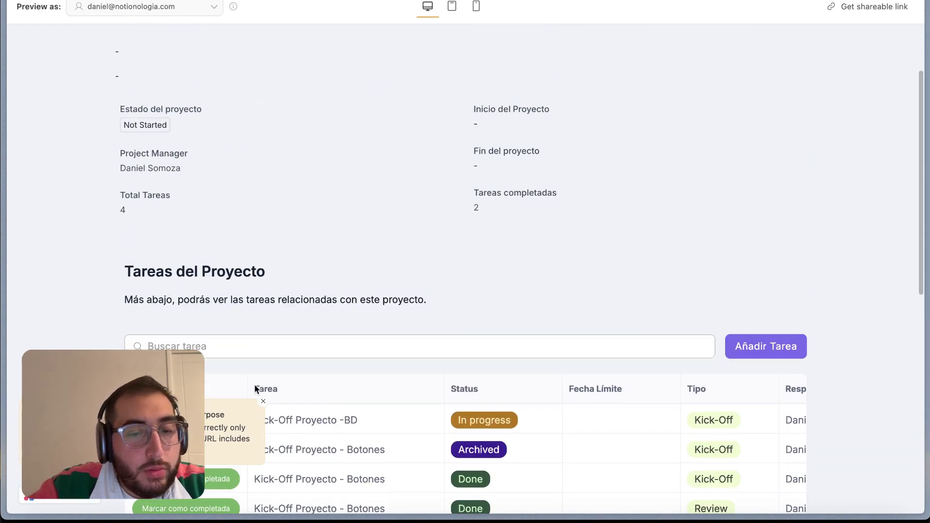
scroll(255, 389, down, 5)
scroll(502, 322, down, 2)
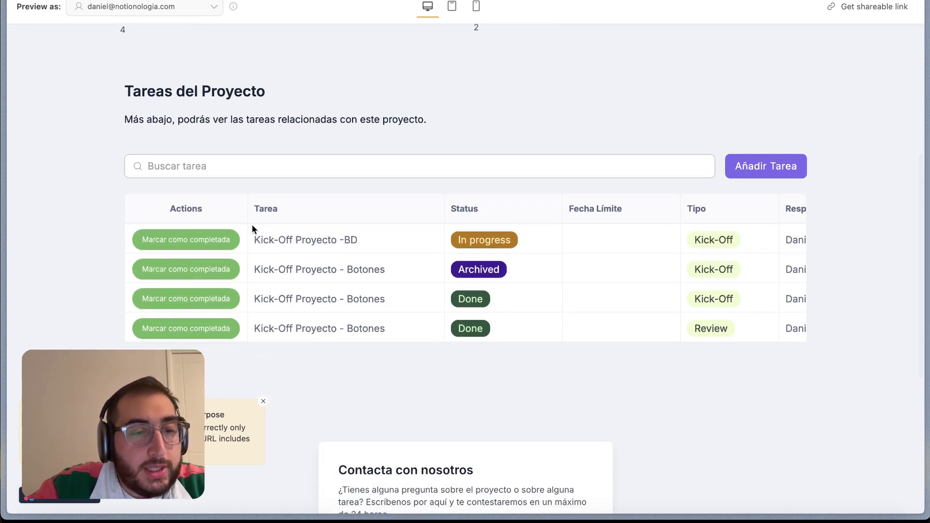
click(221, 233)
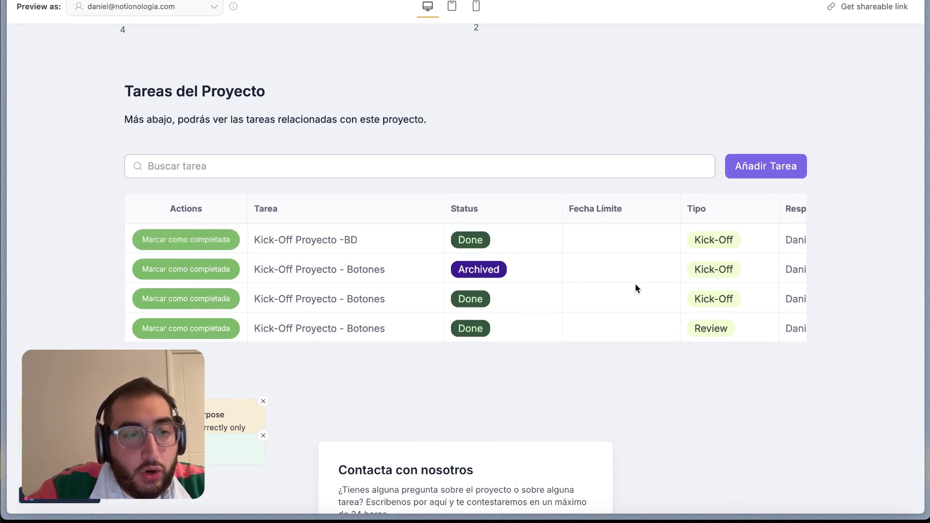
scroll(637, 287, up, 1)
scroll(635, 286, down, 1)
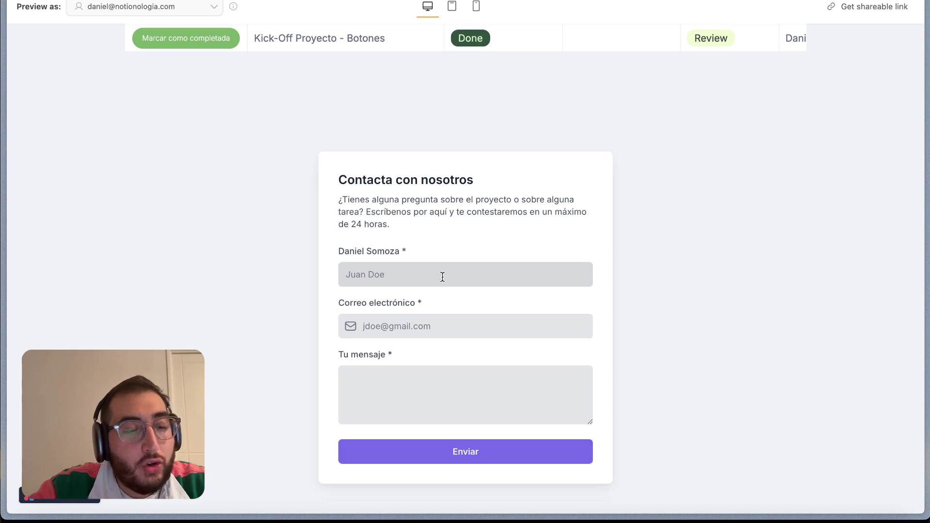
Test typing in the contact form's name field, clear it, and exit the preview
click(442, 277)
text(ddd)
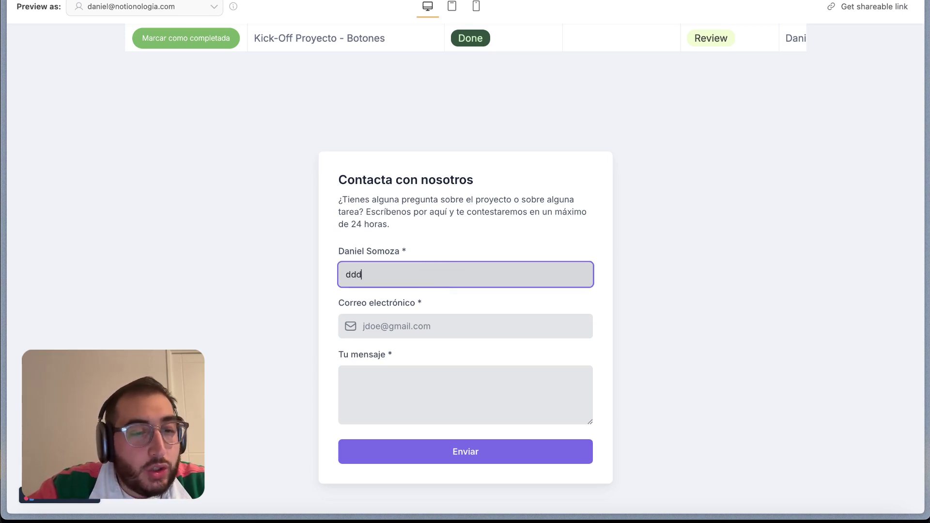
key(BackSpace)
key(BackSpace)
key(BackSpace)
scroll(562, 153, up, 10)
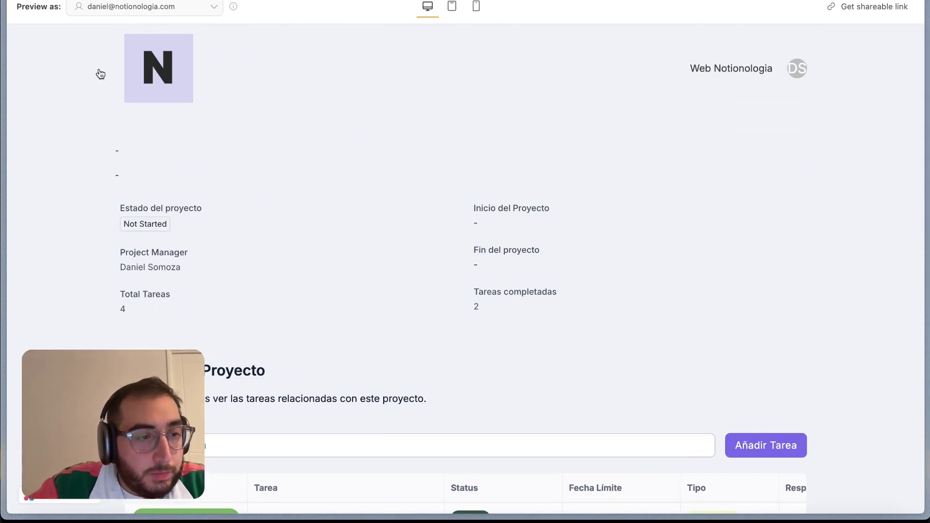
key(Escape)
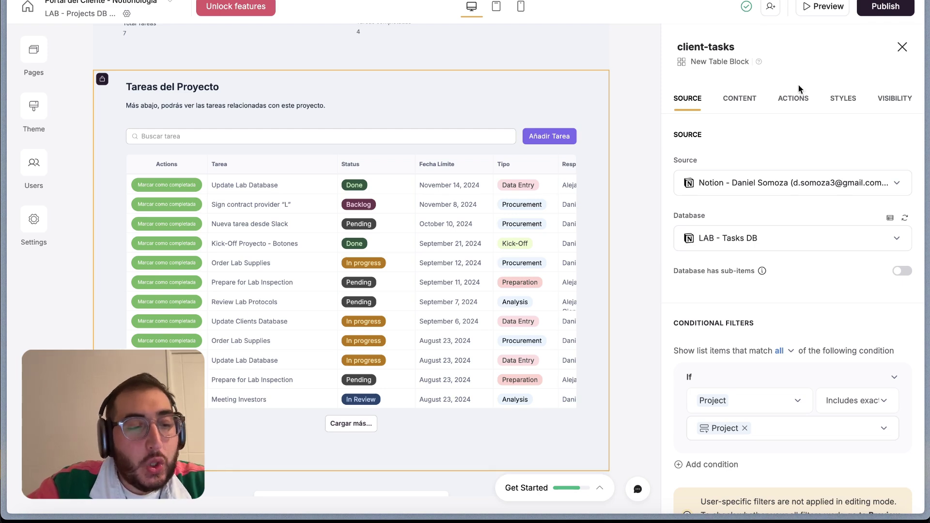
Browse the List and Table block options below the tasks table, then close the block list
scroll(511, 307, down, 1)
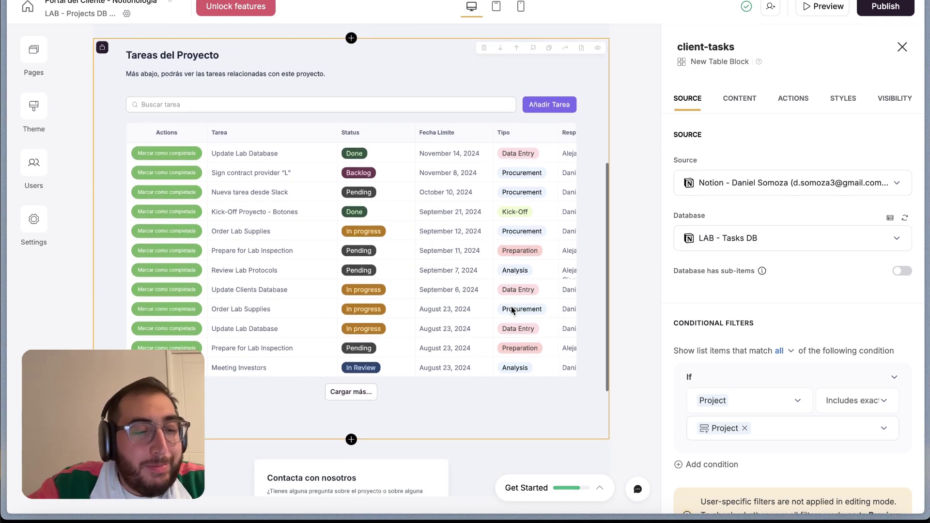
scroll(444, 297, down, 3)
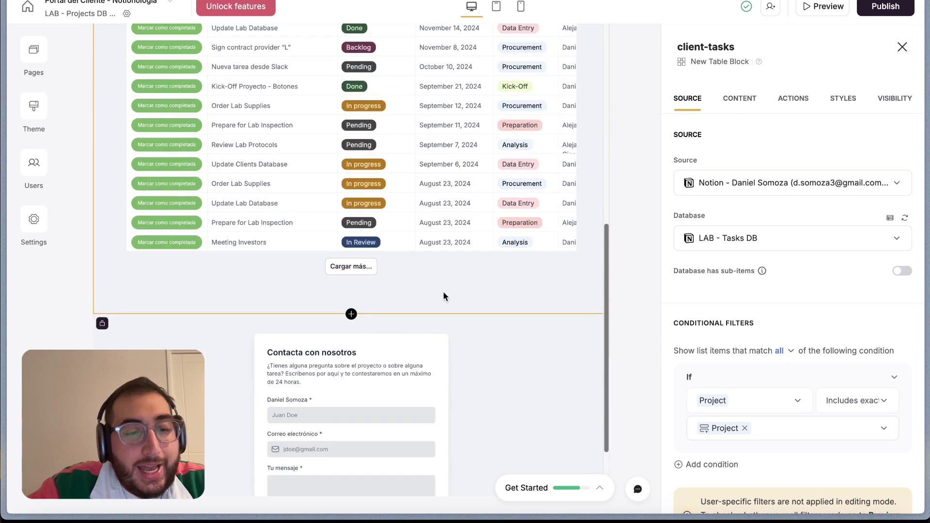
click(351, 313)
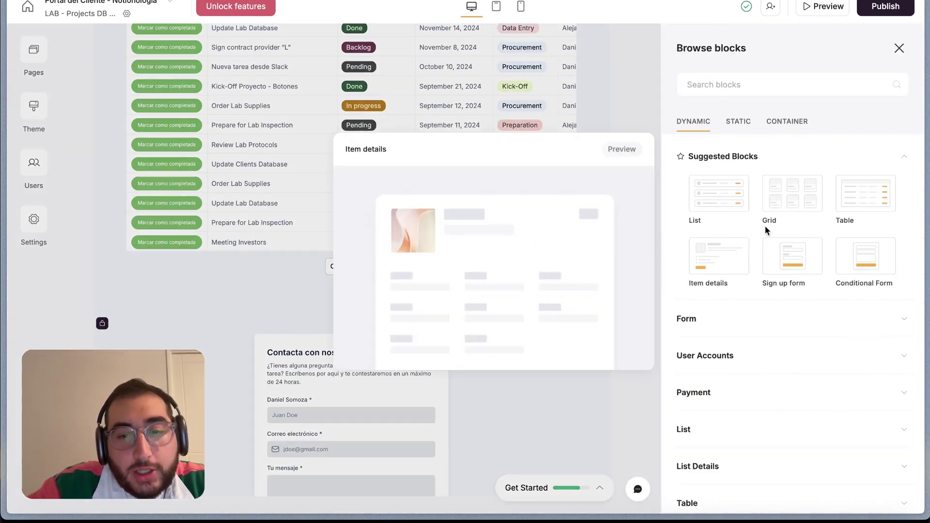
mouse_move(722, 195)
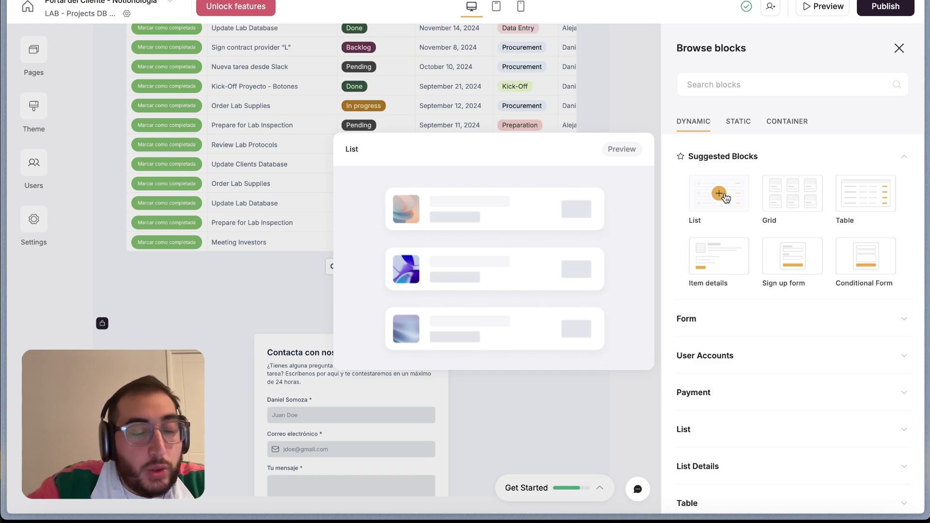
mouse_move(866, 195)
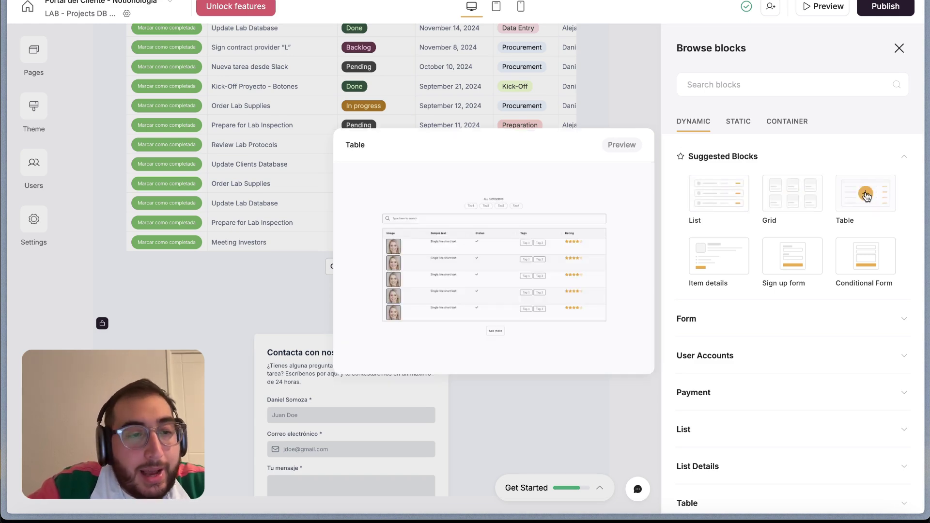
scroll(725, 339, down, 1)
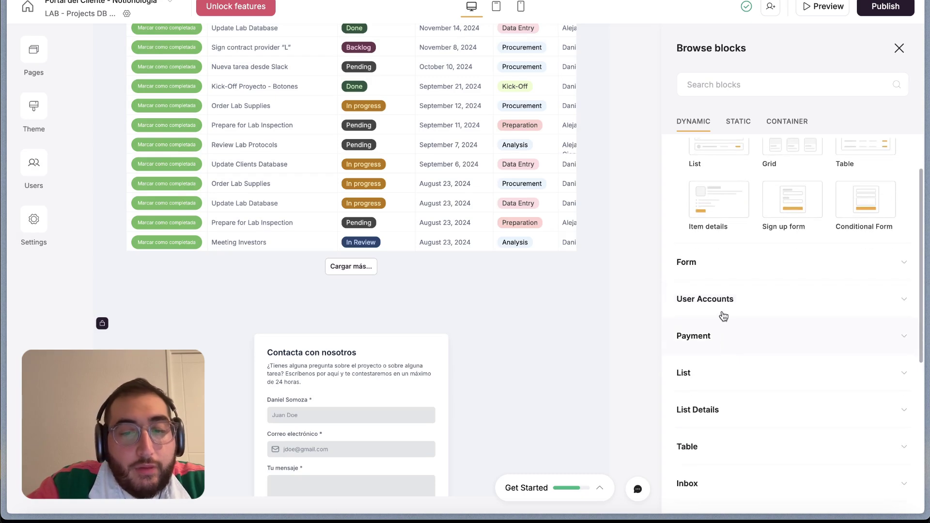
scroll(727, 296, down, 3)
scroll(739, 349, down, 2)
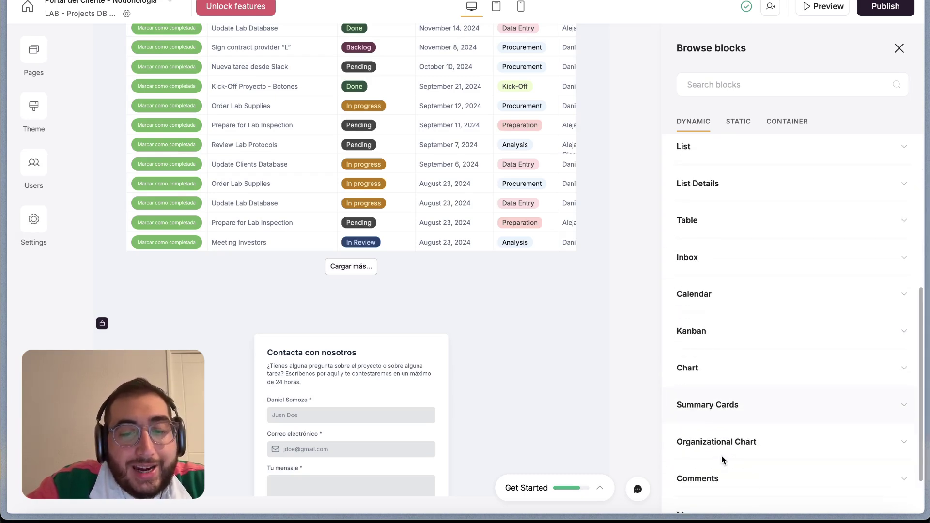
scroll(724, 335, down, 1)
scroll(727, 341, down, 1)
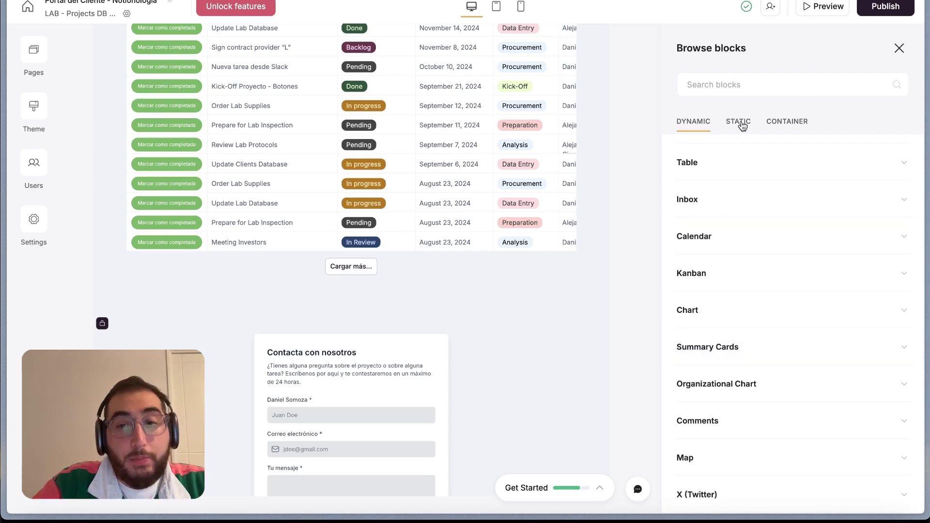
click(900, 48)
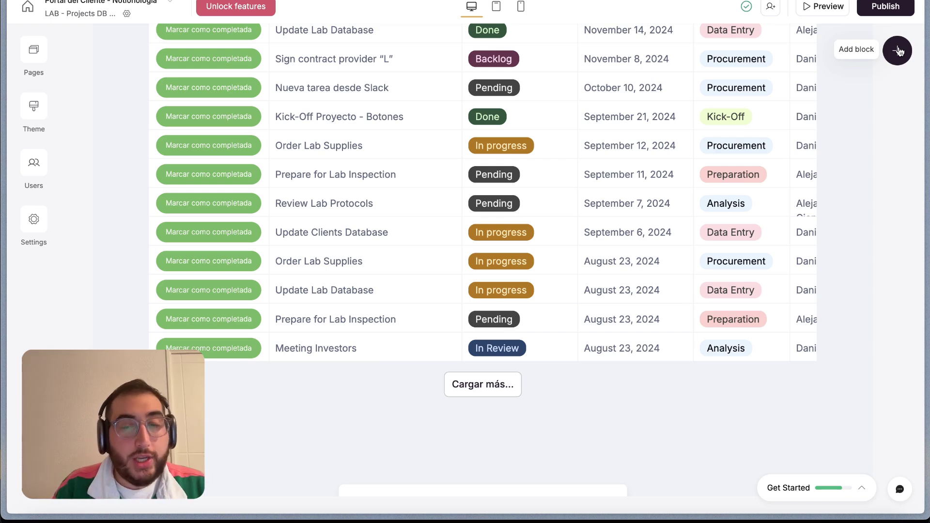
Go to the Users page listing the one synced user
scroll(698, 97, up, 15)
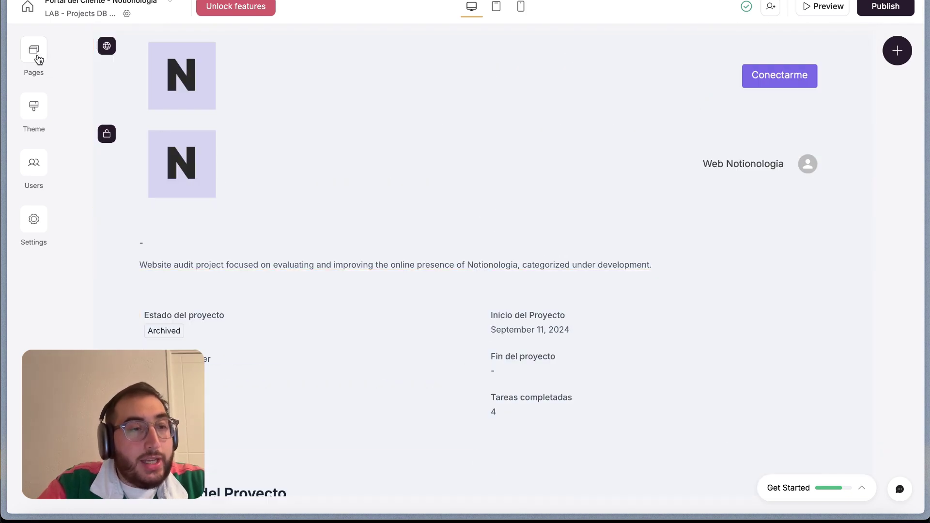
click(34, 163)
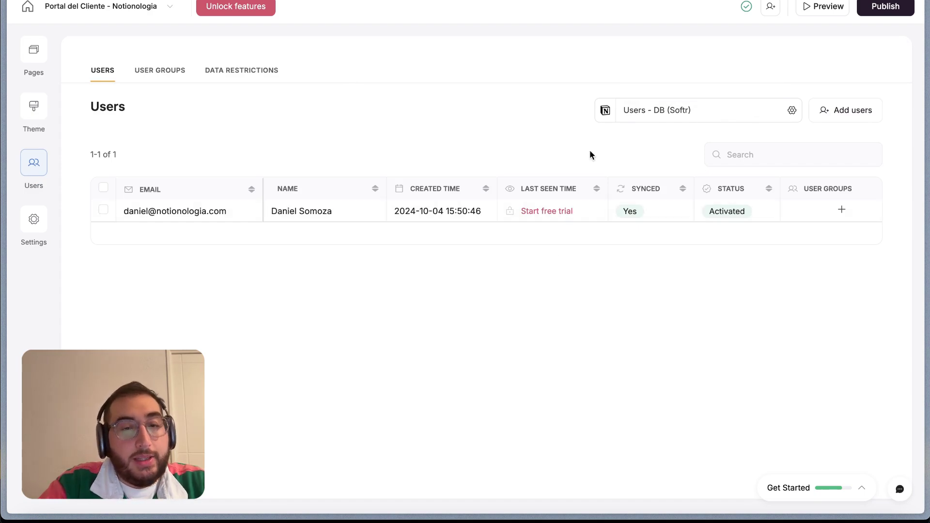
Add a single user with the client's email and full name using Magic Link sign-in
click(848, 121)
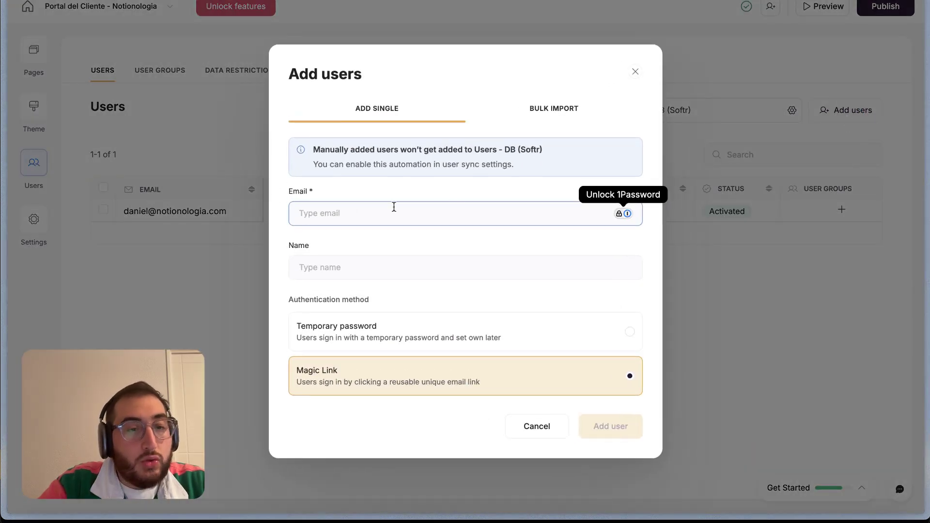
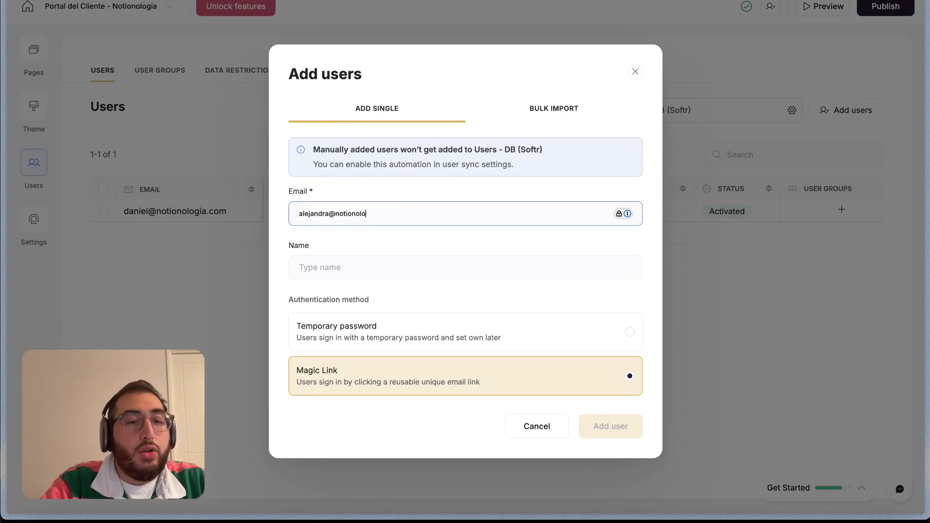
click(401, 258)
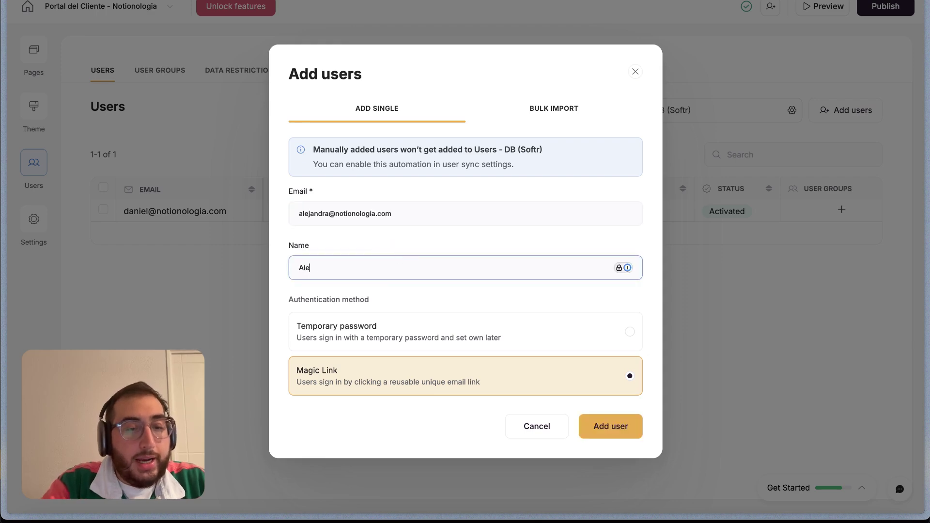
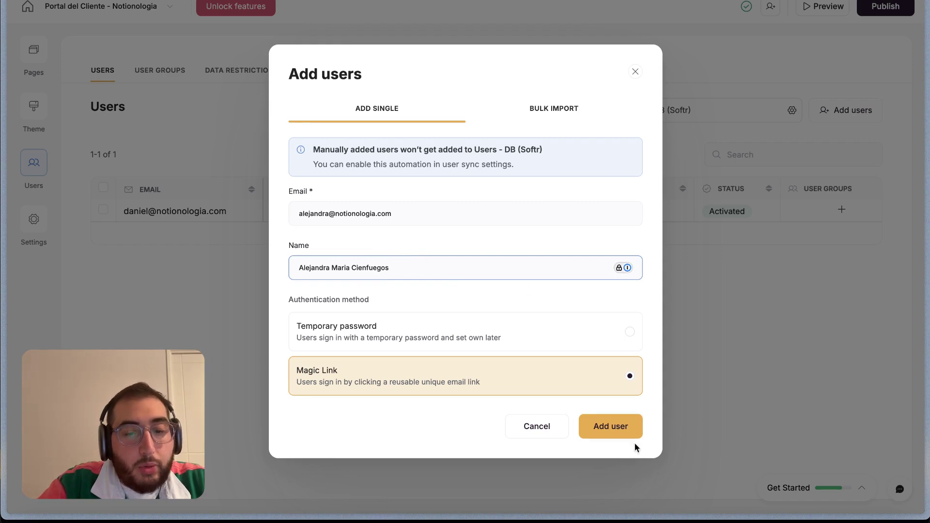
click(612, 429)
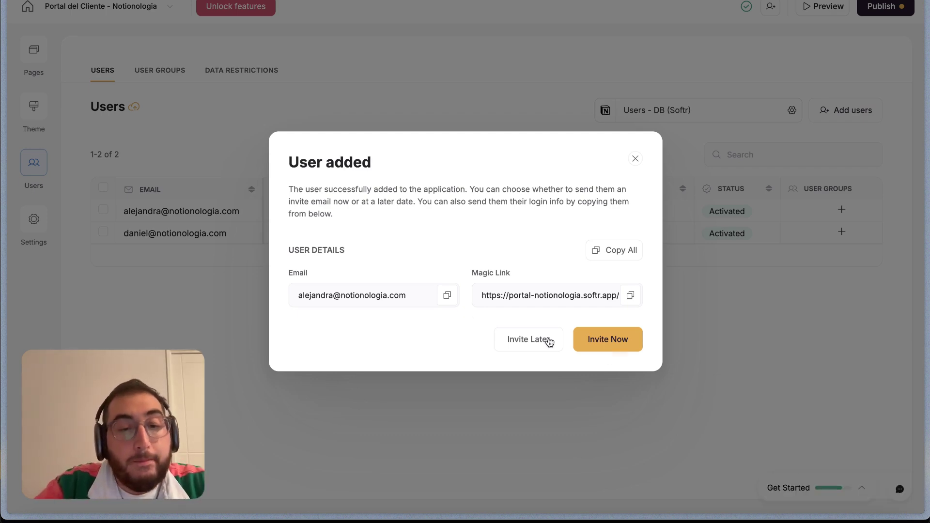
click(635, 160)
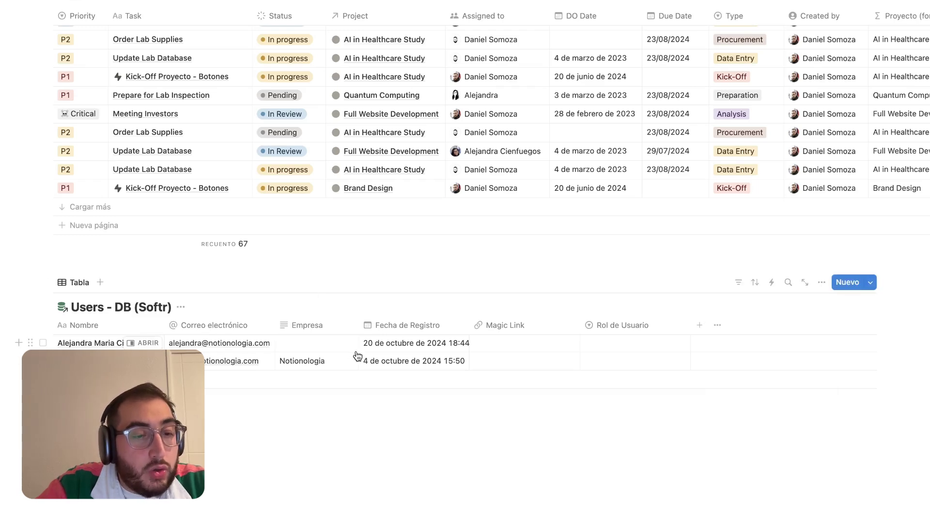
Enter ACME as the new user's Empresa in Notion, then switch back to Softr
click(308, 344)
text(ACEM)
key(BackSpace)
key(BackSpace)
text(ME)
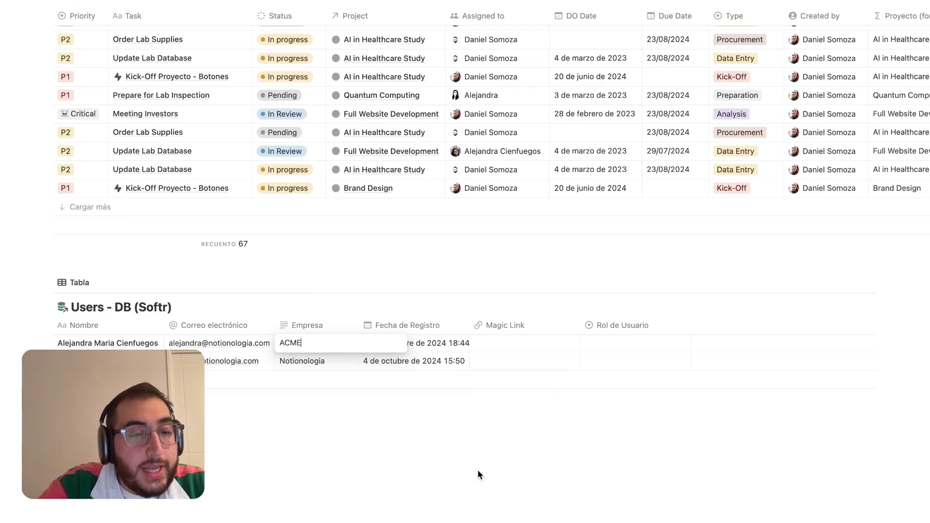
key(Return)
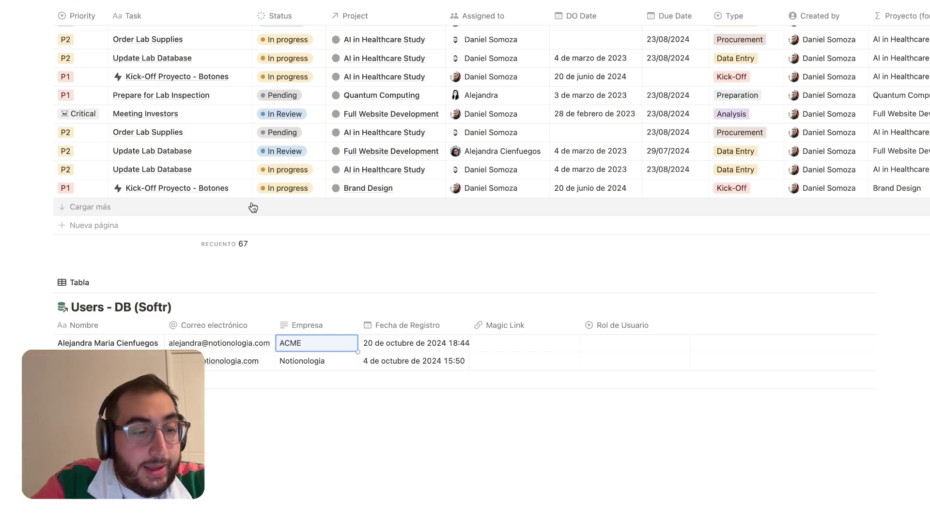
key(ctrl+Left)
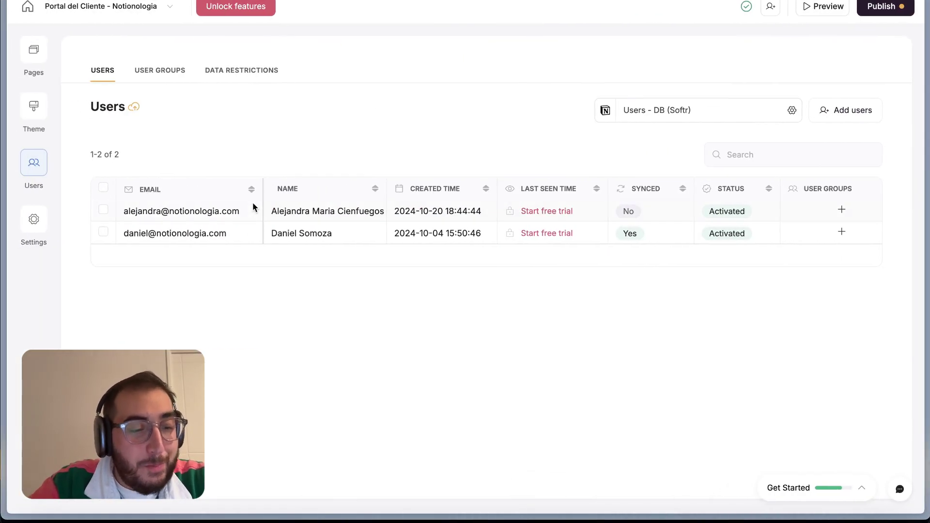